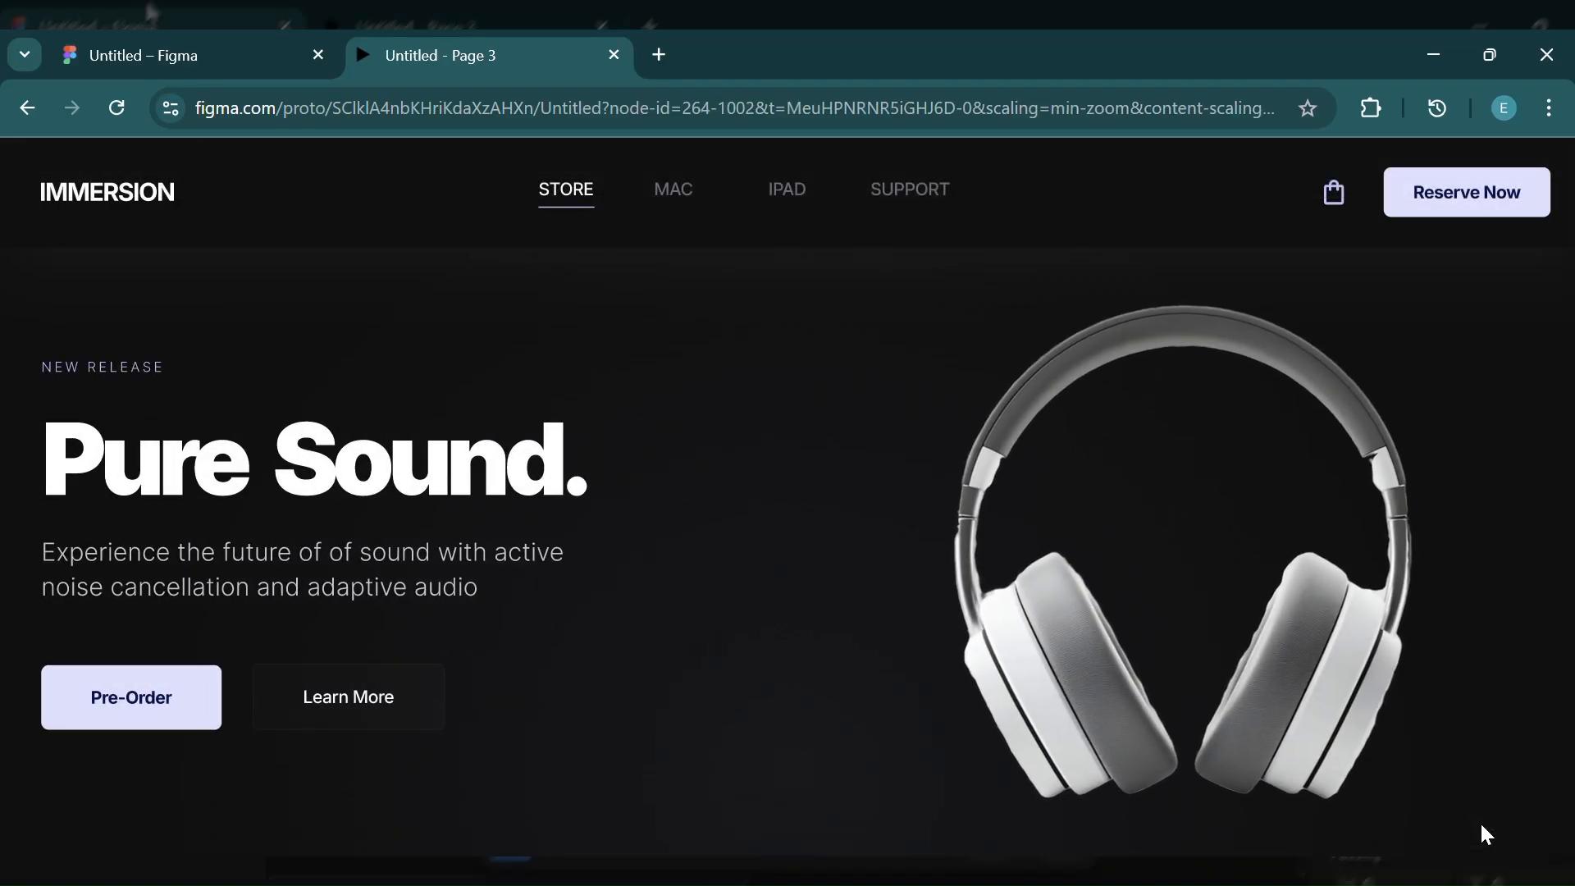
# Step: Switch to the Figma design file and duplicate the Body frame containing the headphones landing page
pyautogui.hotkey('ctrl', 'Tab')
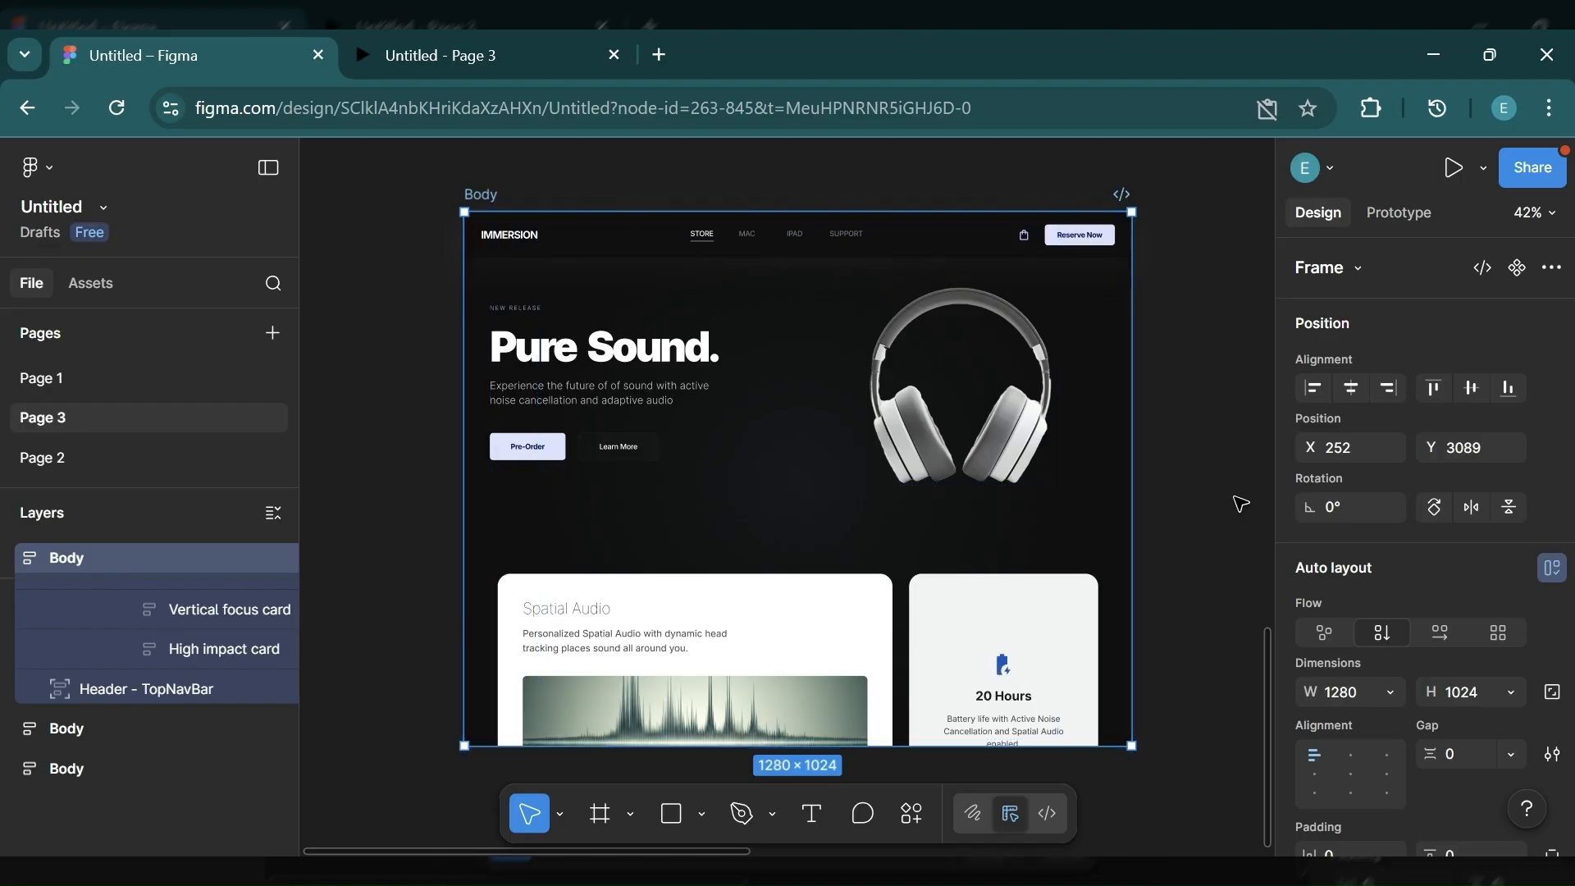
pyautogui.click(477, 174)
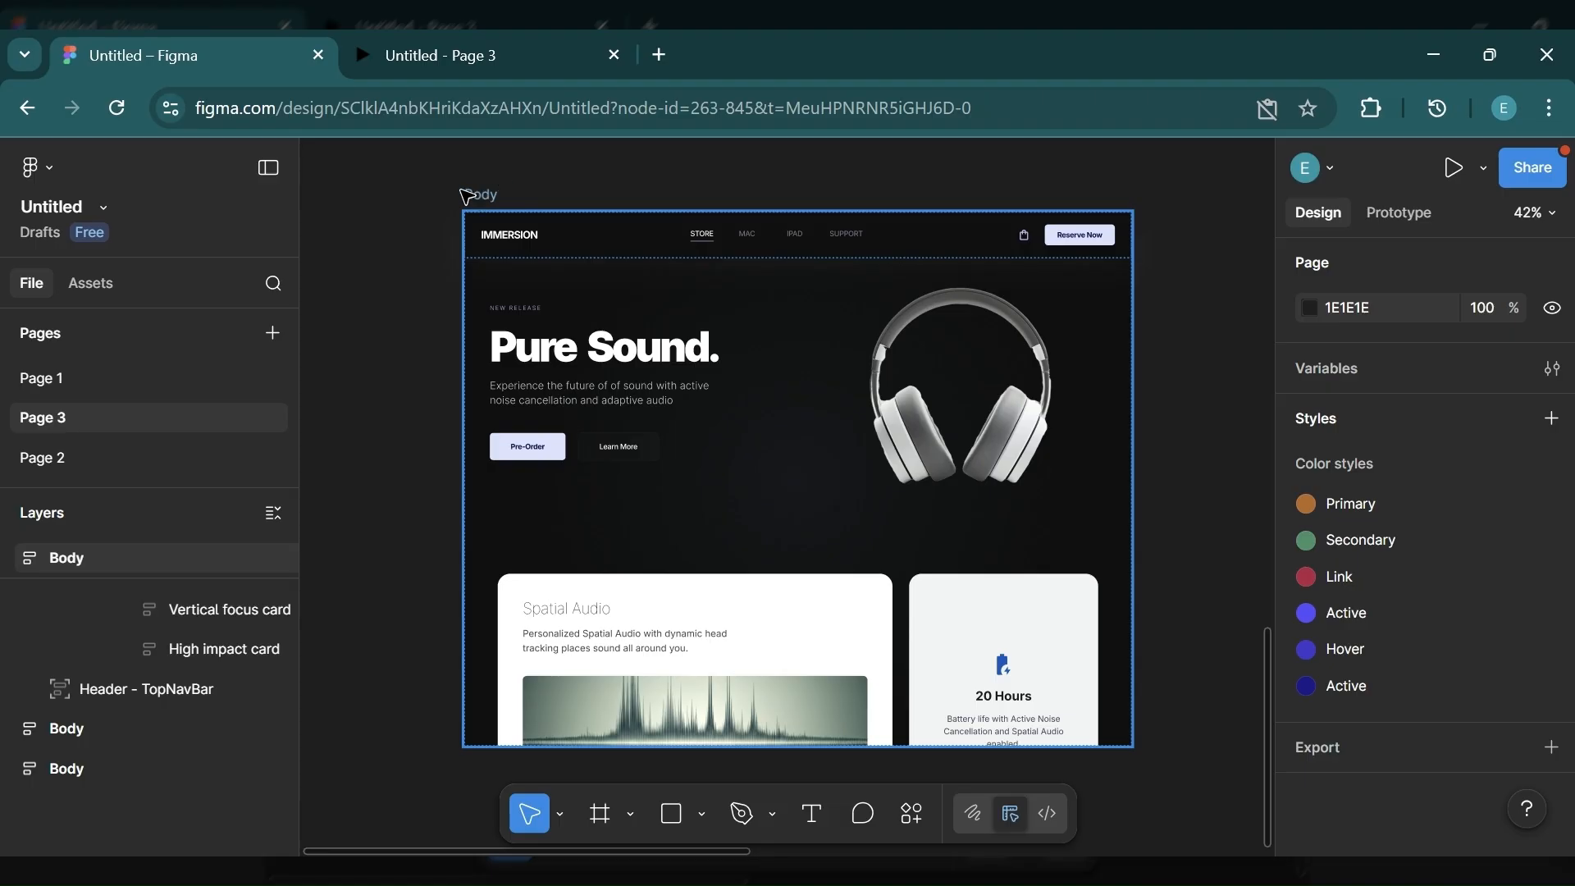
pyautogui.click(476, 195)
pyautogui.hotkey('ctrl', 'z')
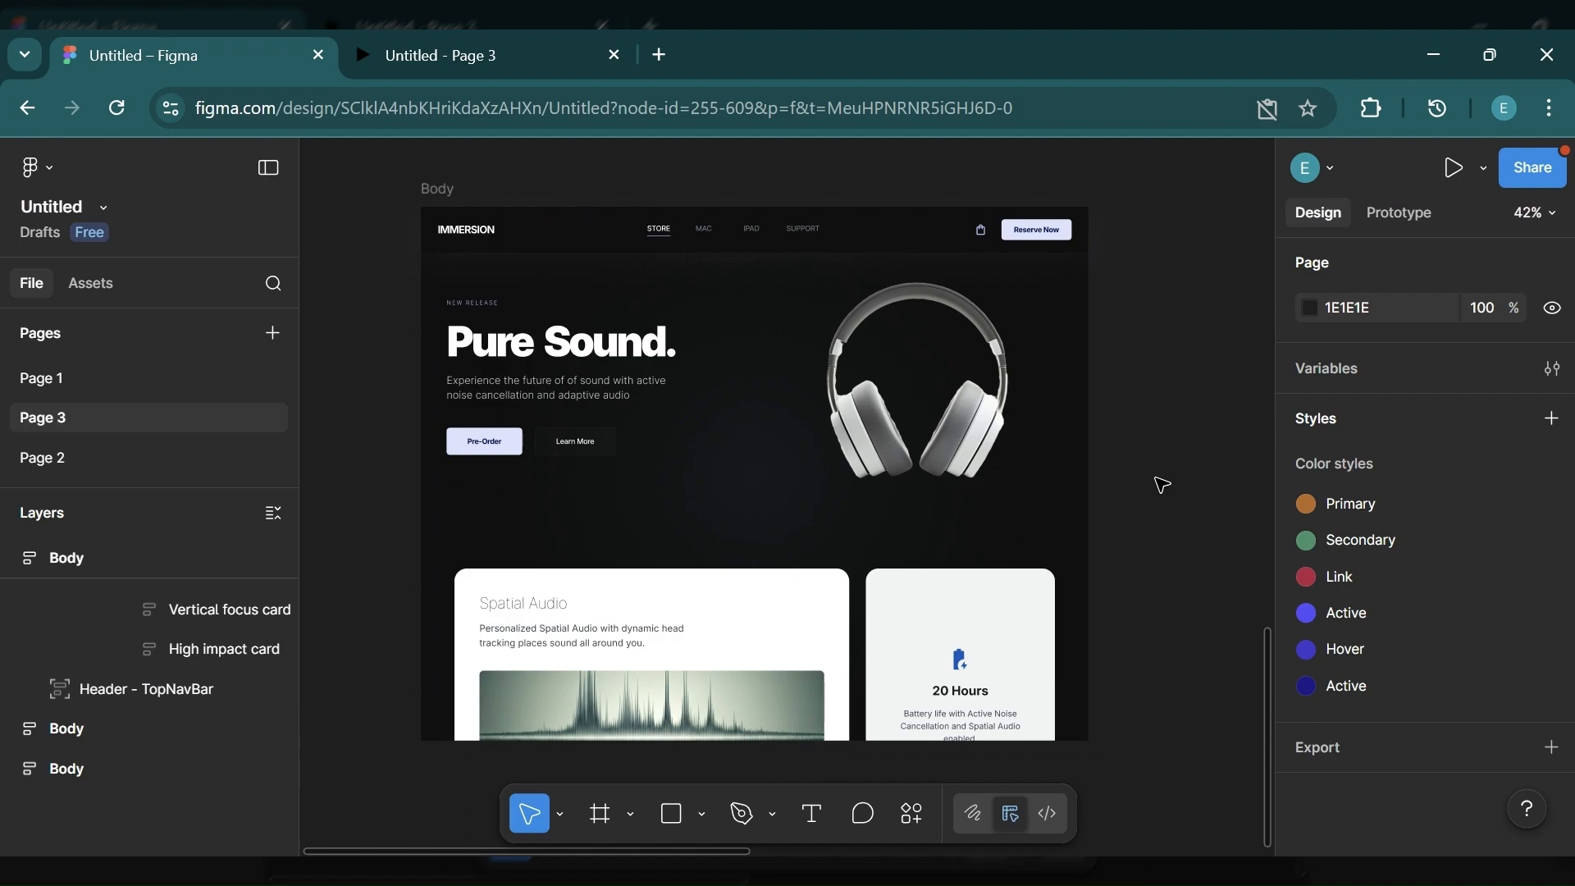
pyautogui.click(437, 191)
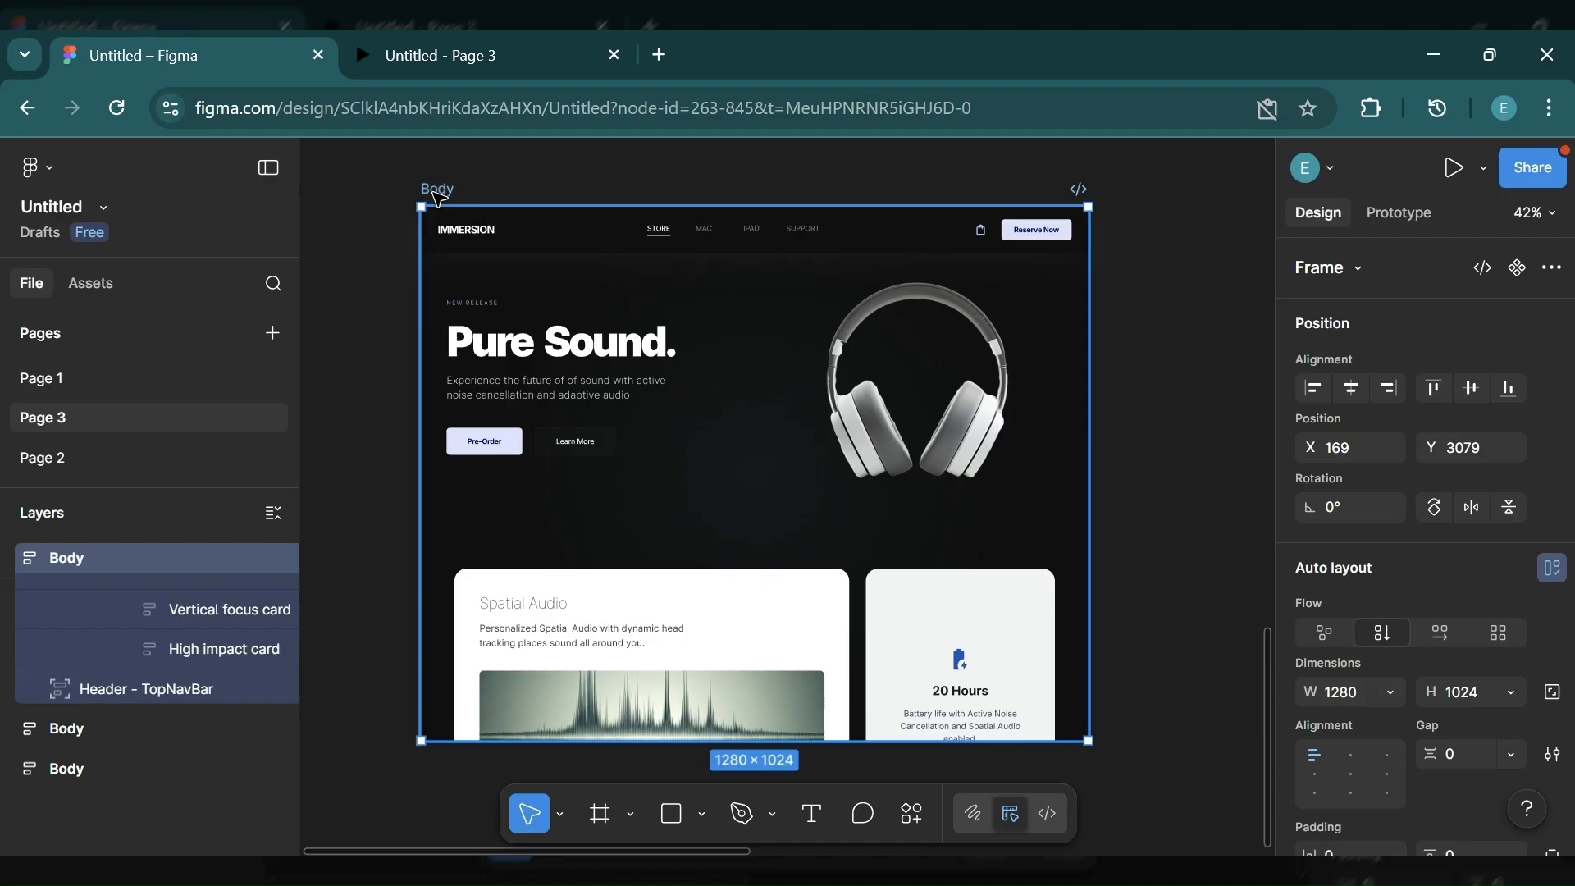
pyautogui.hotkey('ctrl', 'd')
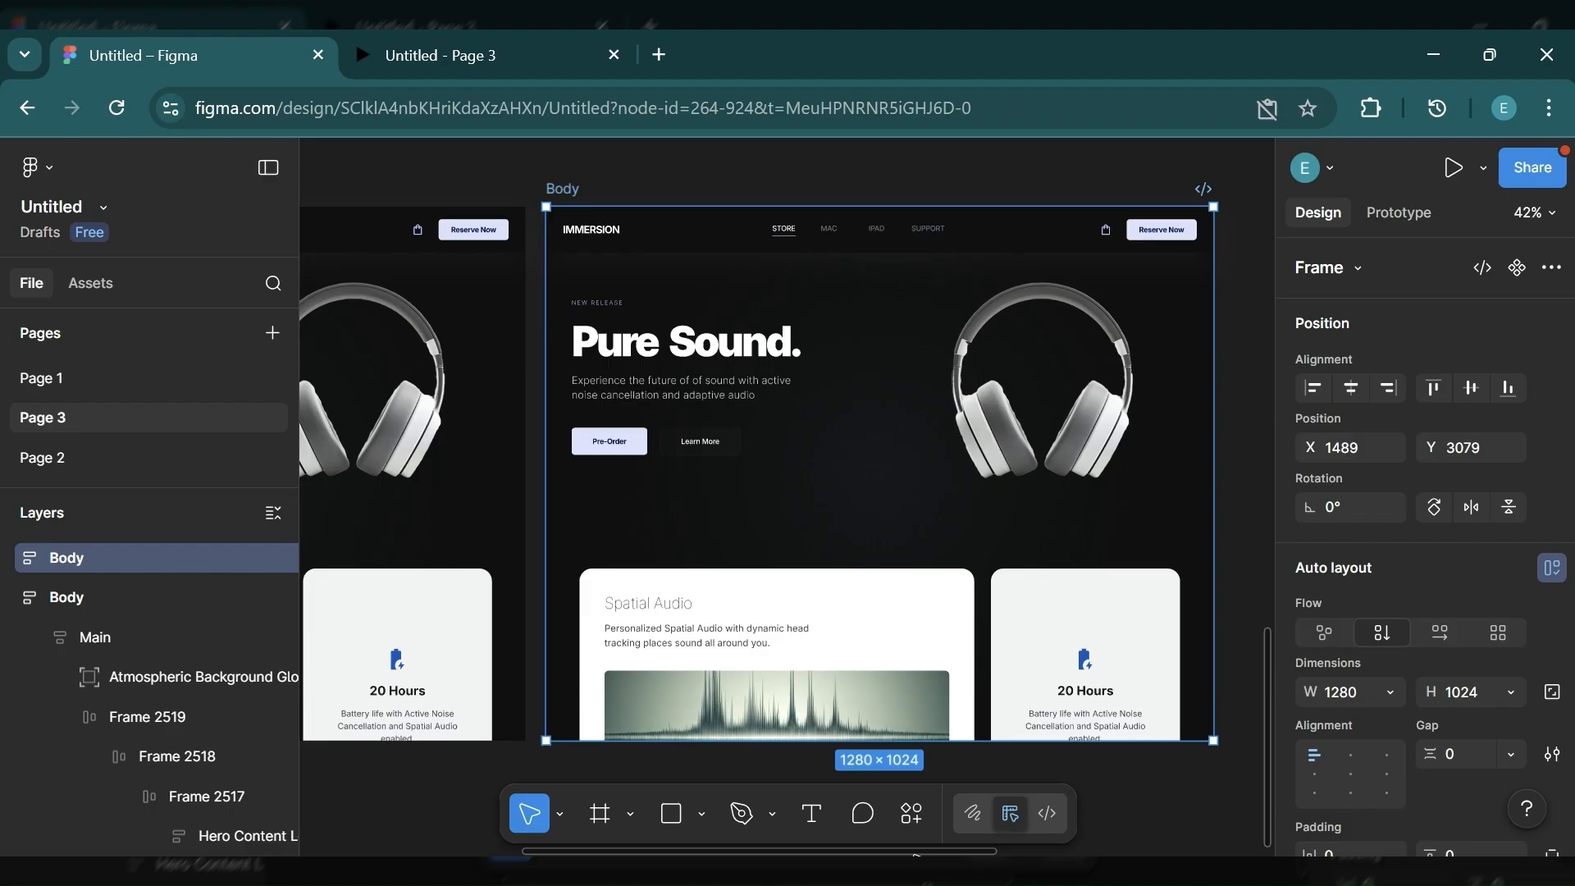
# Step: Shrink the headphones image in the original Body frame to 55 × 55 with 180° rotation, and set its opacity to 0%
pyautogui.moveTo(917, 853); pyautogui.dragTo(666, 853)
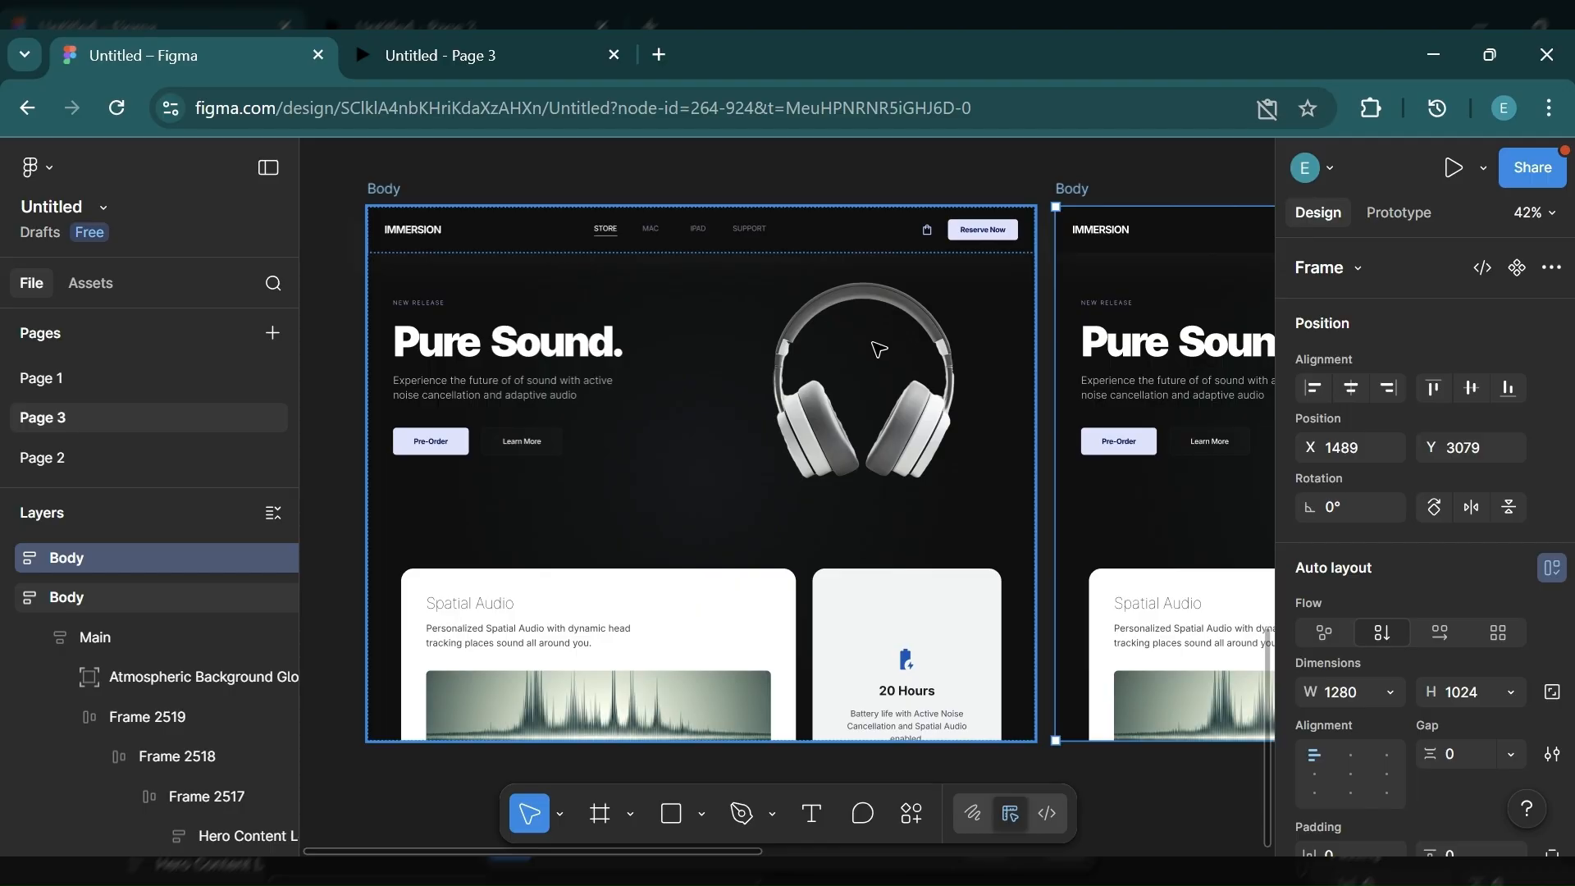
pyautogui.click(828, 392)
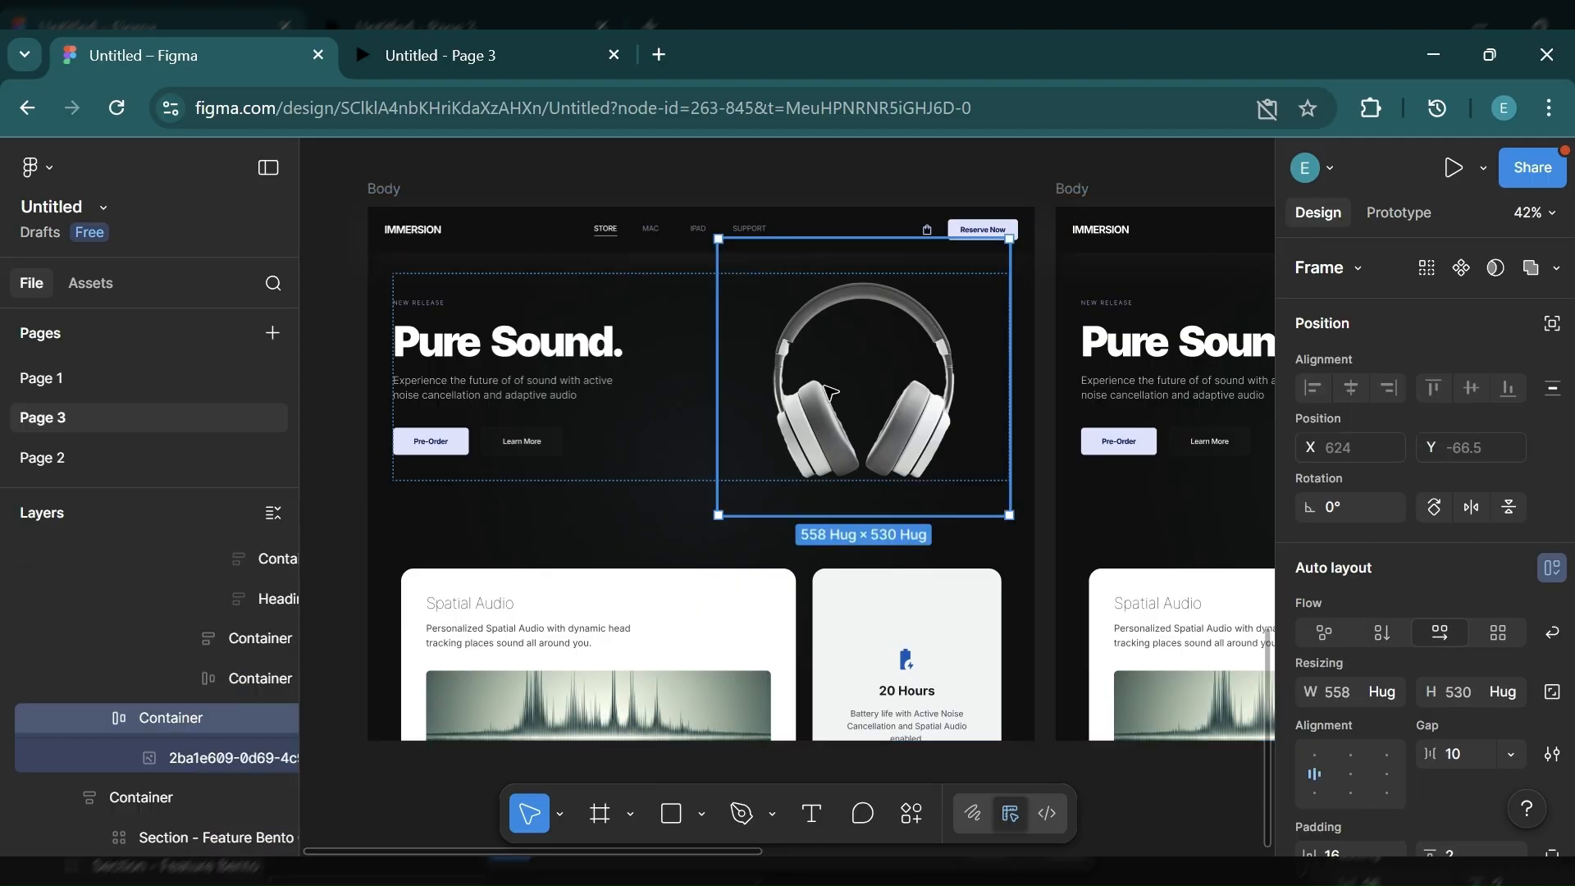
pyautogui.click(828, 392)
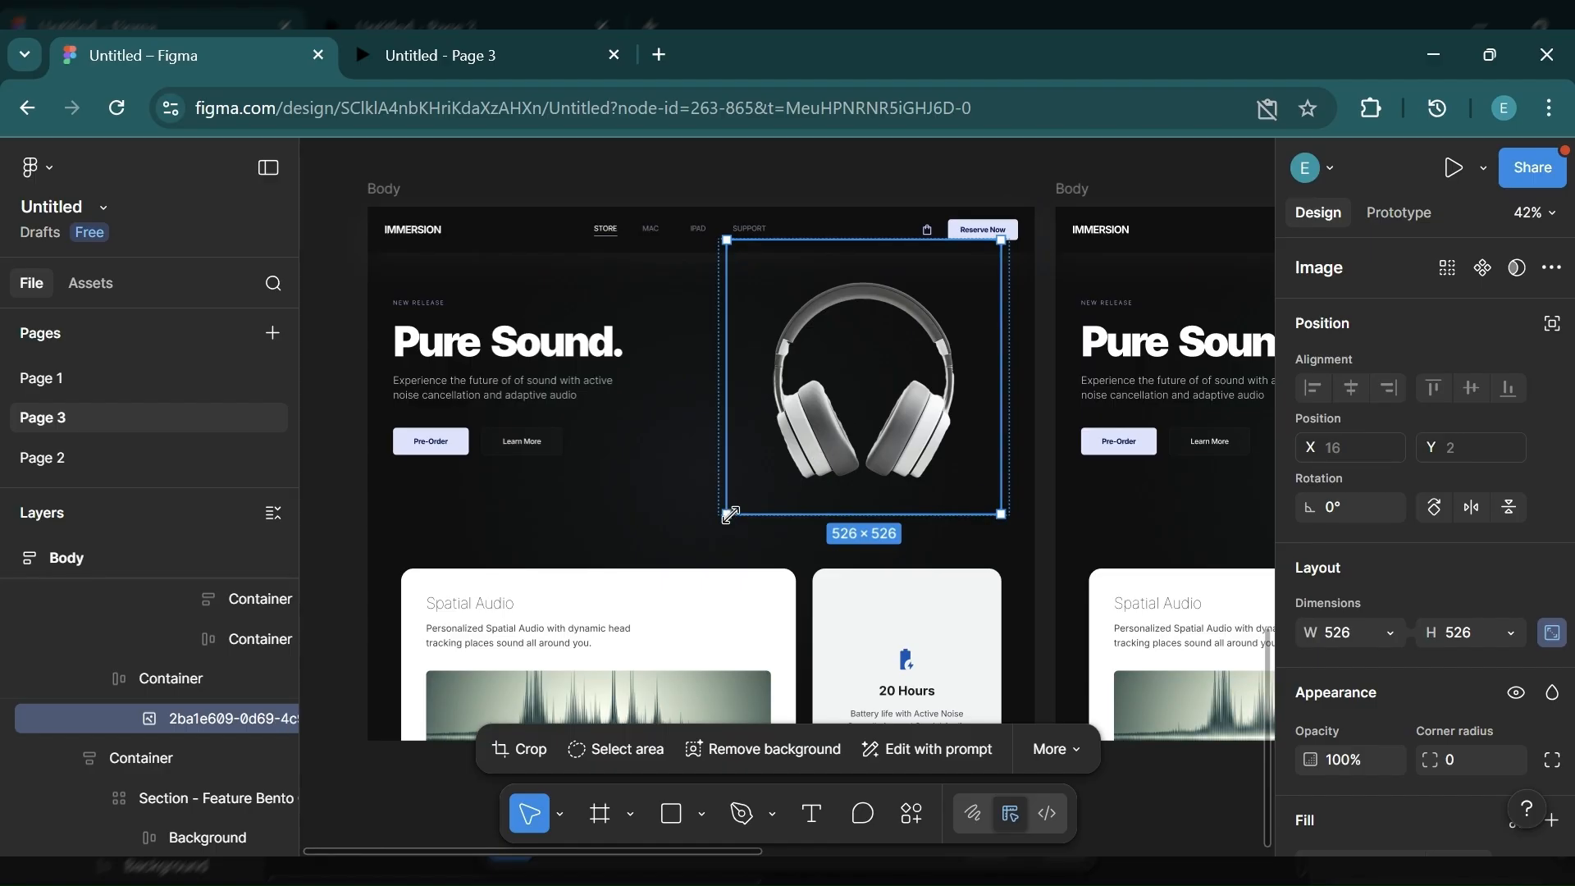
pyautogui.moveTo(764, 486); pyautogui.dragTo(871, 390)
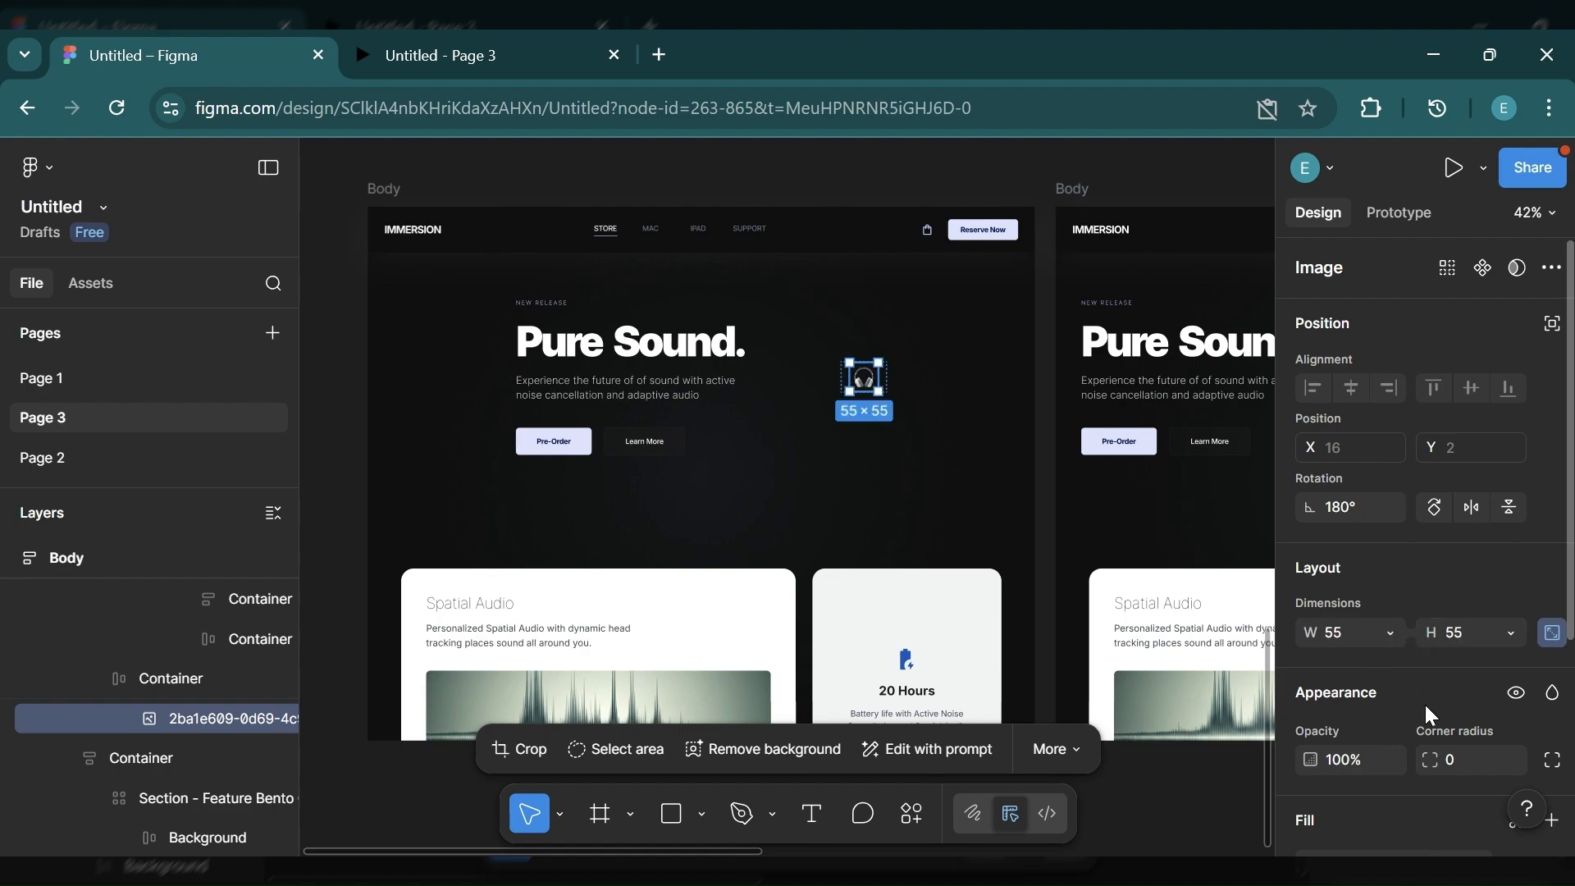
pyautogui.click(1340, 760)
pyautogui.press('Return')
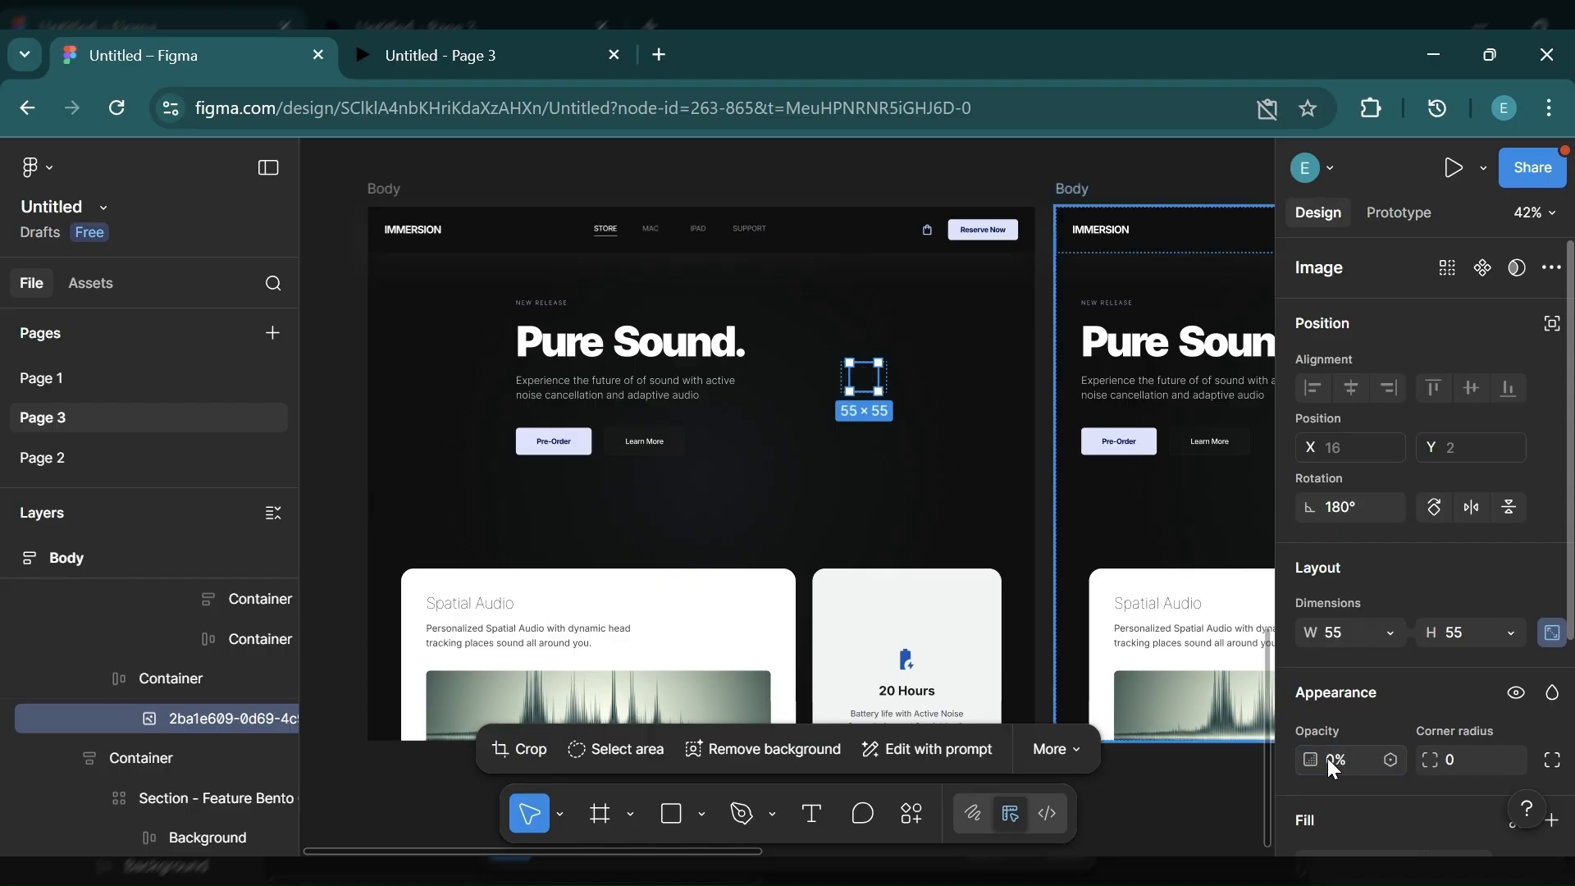
# Step: Set the opacity of the original frame's container holding the "New Release" label and "Pure Sound." heading to 0%
pyautogui.click(621, 358)
pyautogui.click(621, 358)
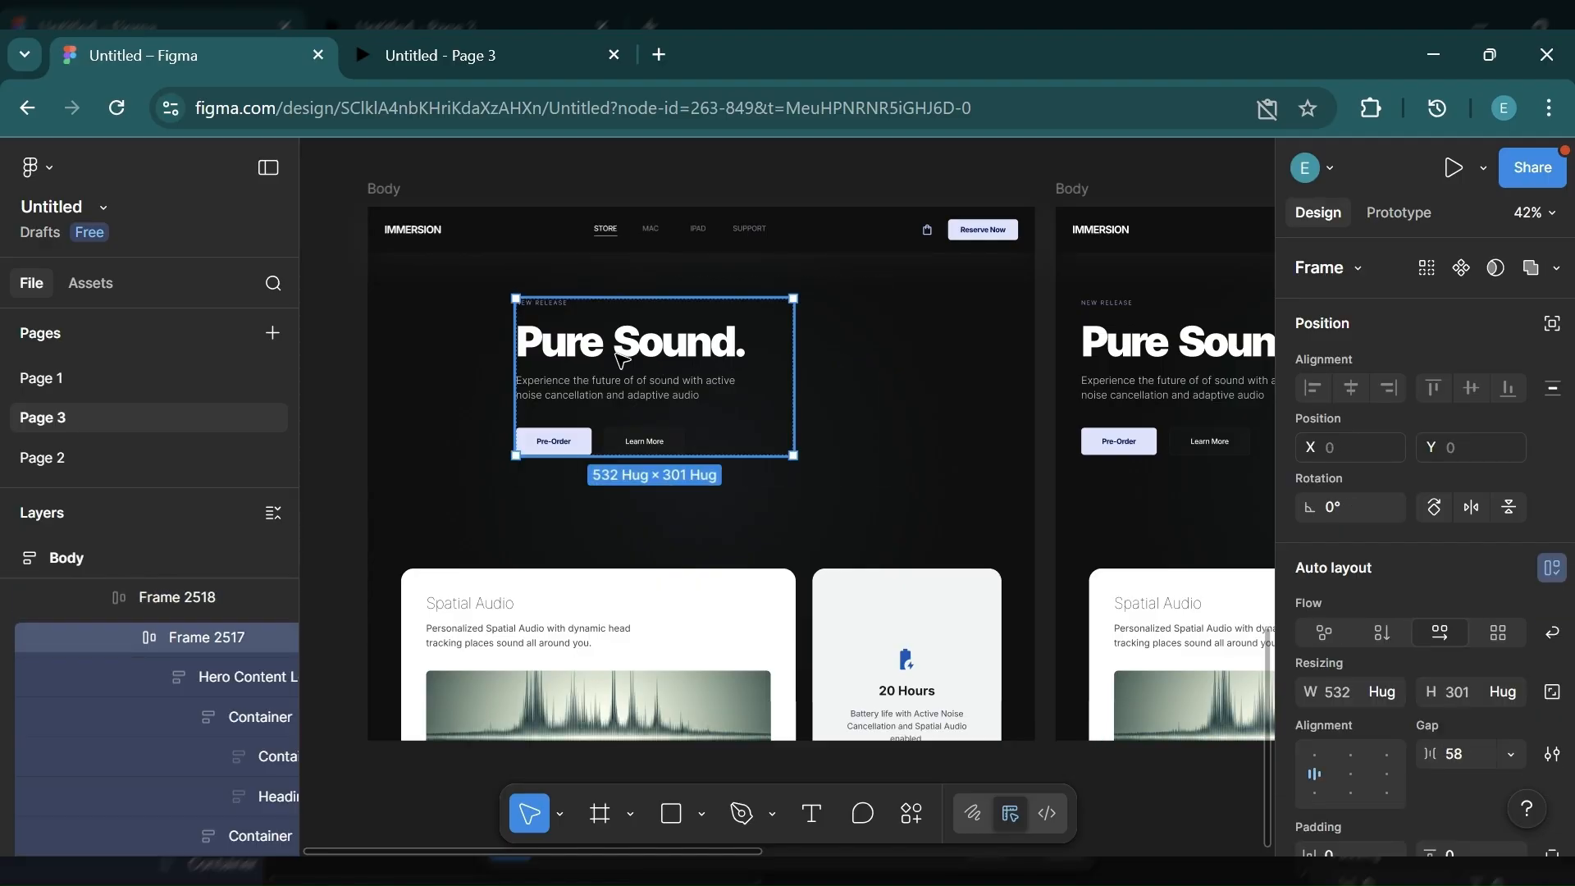
pyautogui.doubleClick(621, 358)
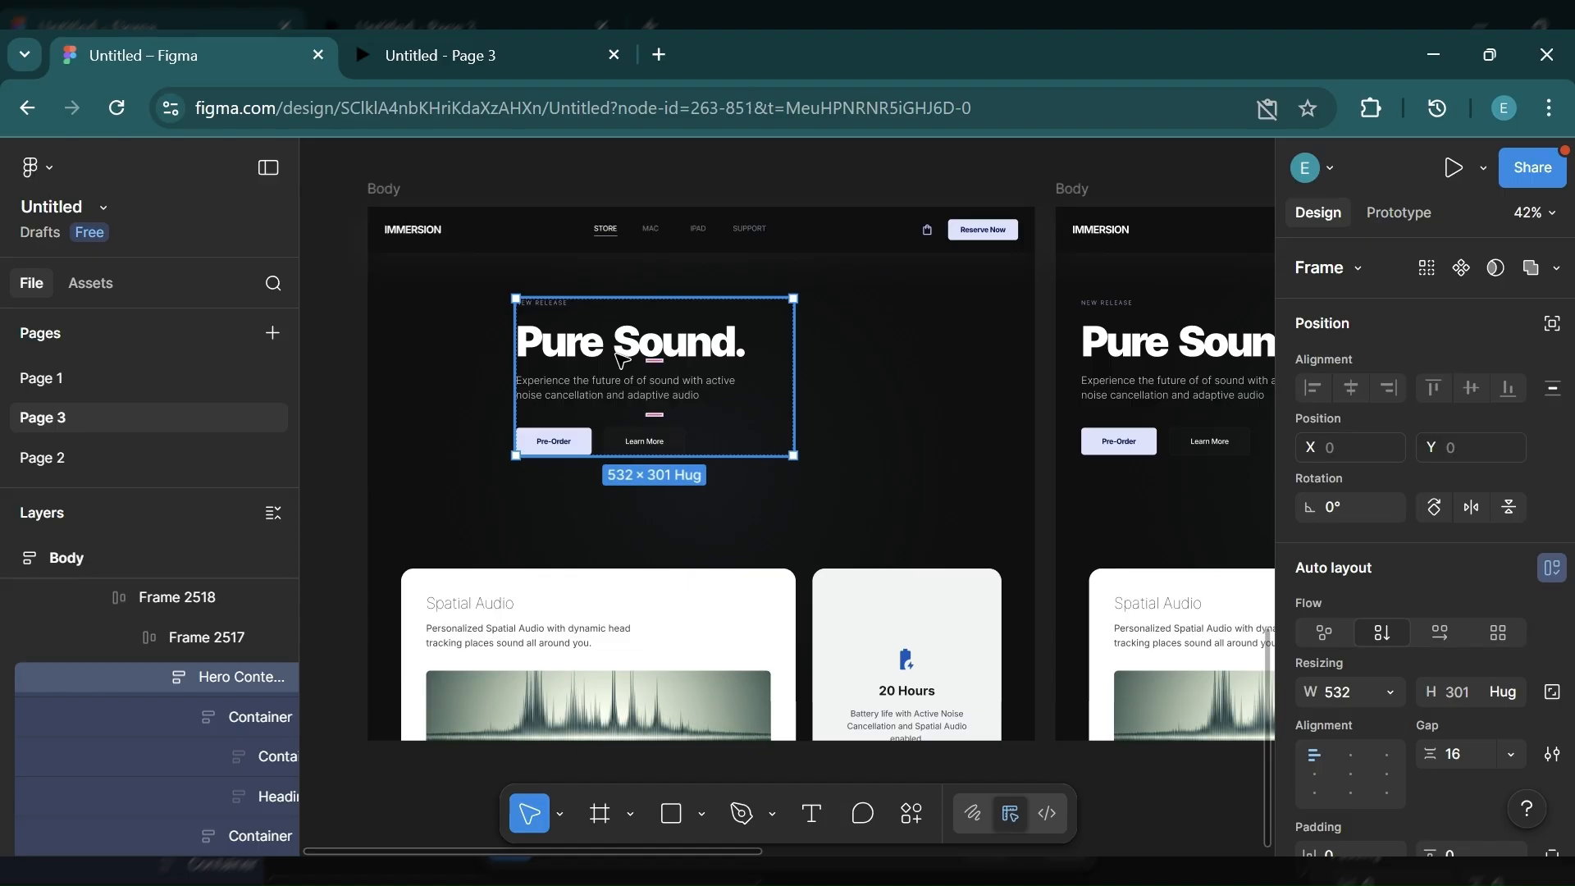
pyautogui.doubleClick(620, 358)
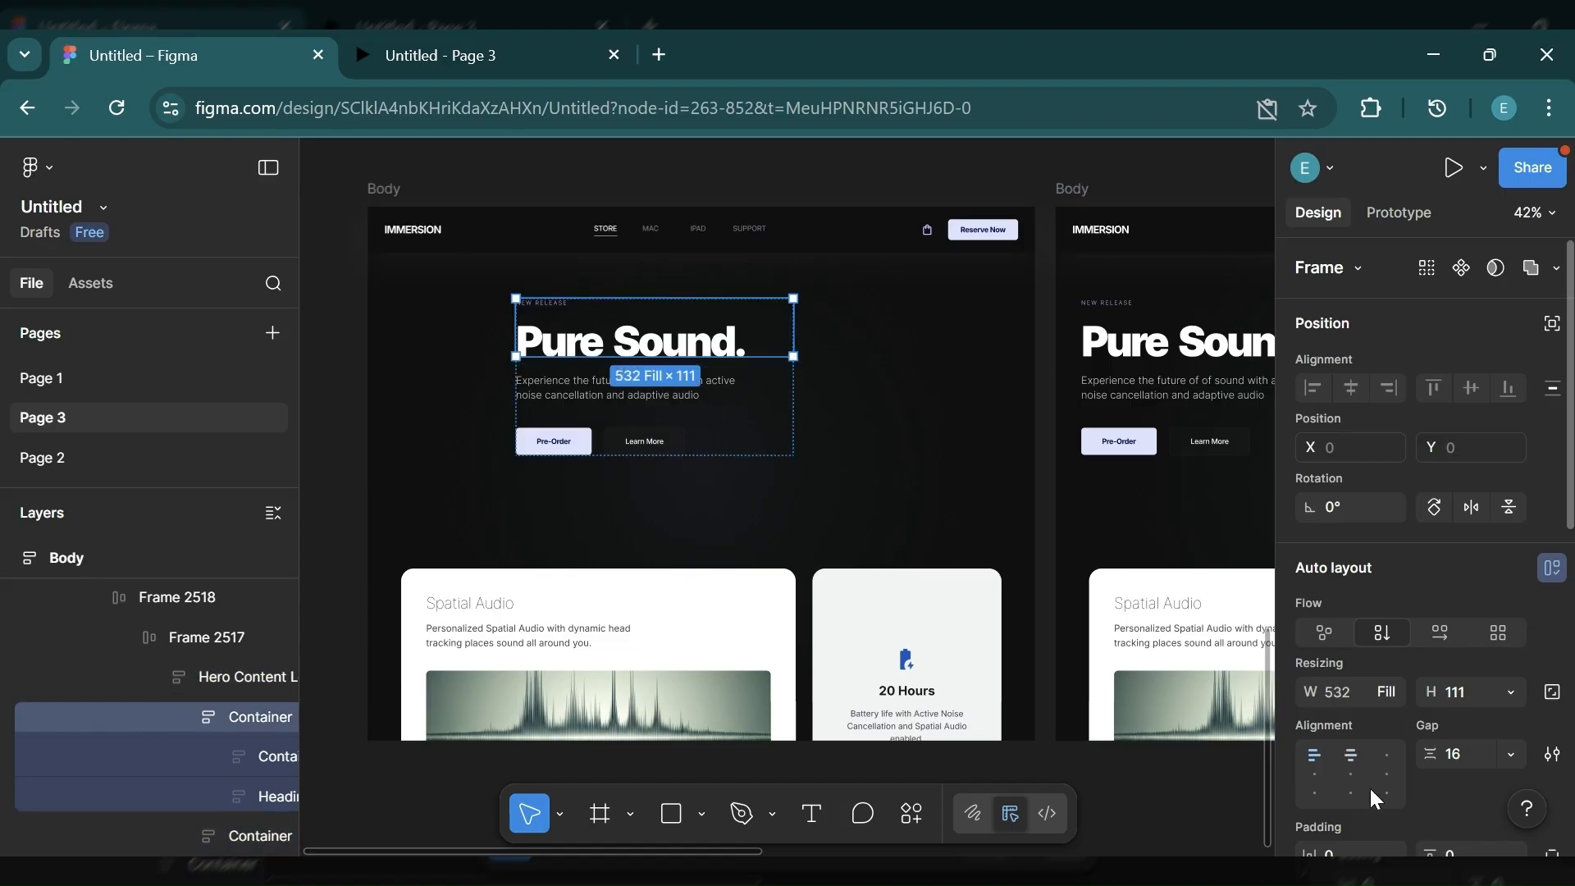
pyautogui.scroll(-5, 1374, 631)
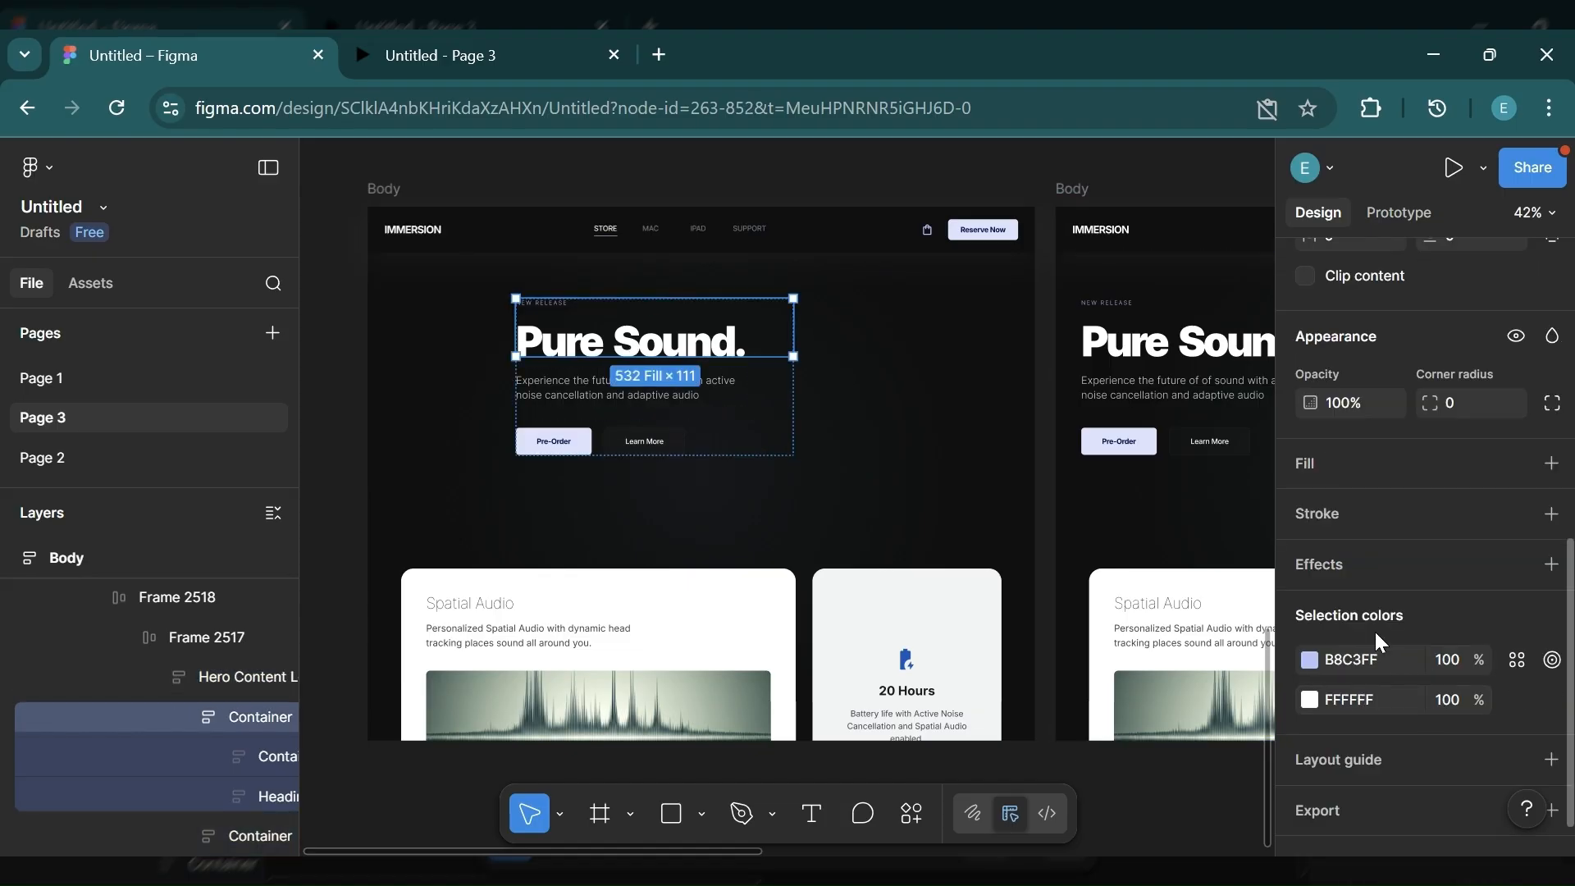
pyautogui.click(1354, 403)
pyautogui.press('Return')
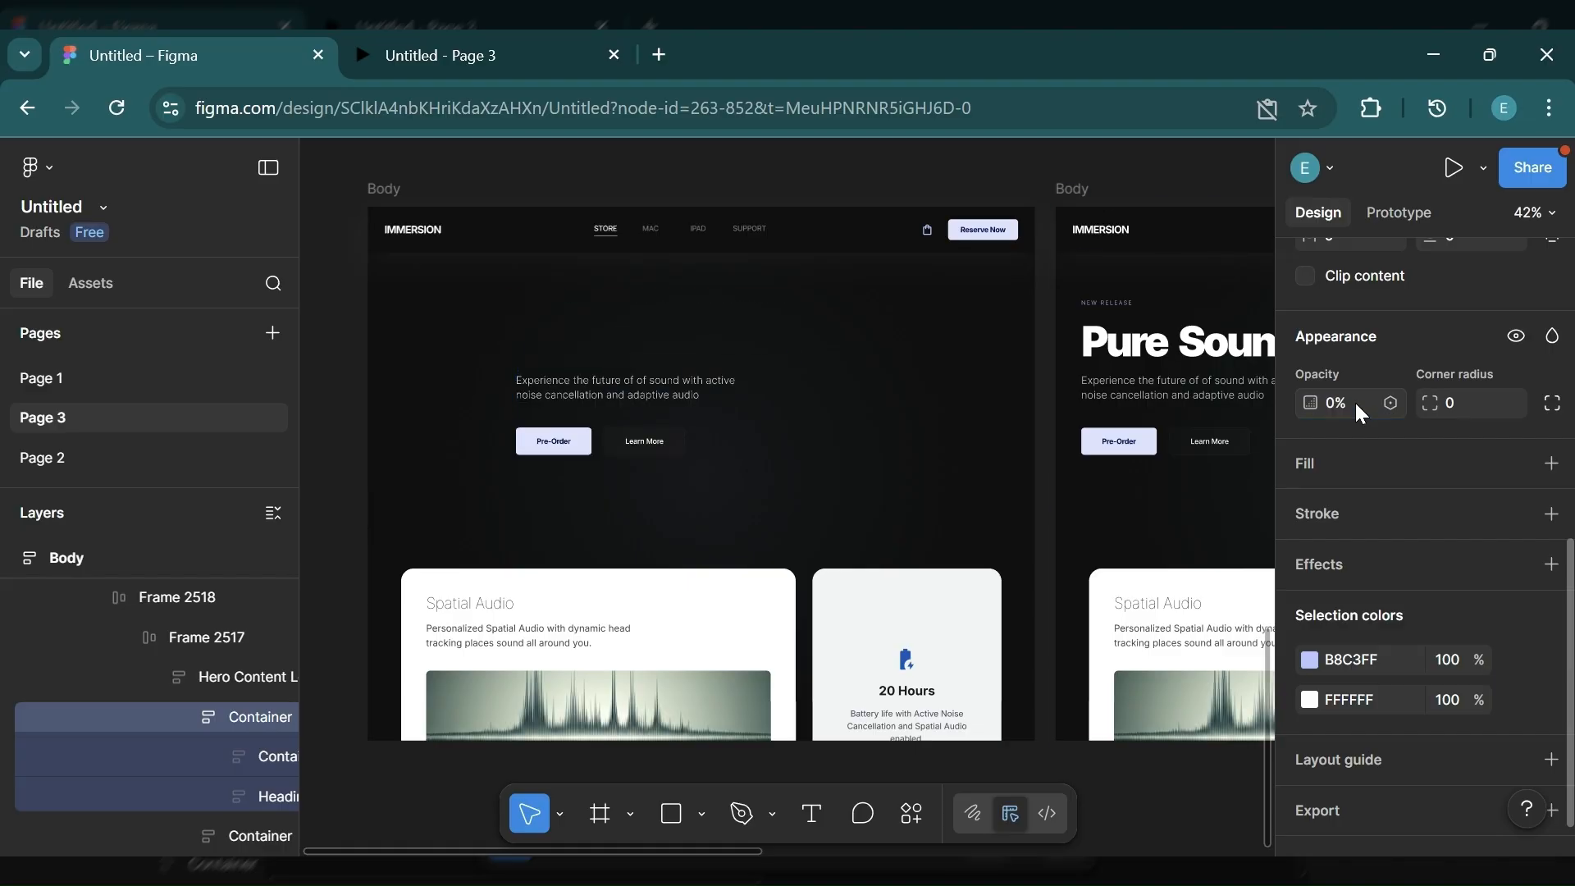
# Step: Set the opacity of the hero description text container in the original frame to 0%
pyautogui.click(563, 392)
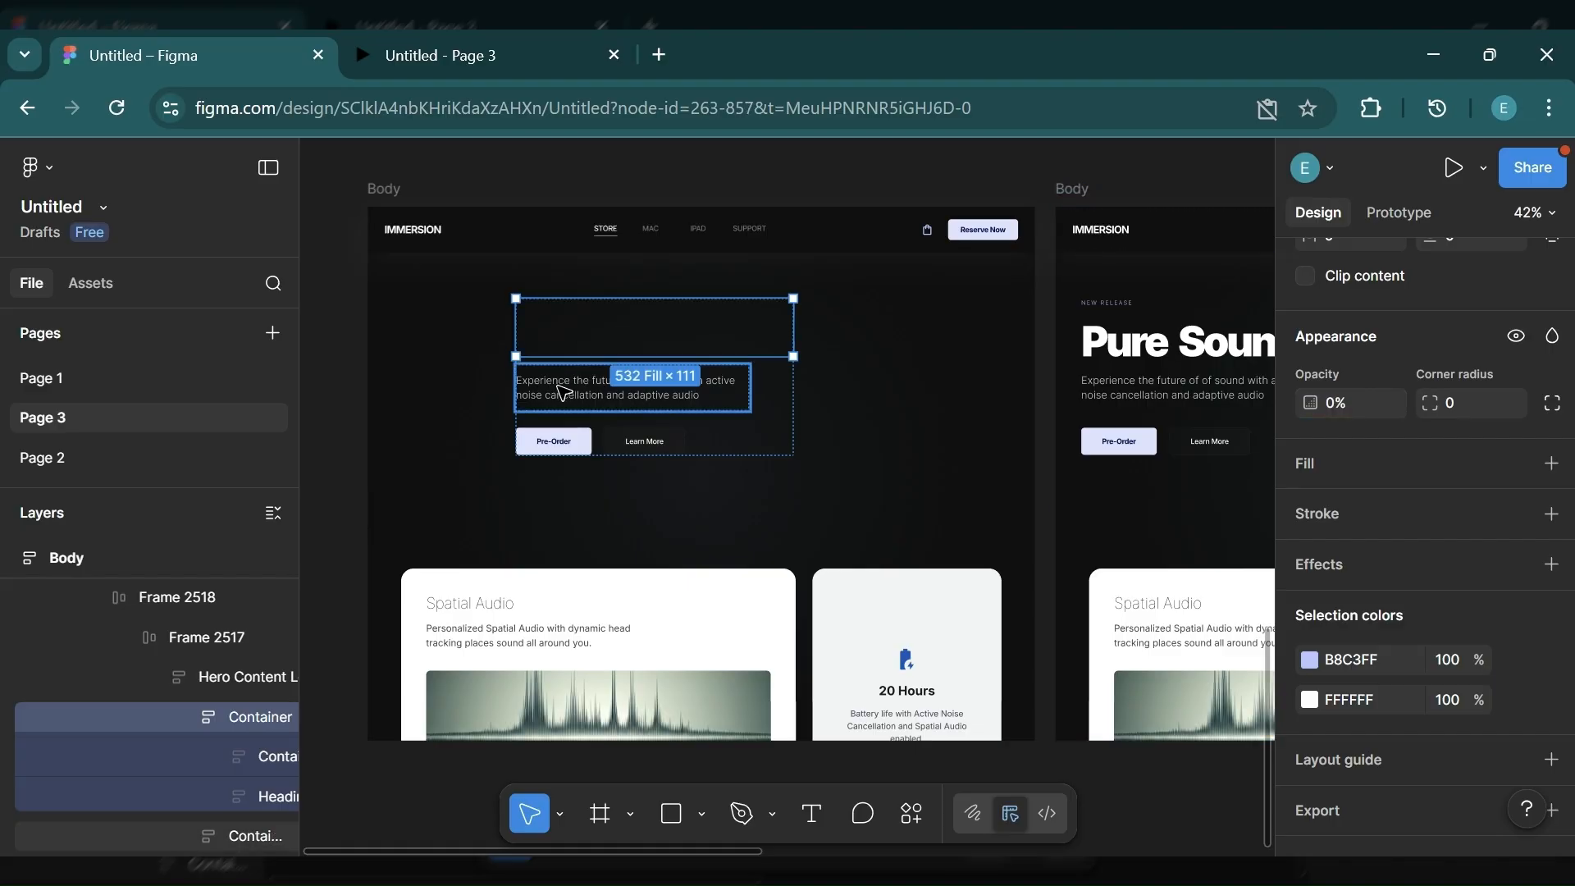
pyautogui.click(1361, 400)
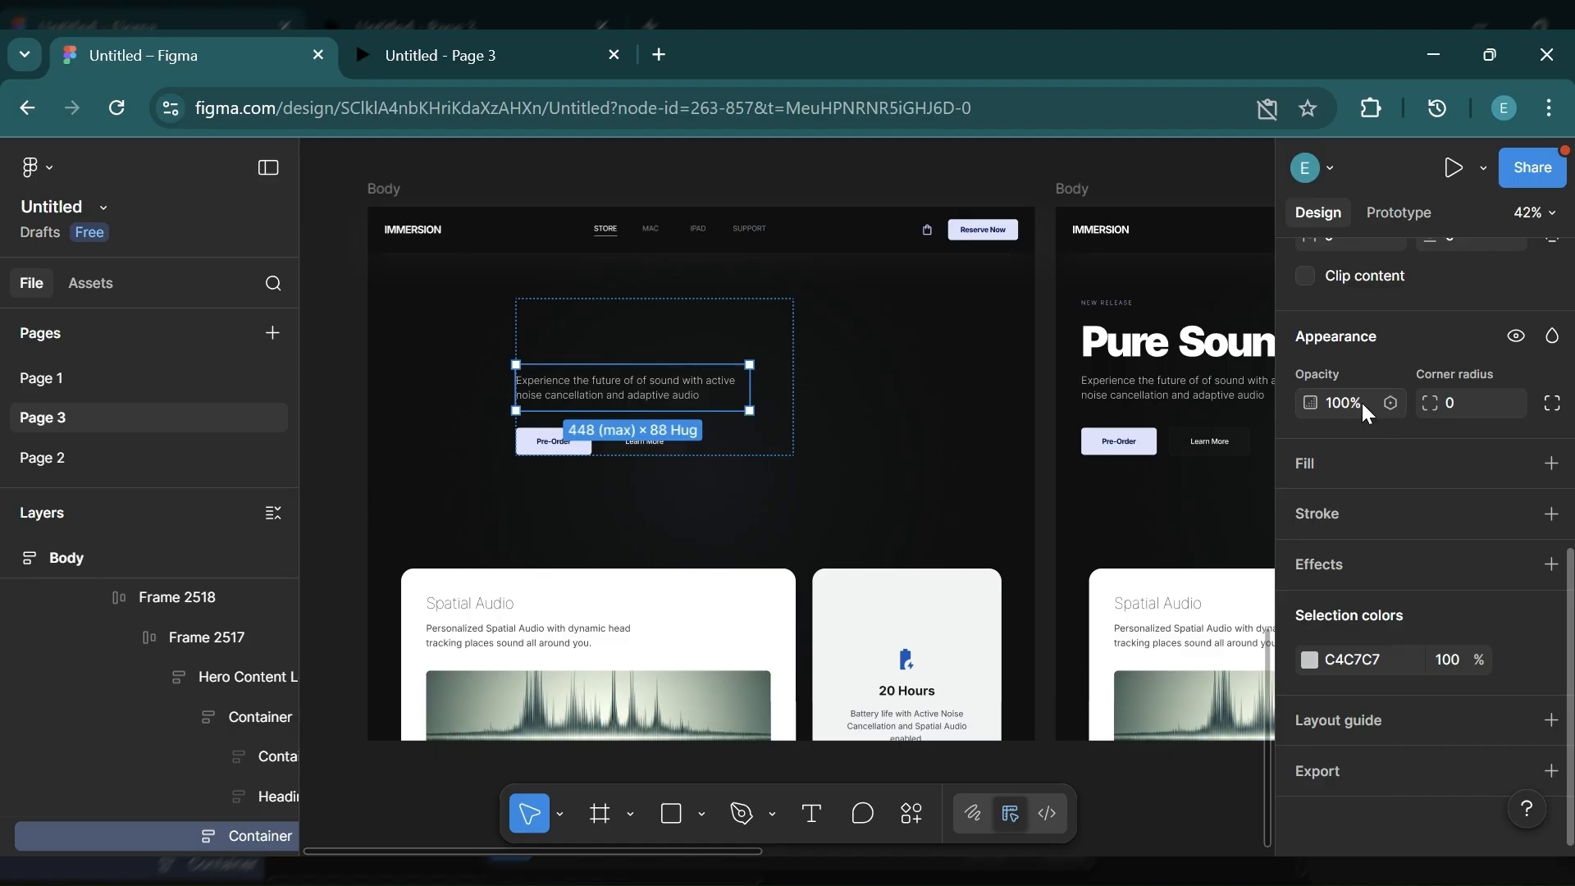
pyautogui.write('0')
pyautogui.press('Return')
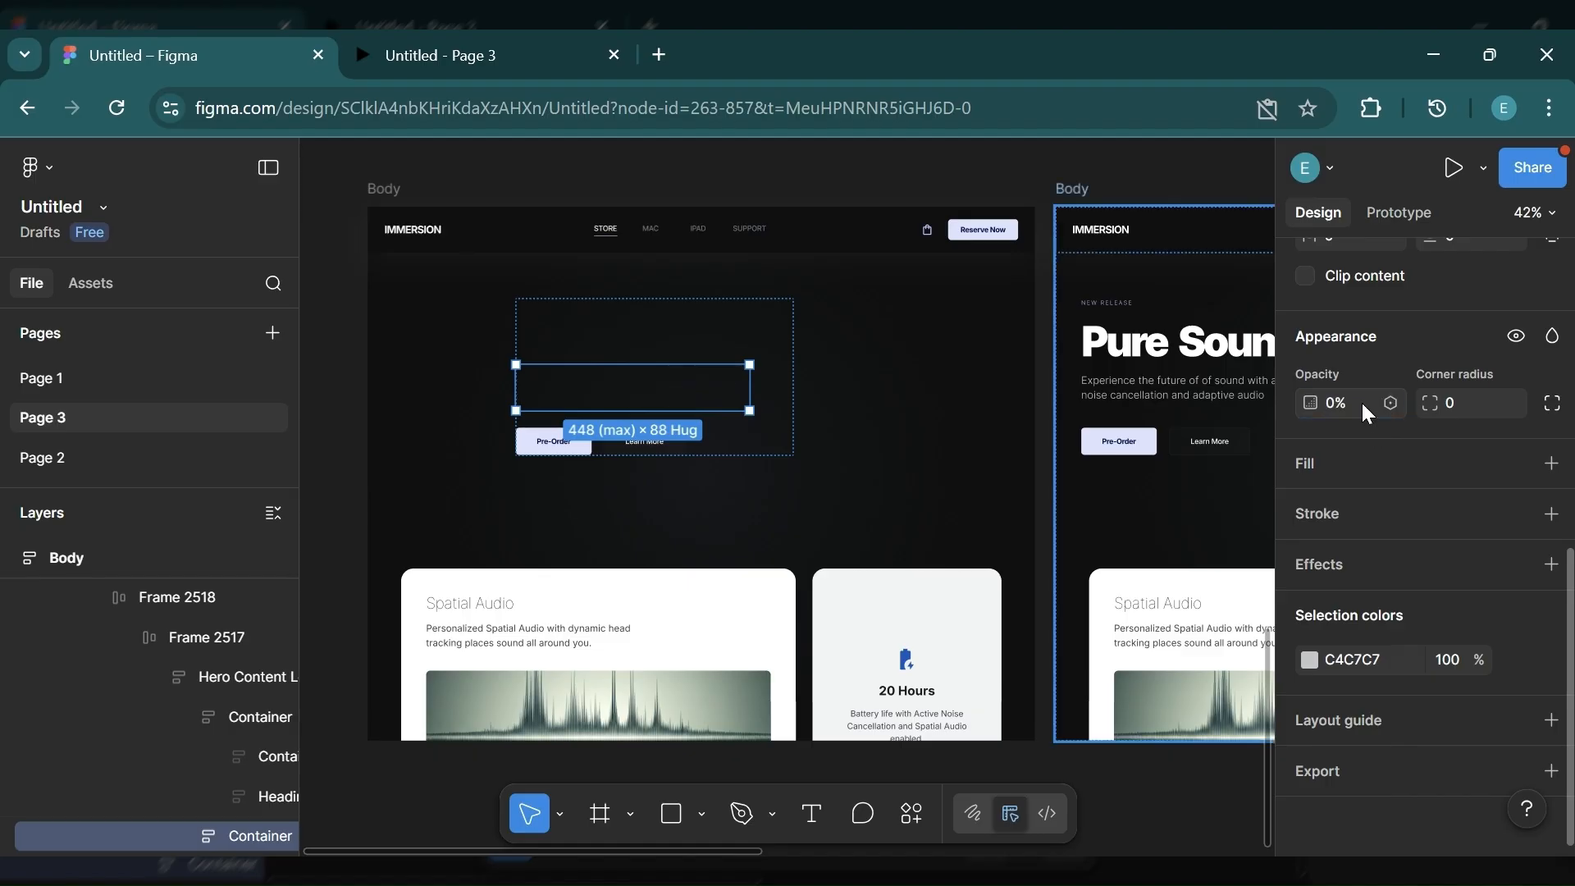
# Step: Set the opacity of the container with the Pre-Order and Learn More buttons to 0%
pyautogui.click(566, 452)
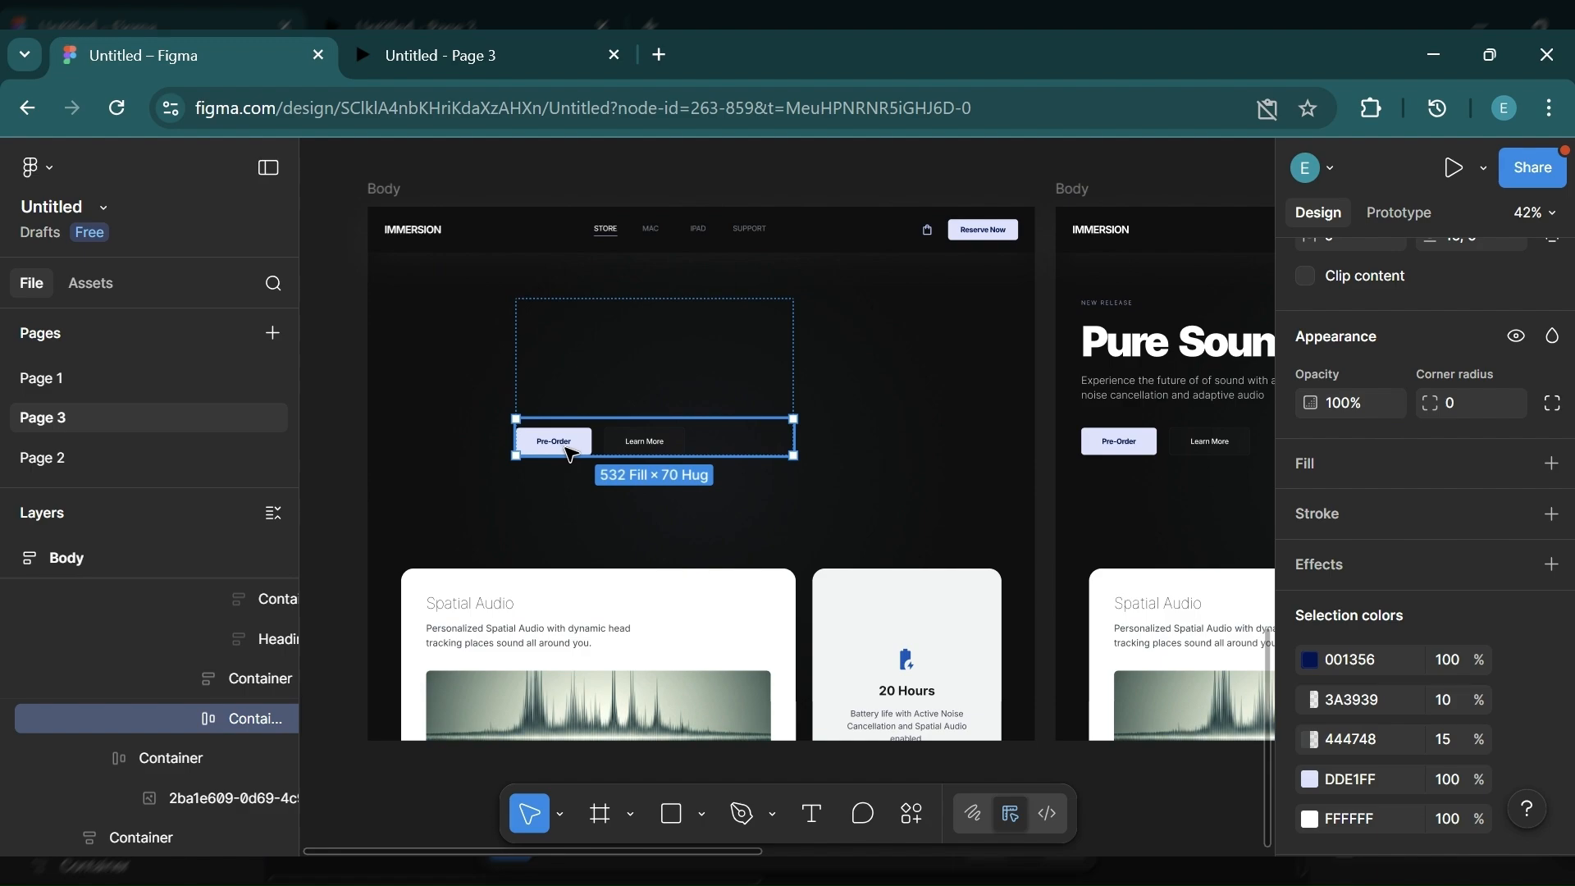
pyautogui.click(1355, 444)
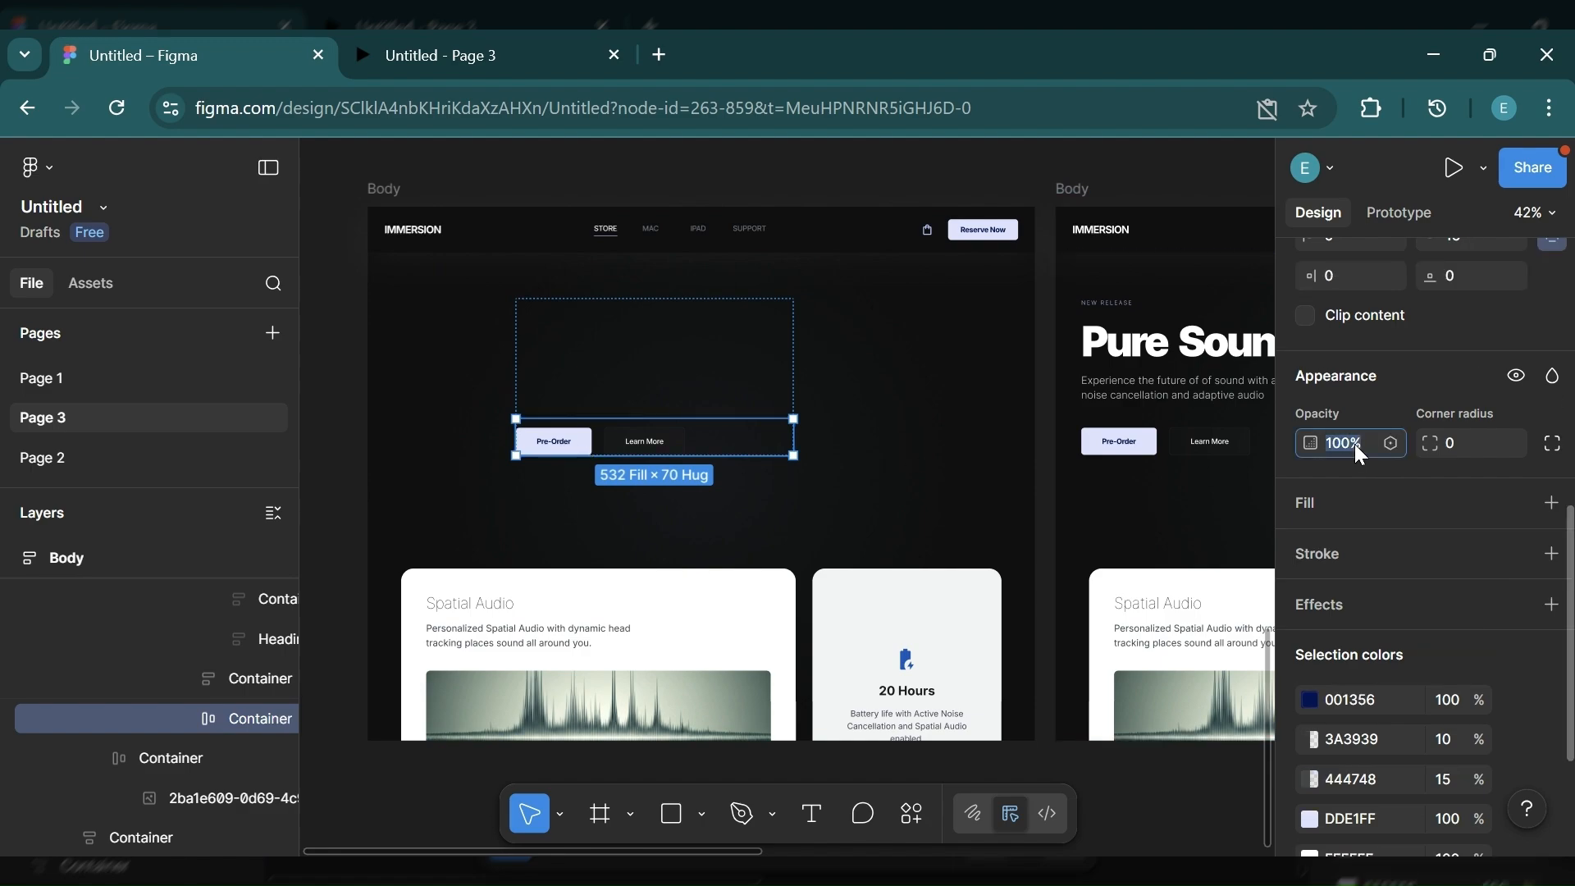
pyautogui.write('0')
pyautogui.press('Return')
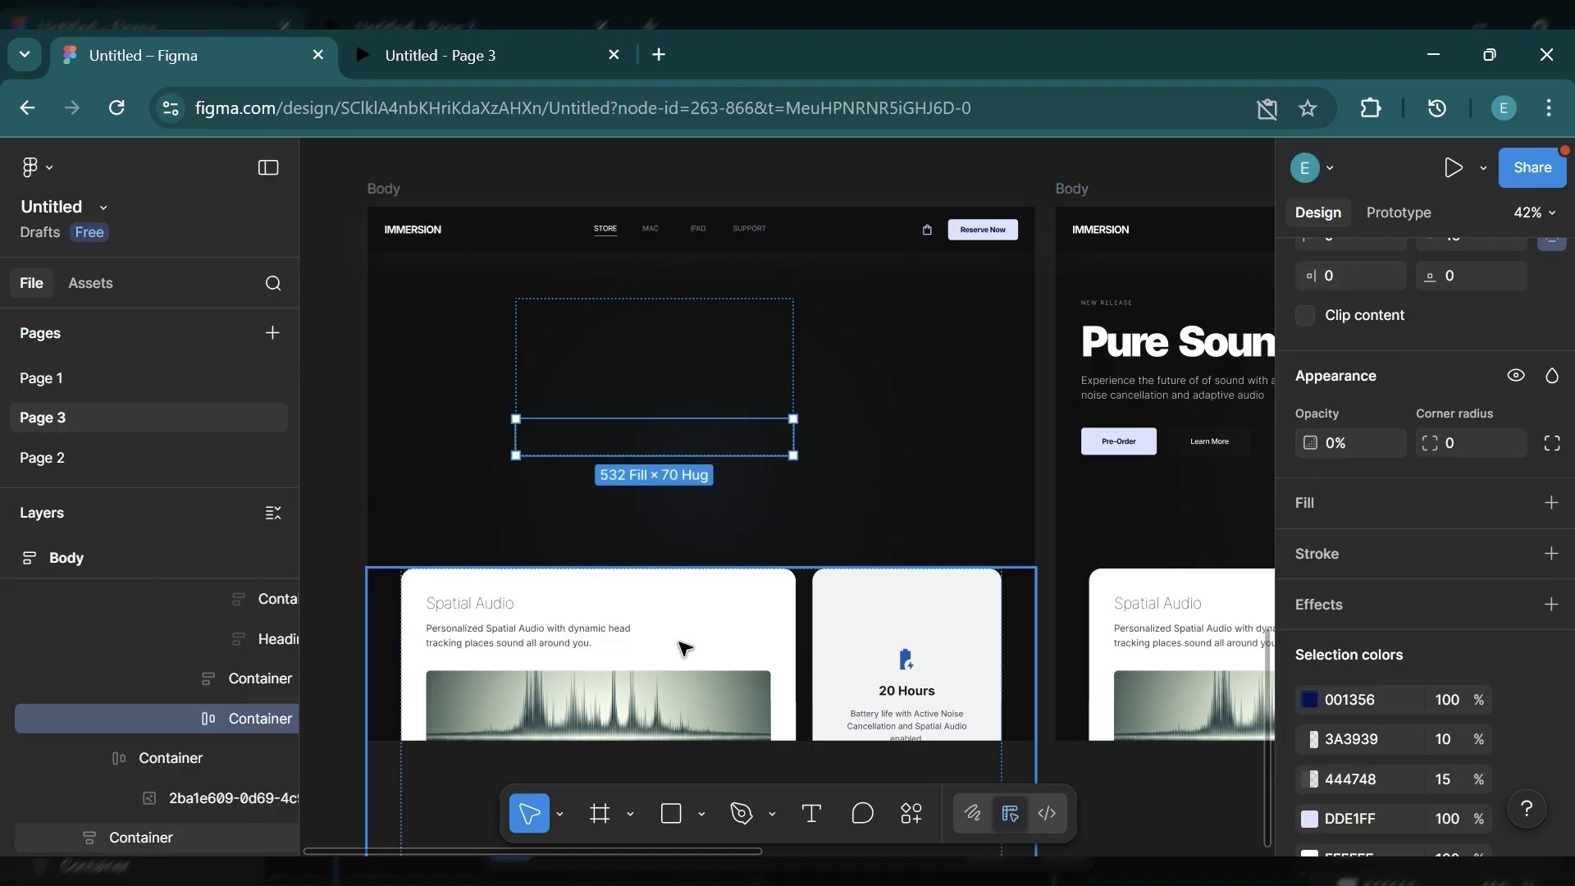
# Step: Set the opacity of the container holding the Spatial Audio and 20 Hours feature cards to 0%
pyautogui.click(486, 579)
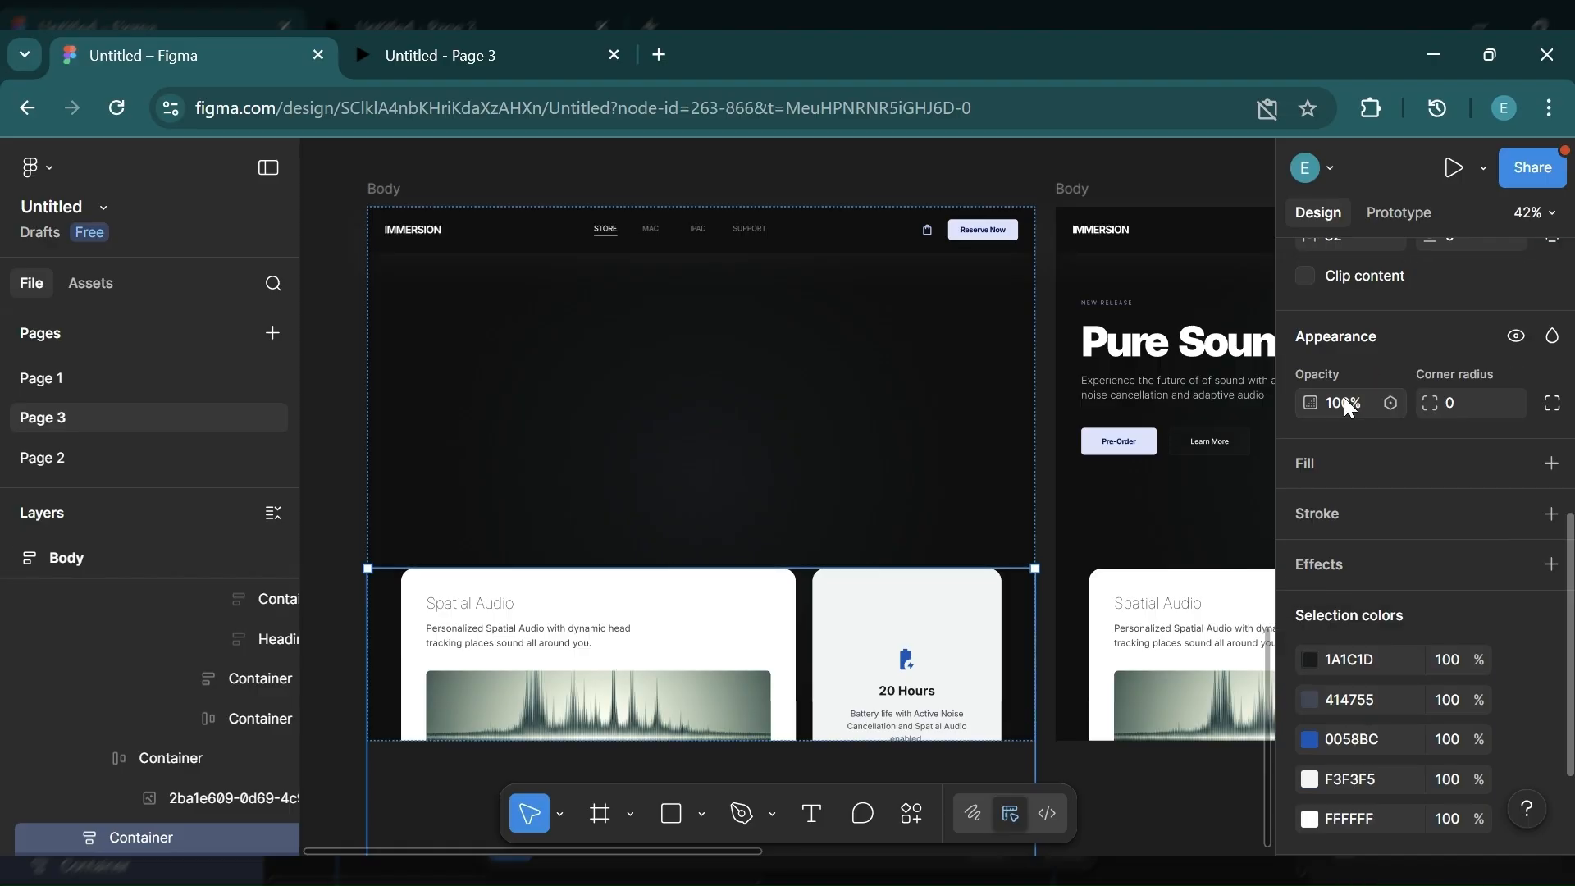
pyautogui.click(1349, 404)
pyautogui.write('0')
pyautogui.press('Return')
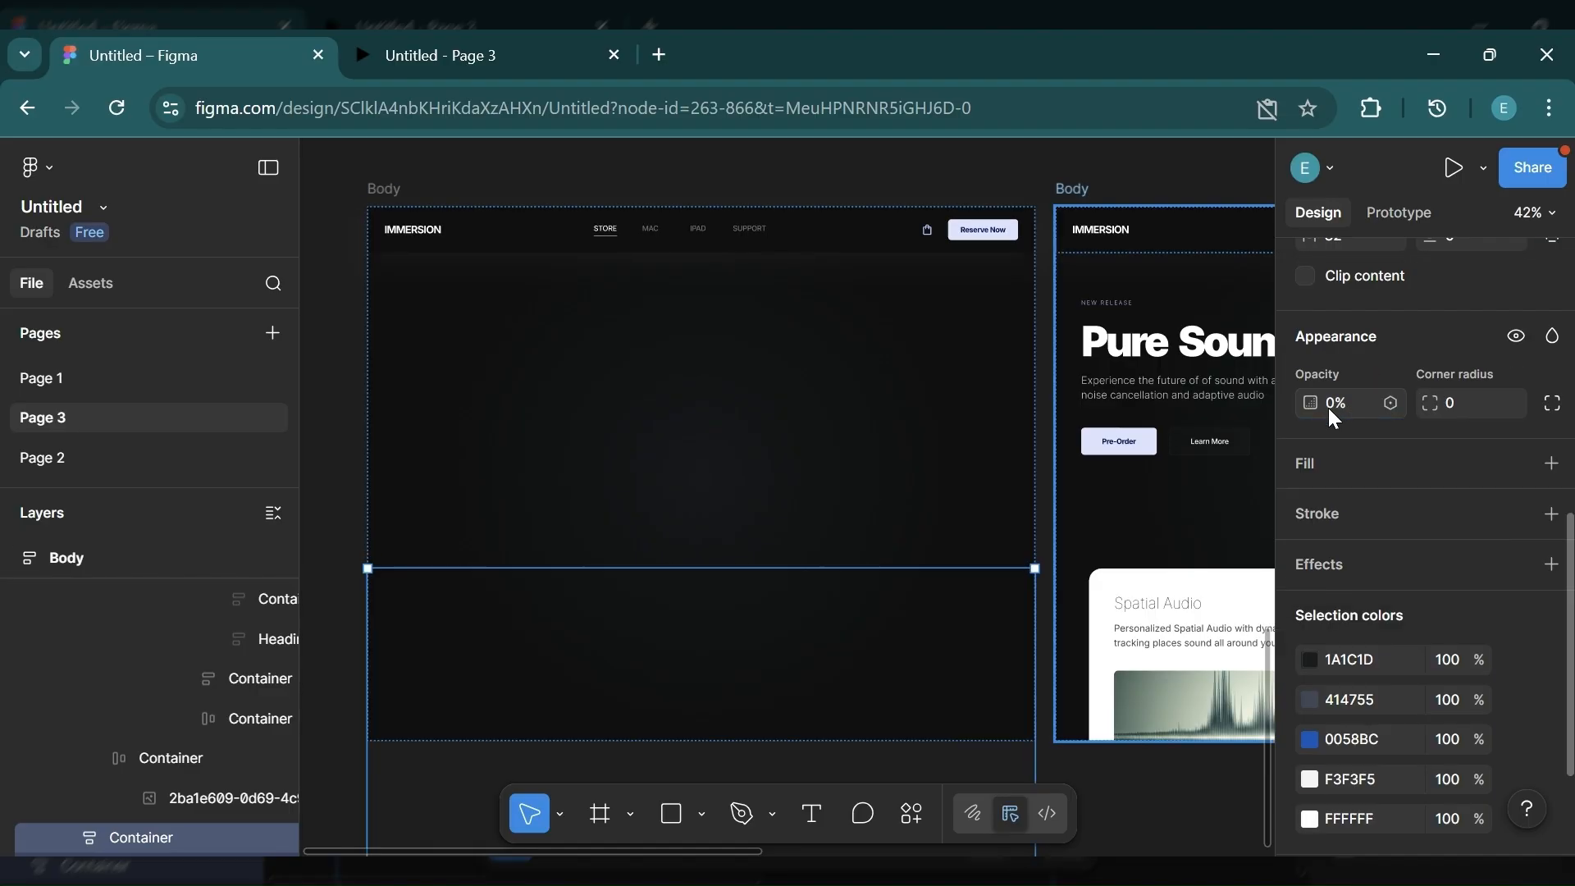
# Step: Duplicate the original Body frame with its hero content and feature cards hidden
pyautogui.click(332, 211)
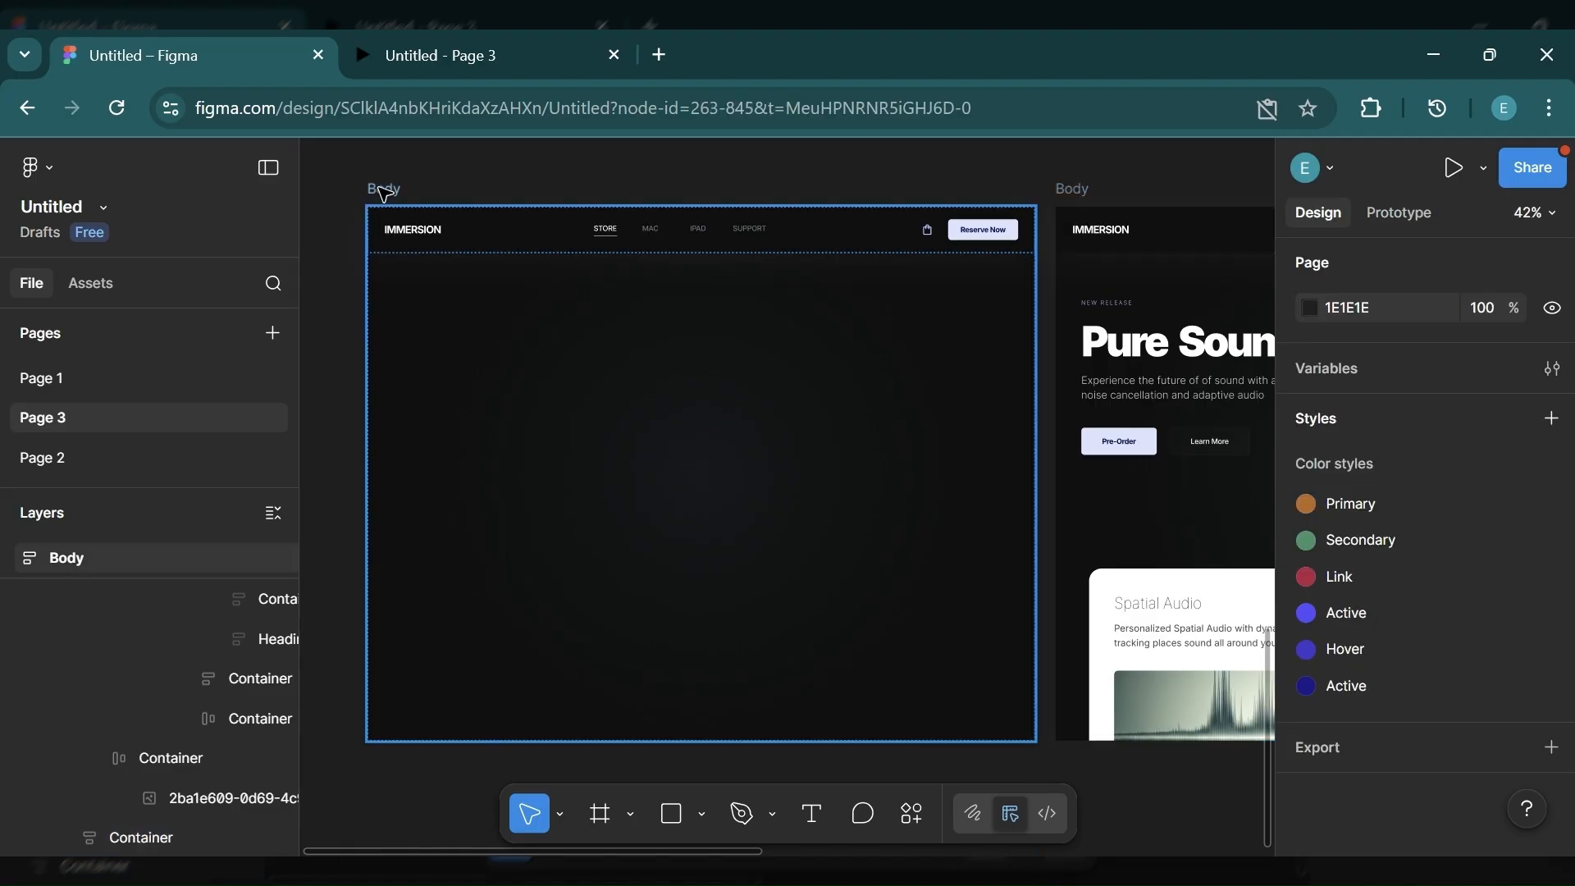
pyautogui.click(384, 189)
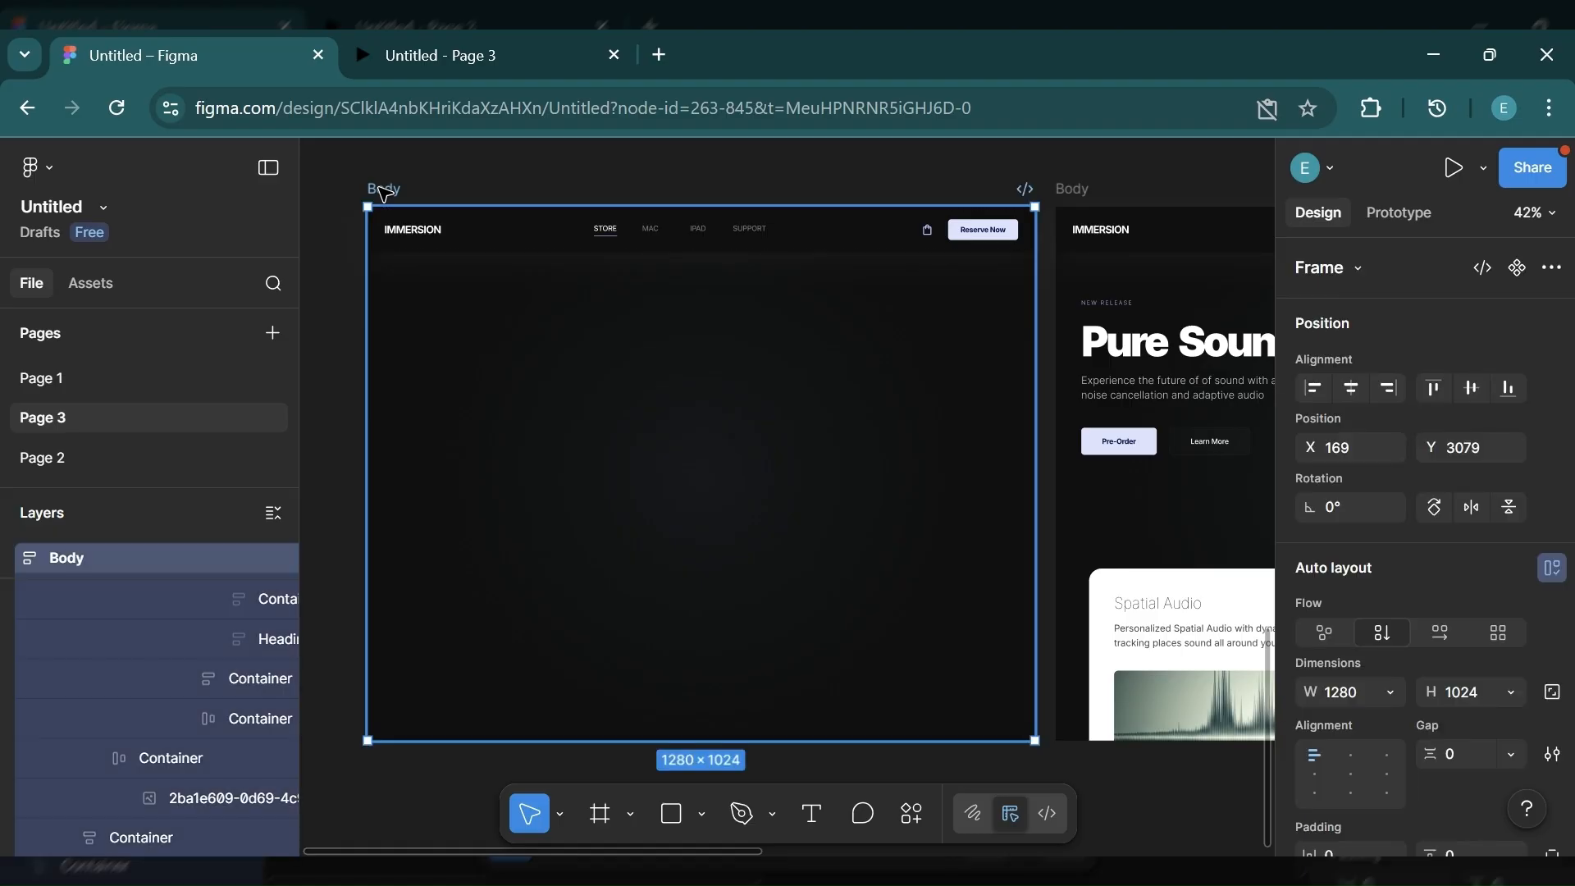
pyautogui.hotkey('ctrl', 'd')
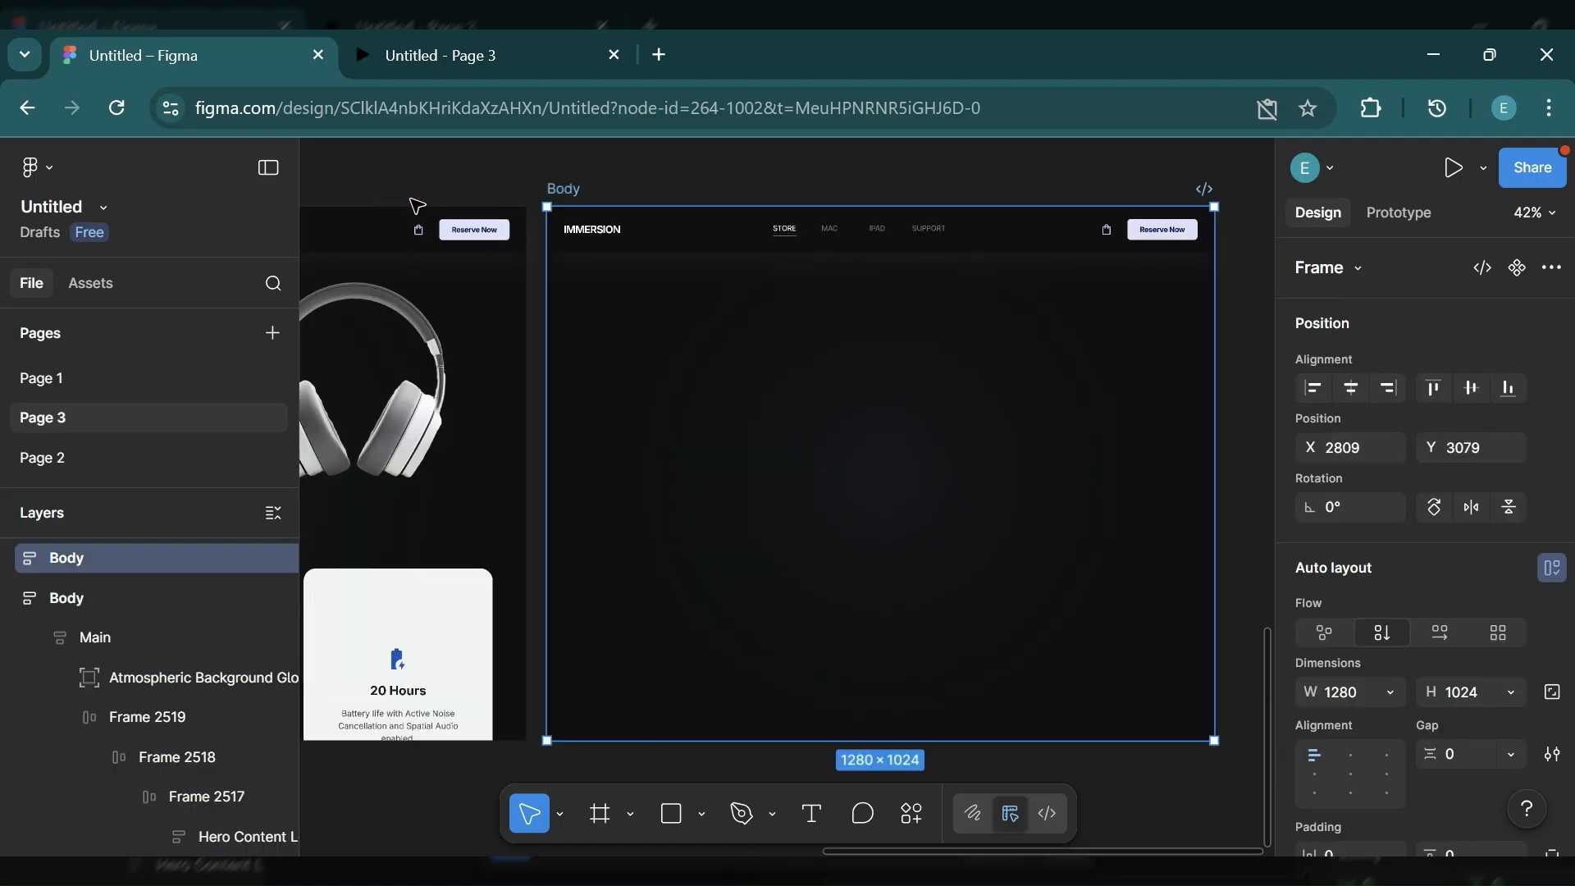
# Step: Delete the duplicate that still shows the full content and move the emptied copy beside the original at about X 1562, Y 3079
pyautogui.hscroll(-2, 418, 205)
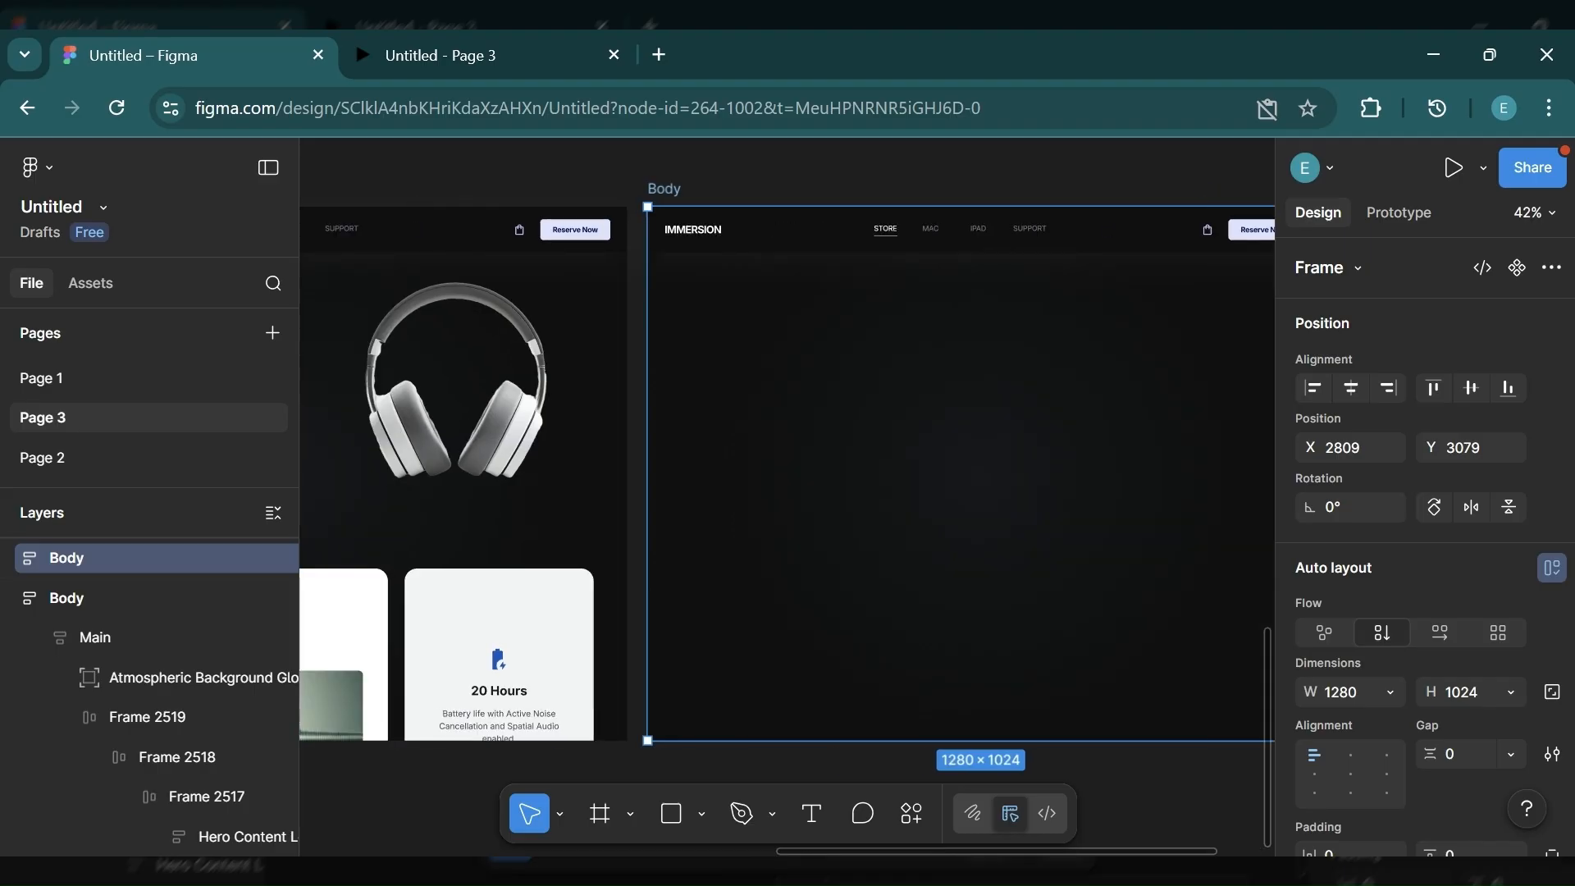
pyautogui.hscroll(-6, 467, 191)
pyautogui.click(469, 189)
pyautogui.press('Delete')
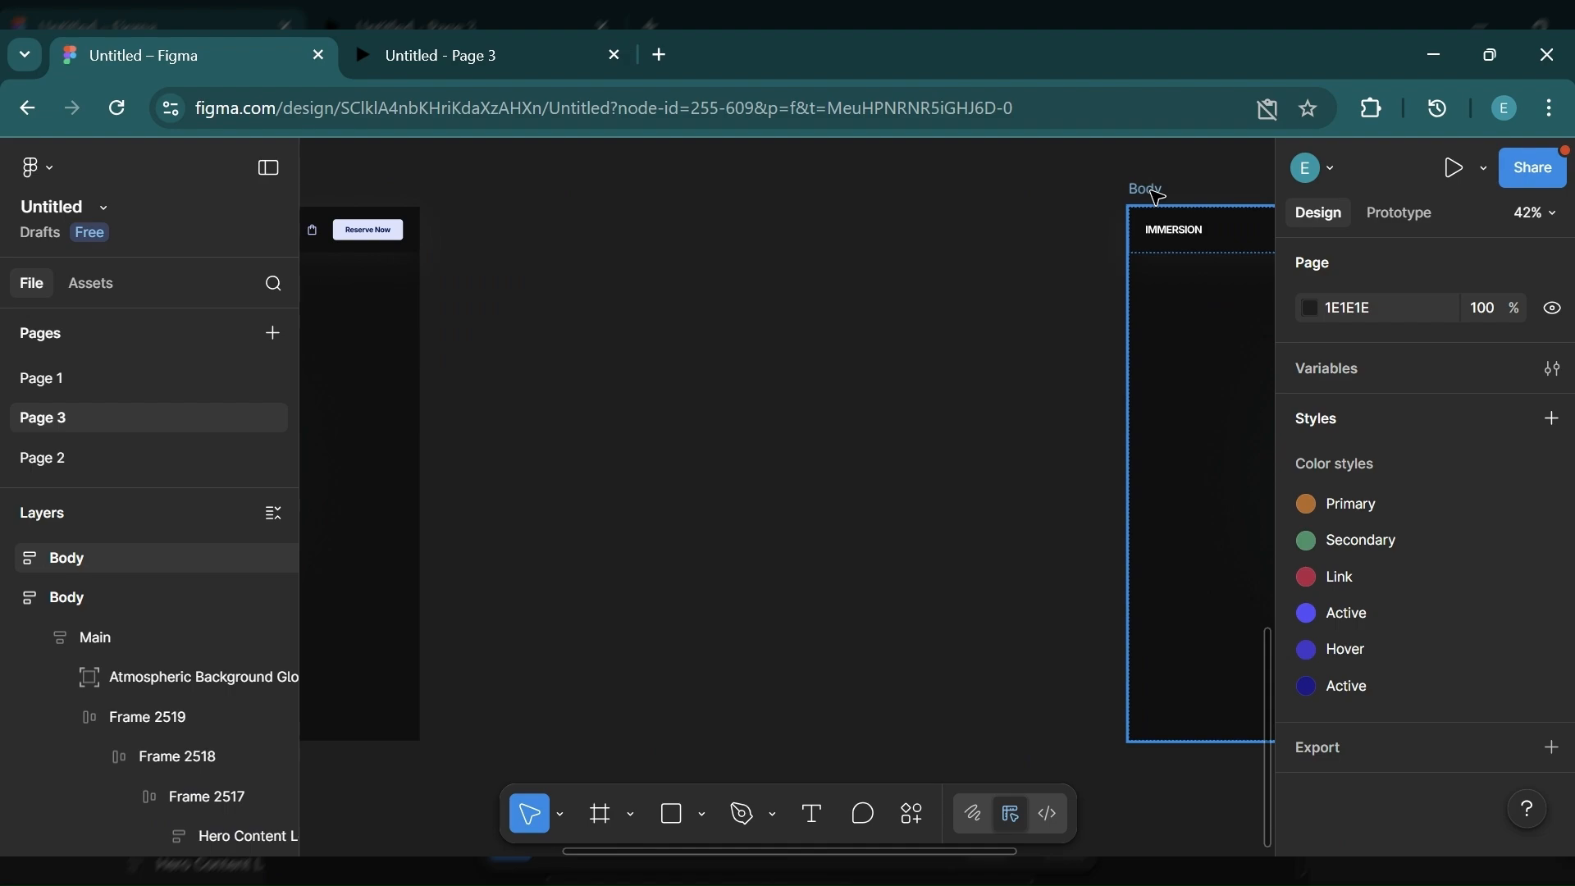
pyautogui.moveTo(1139, 198); pyautogui.dragTo(496, 187)
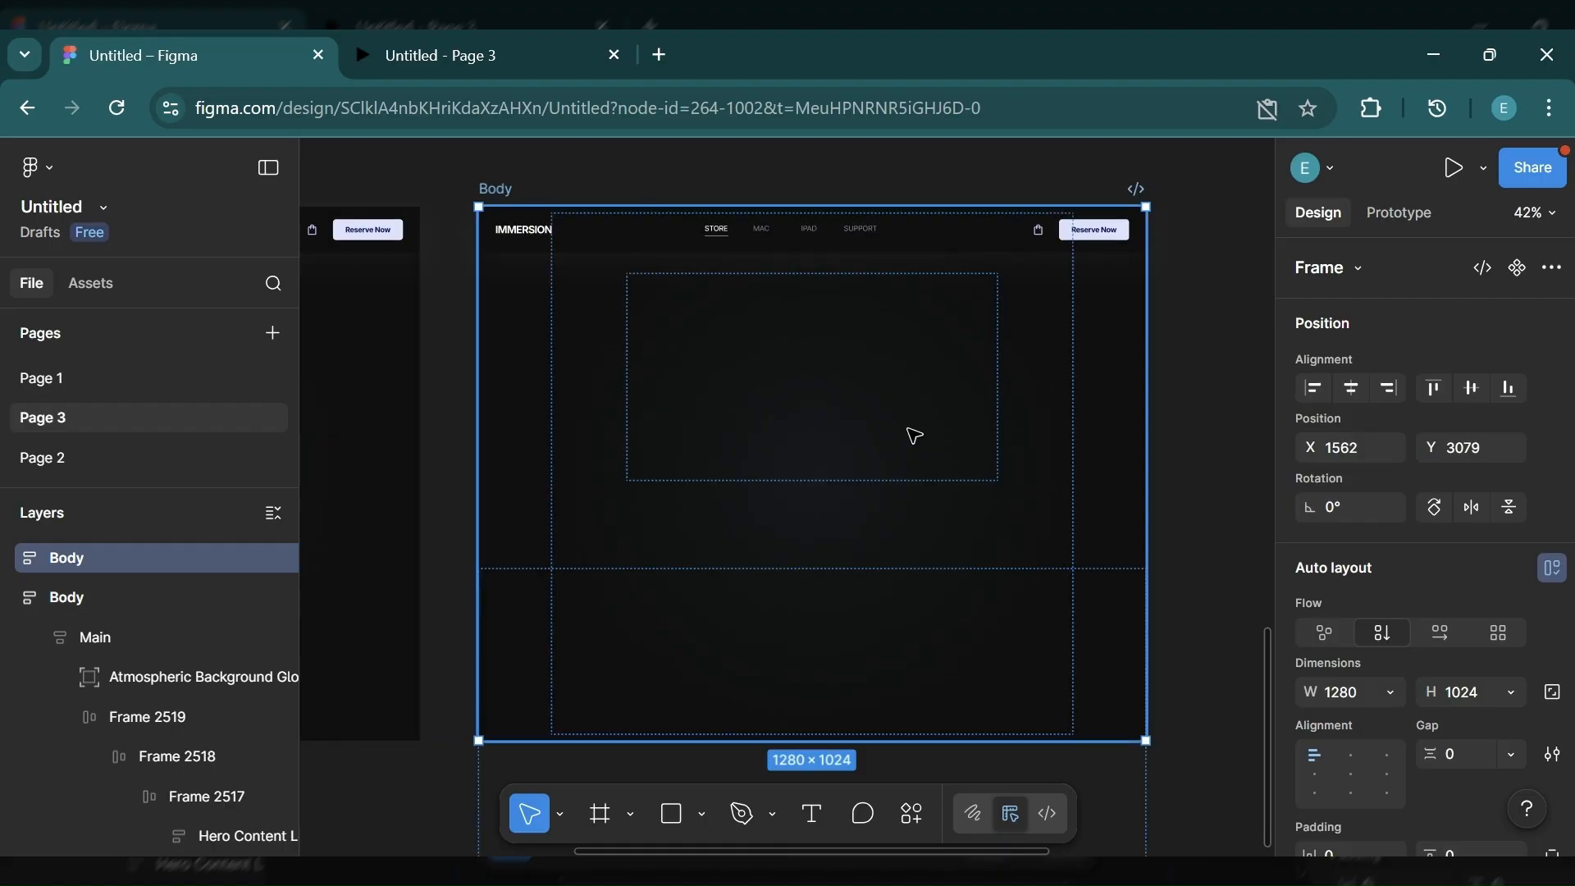
# Step: Set the opacity of the "Pure Sound." heading container in the copied Body frame to 100%
pyautogui.click(737, 387)
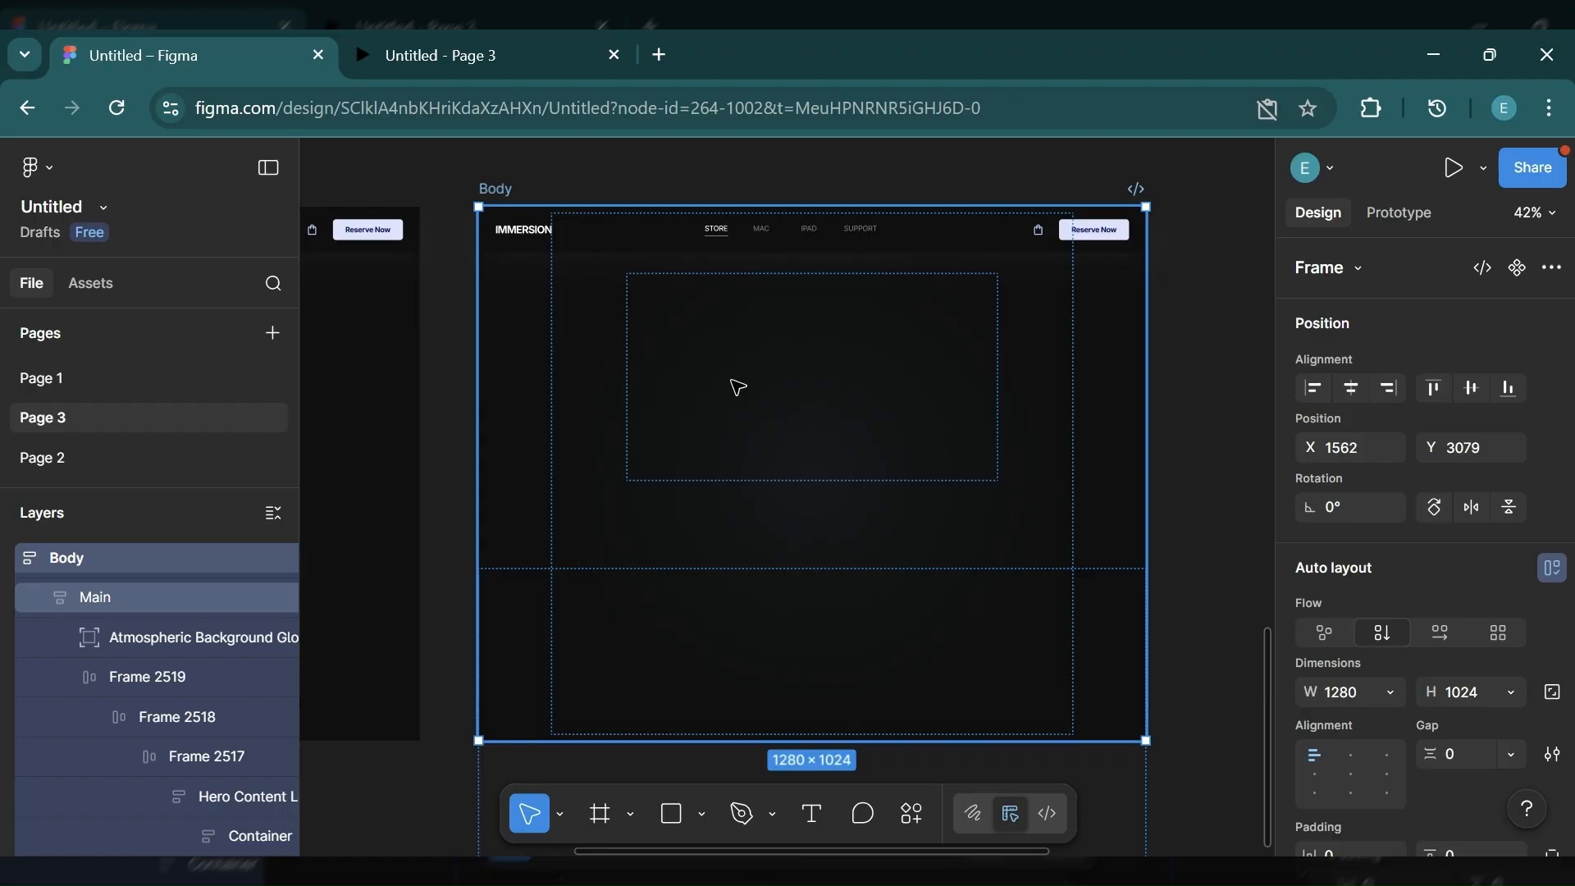
pyautogui.click(738, 387)
pyautogui.click(737, 387)
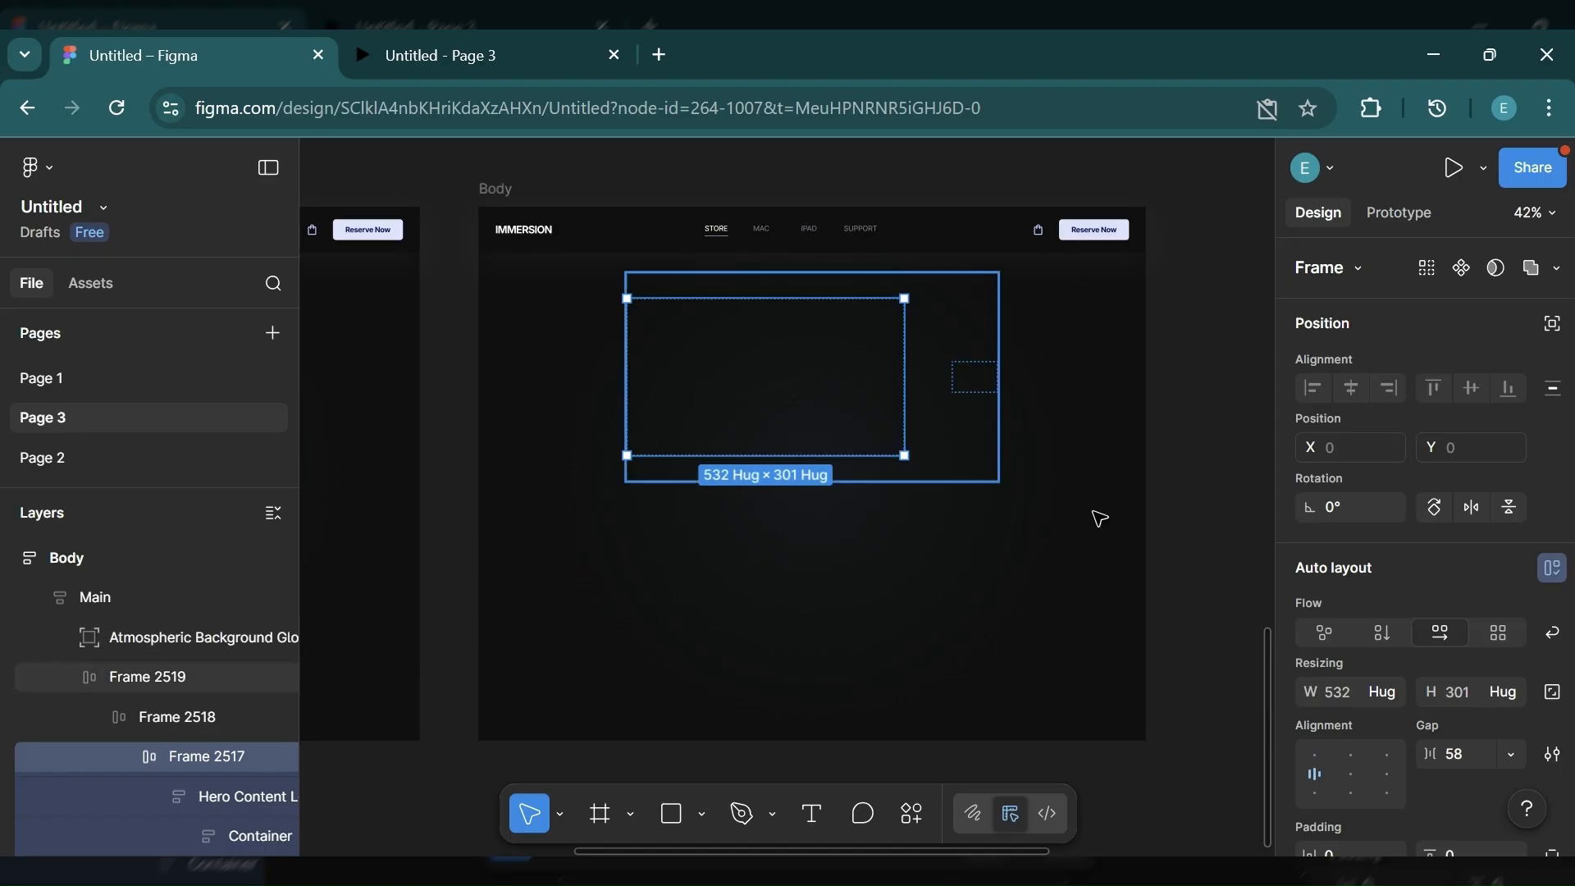
pyautogui.doubleClick(675, 343)
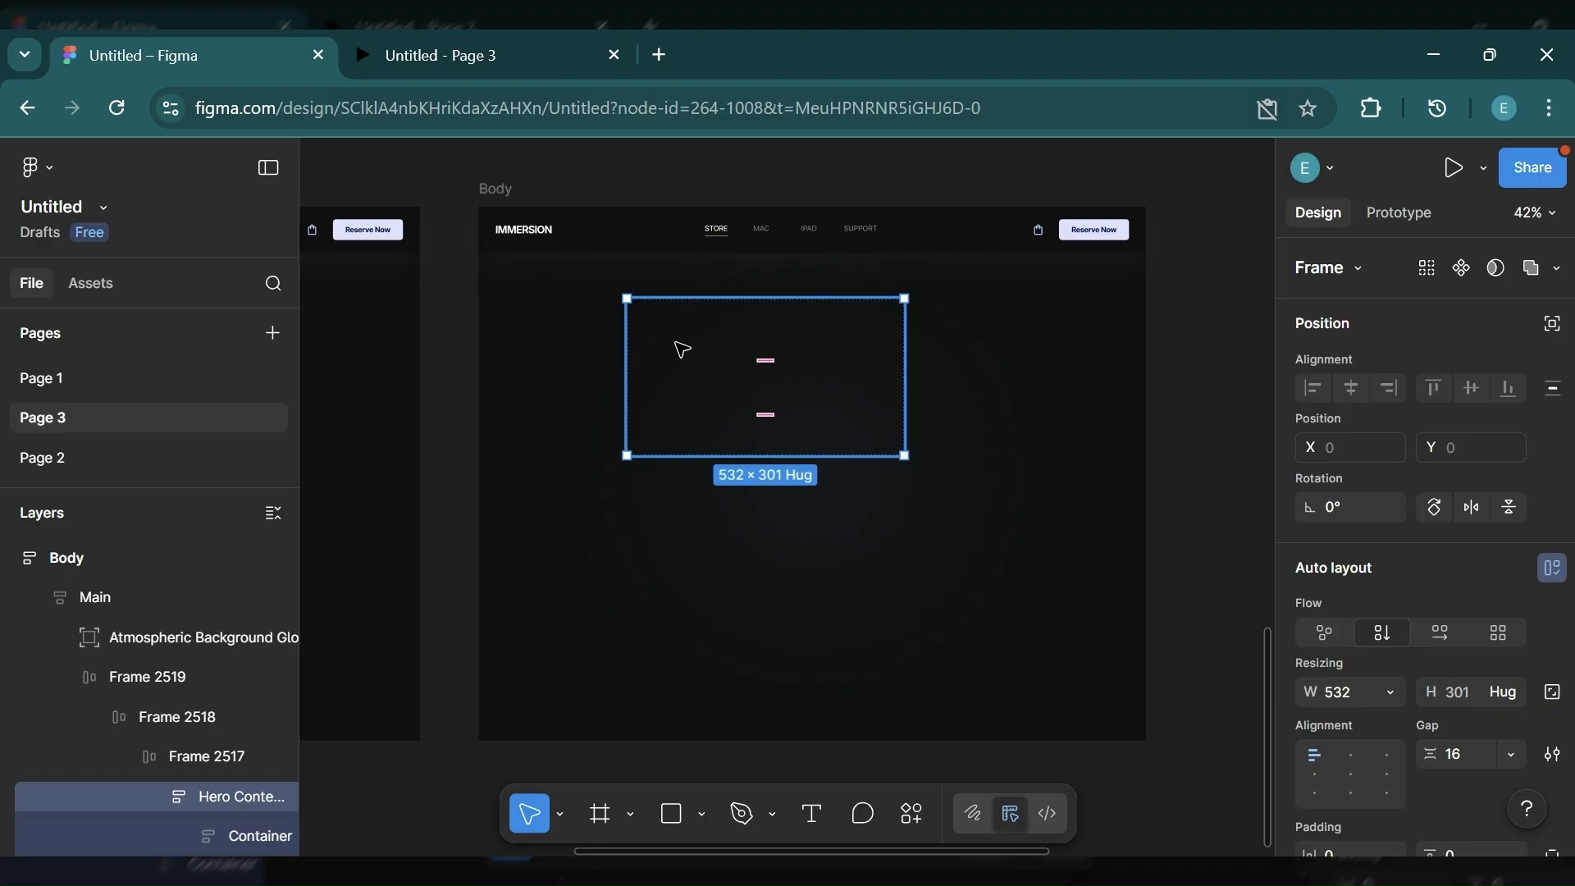
pyautogui.doubleClick(679, 351)
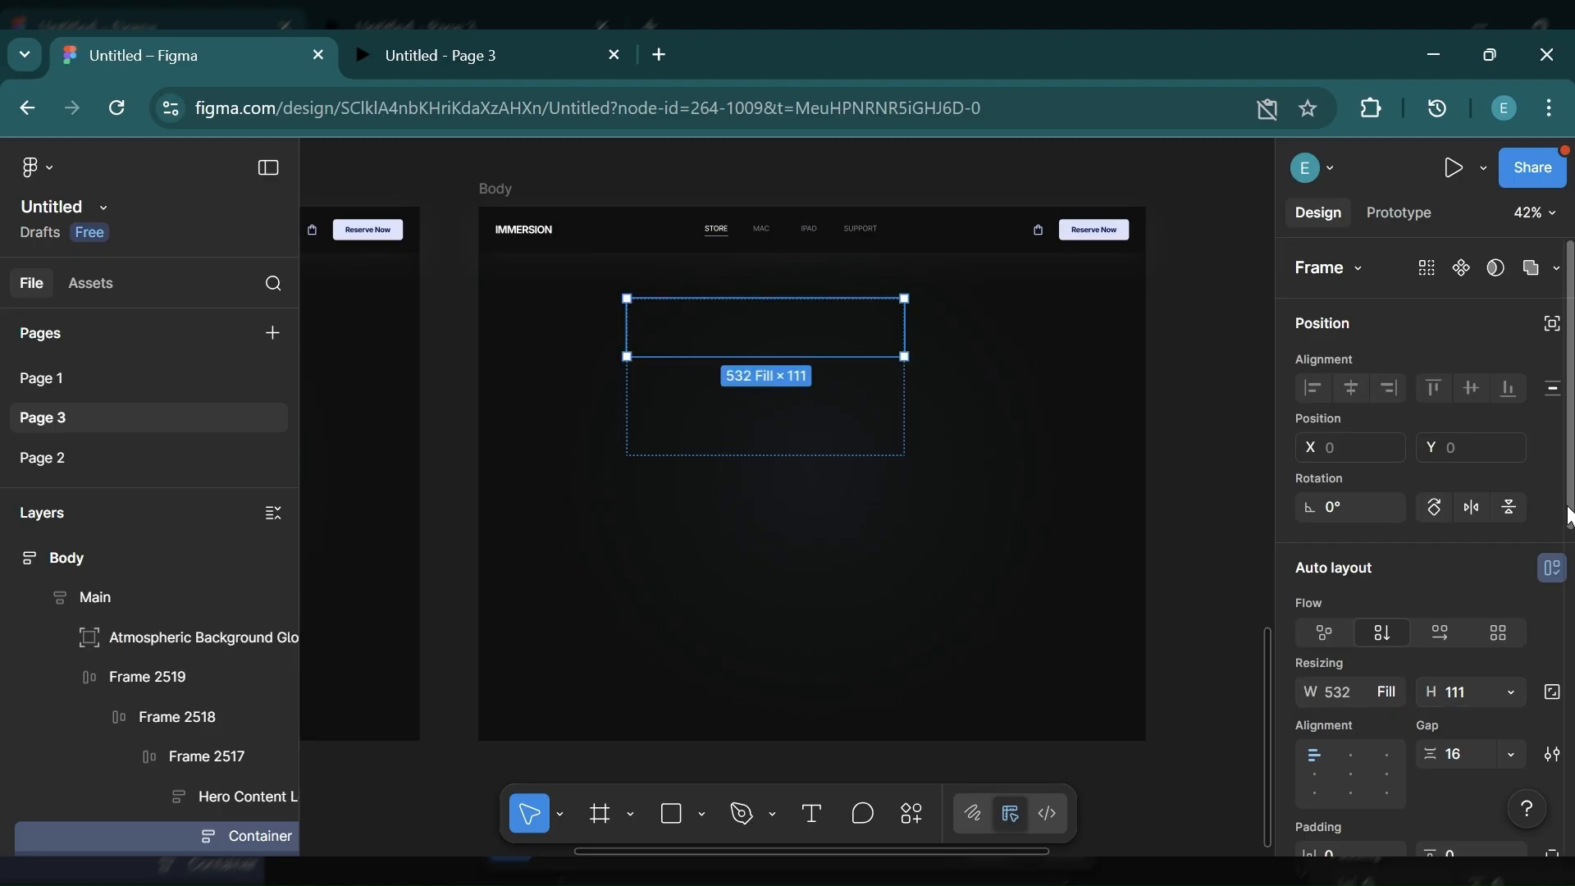
pyautogui.scroll(-3, 1558, 524)
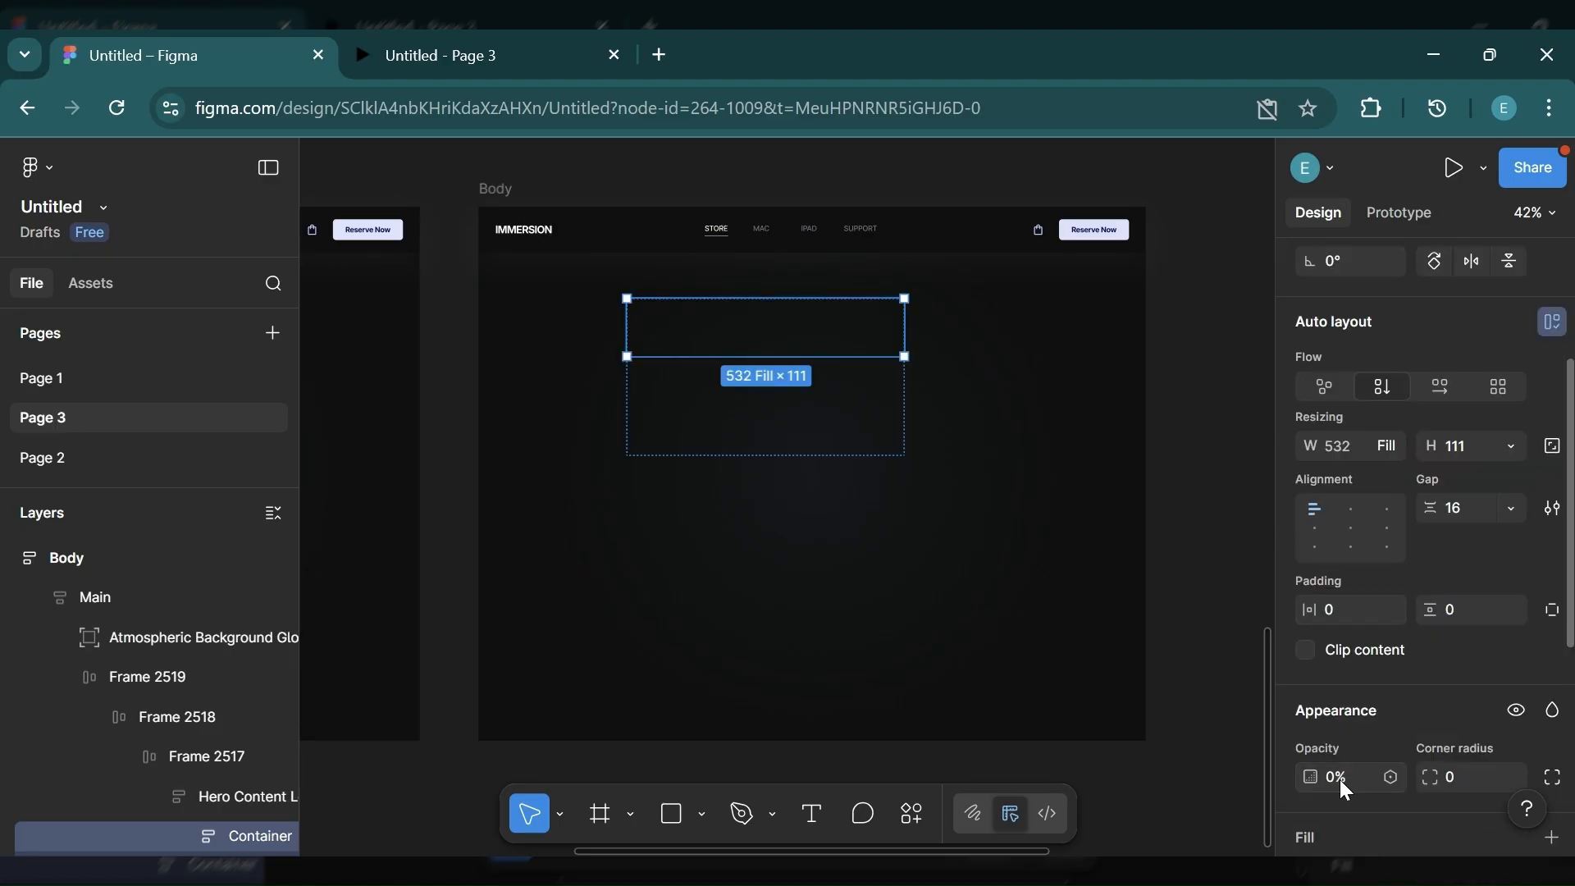
pyautogui.click(1342, 780)
pyautogui.press('Return')
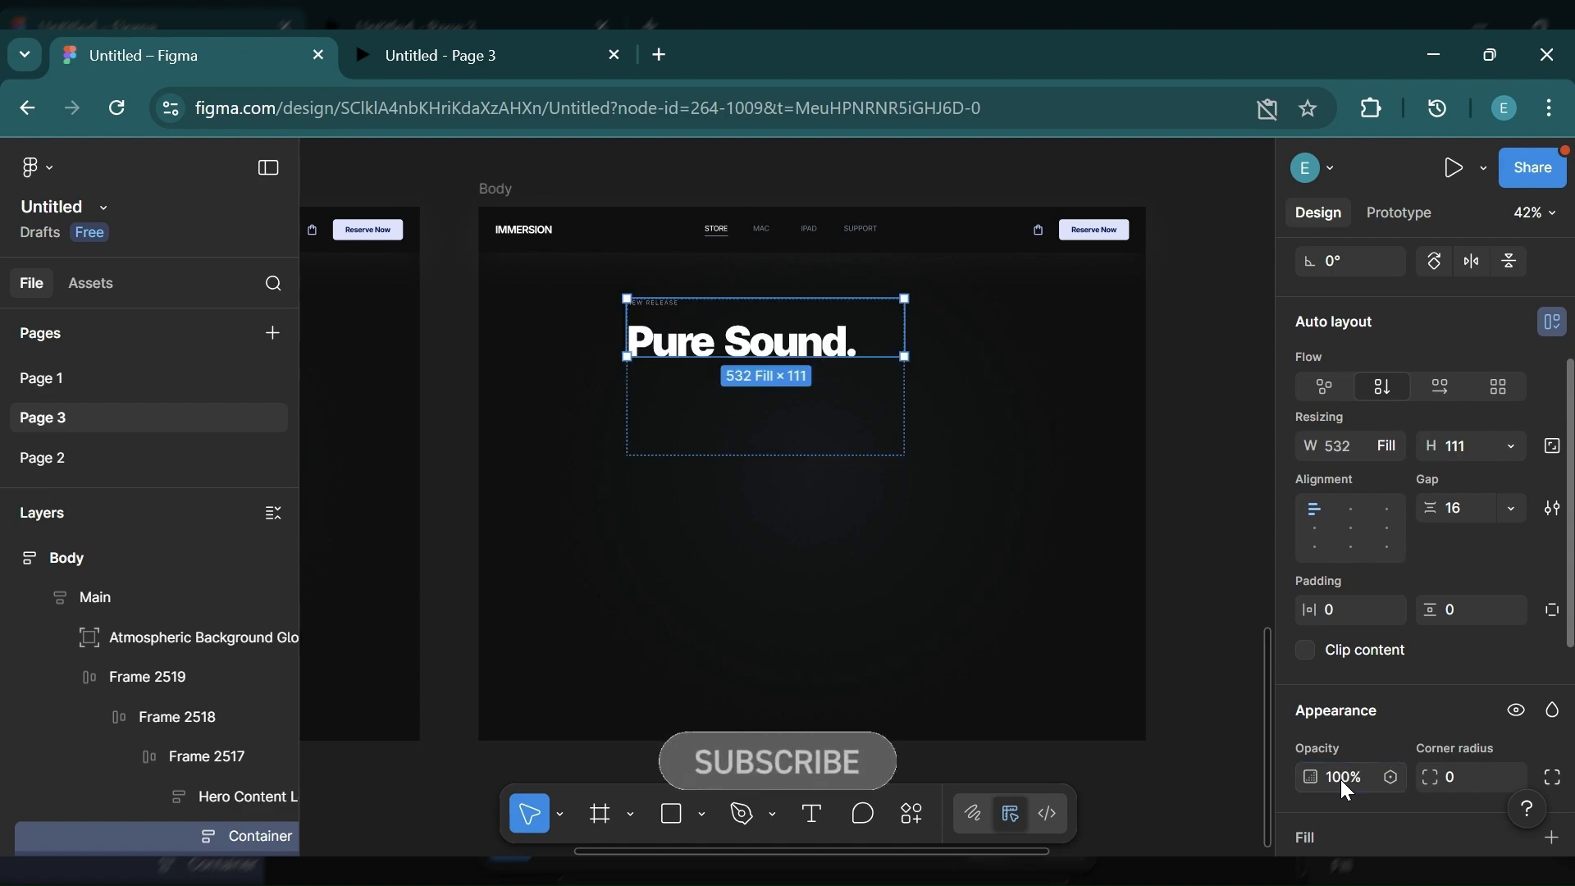
# Step: Set the opacity of the description text container and the Pre-Order/Learn More button container in the copied Body frame to 100%
pyautogui.click(735, 395)
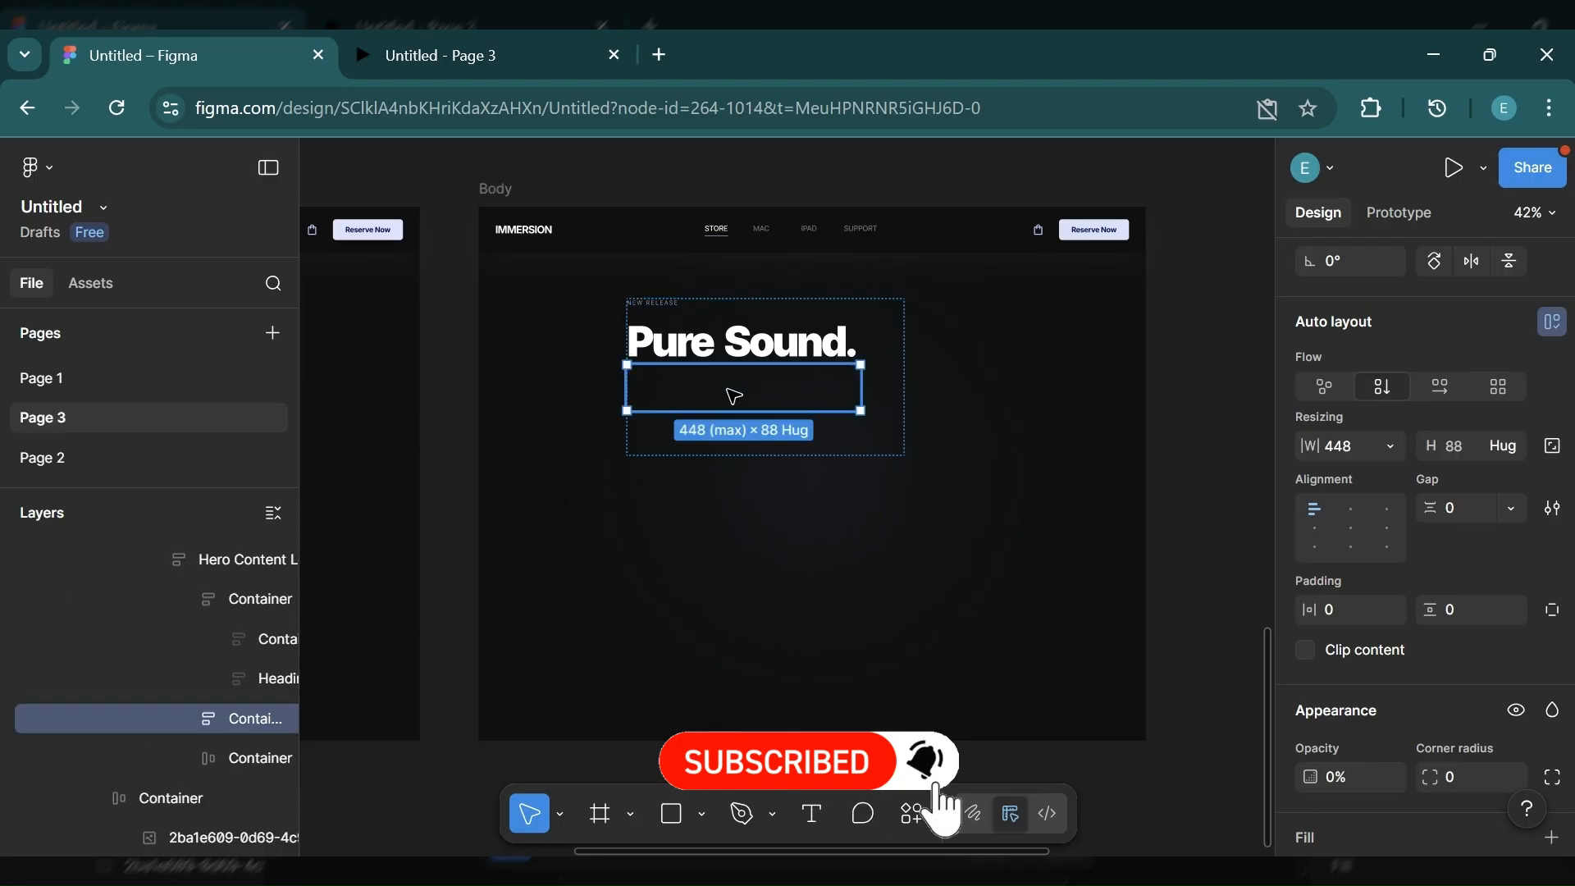
pyautogui.click(1352, 785)
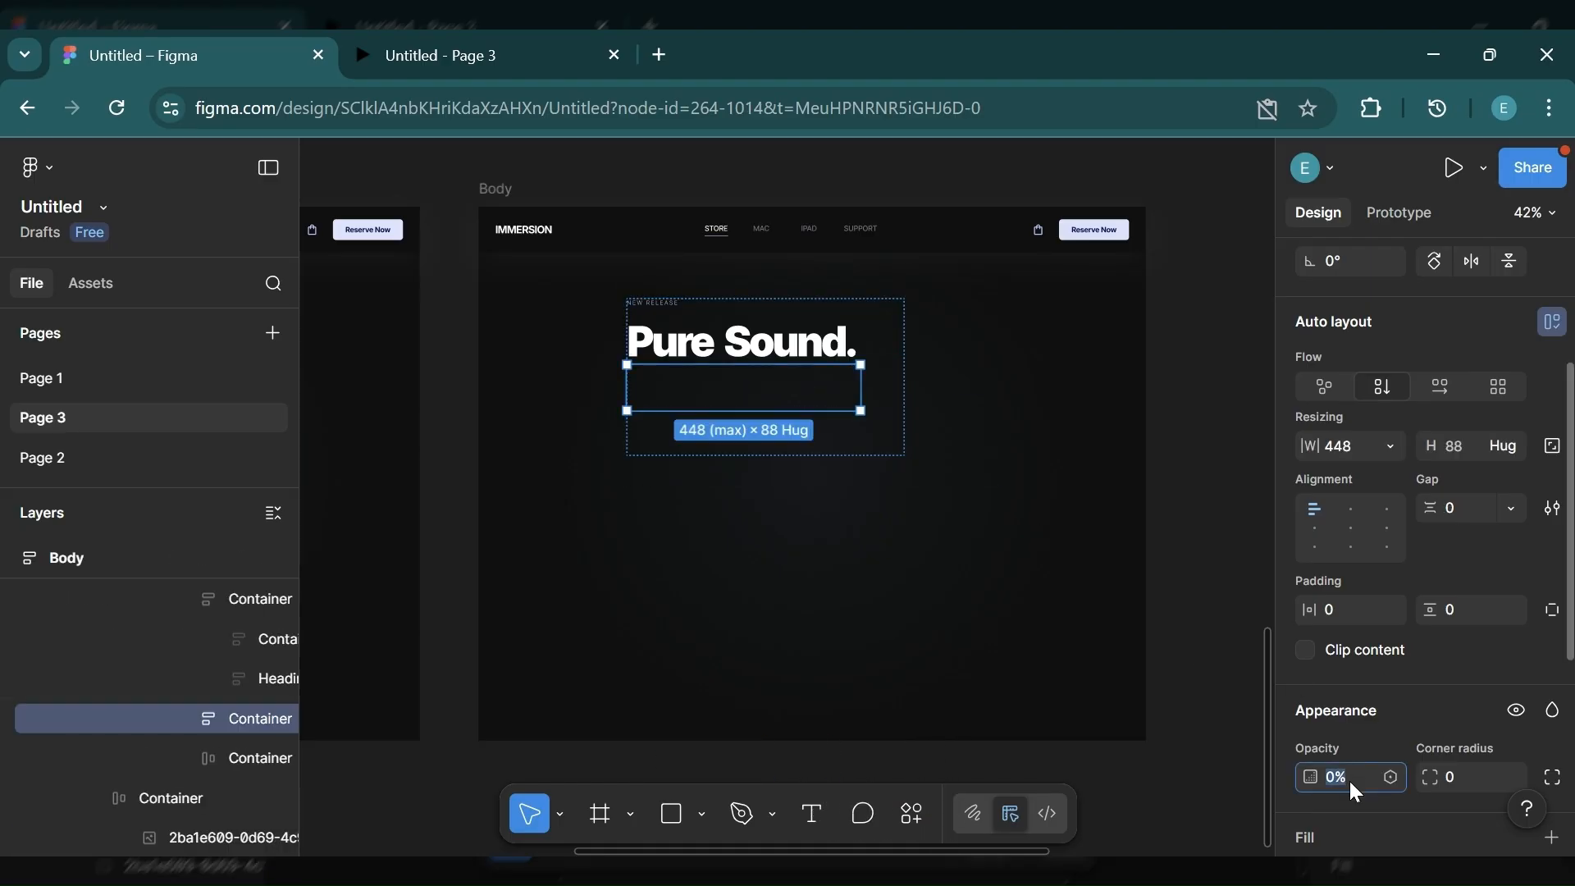
pyautogui.press('Return')
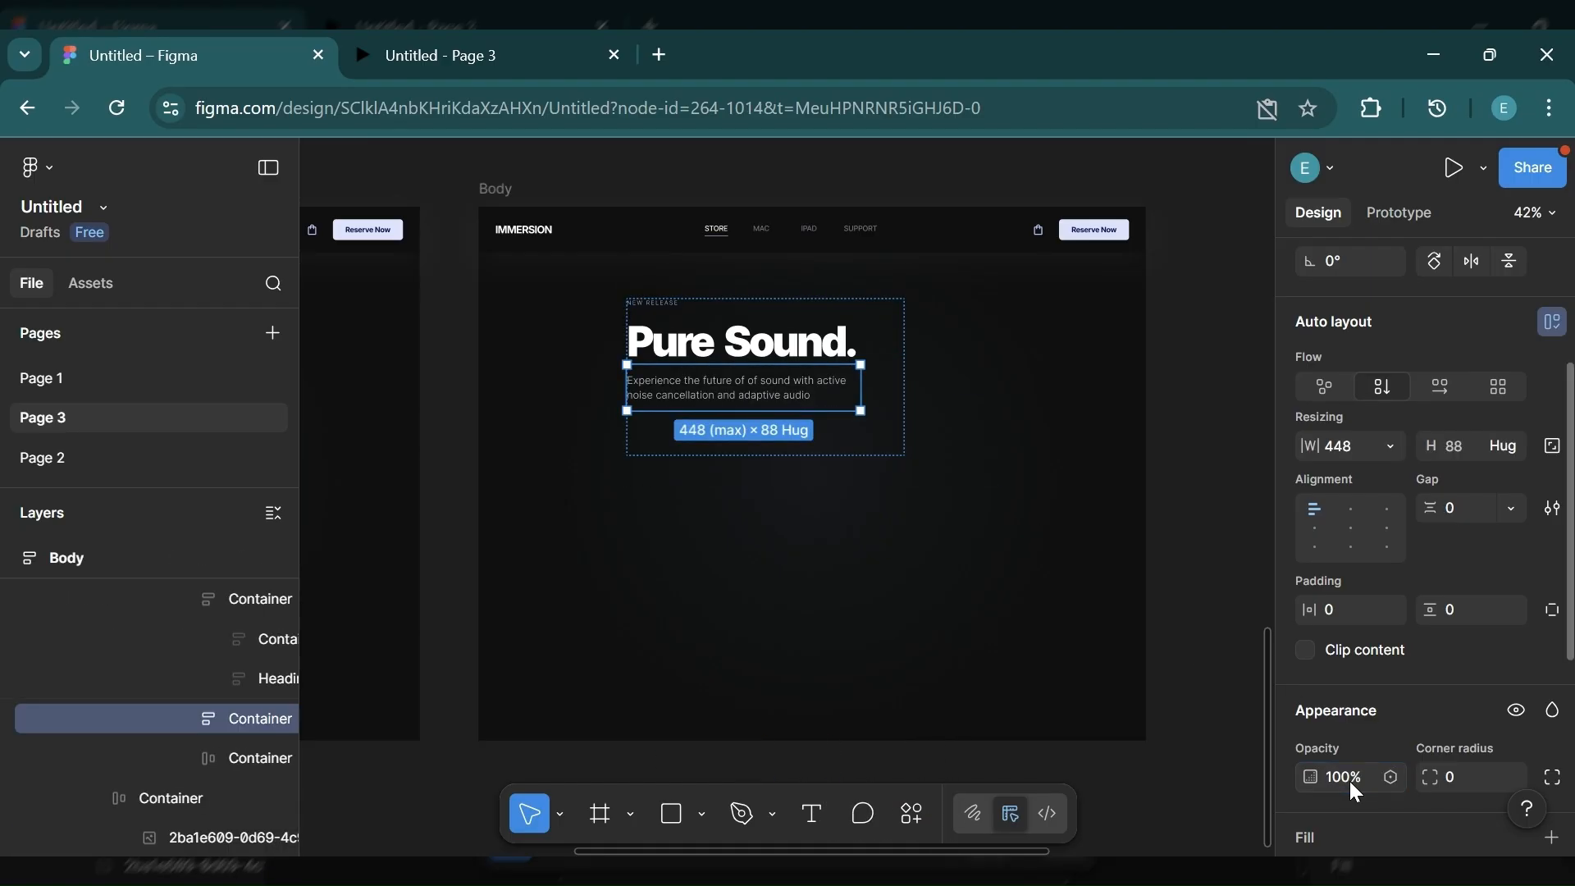
pyautogui.click(670, 442)
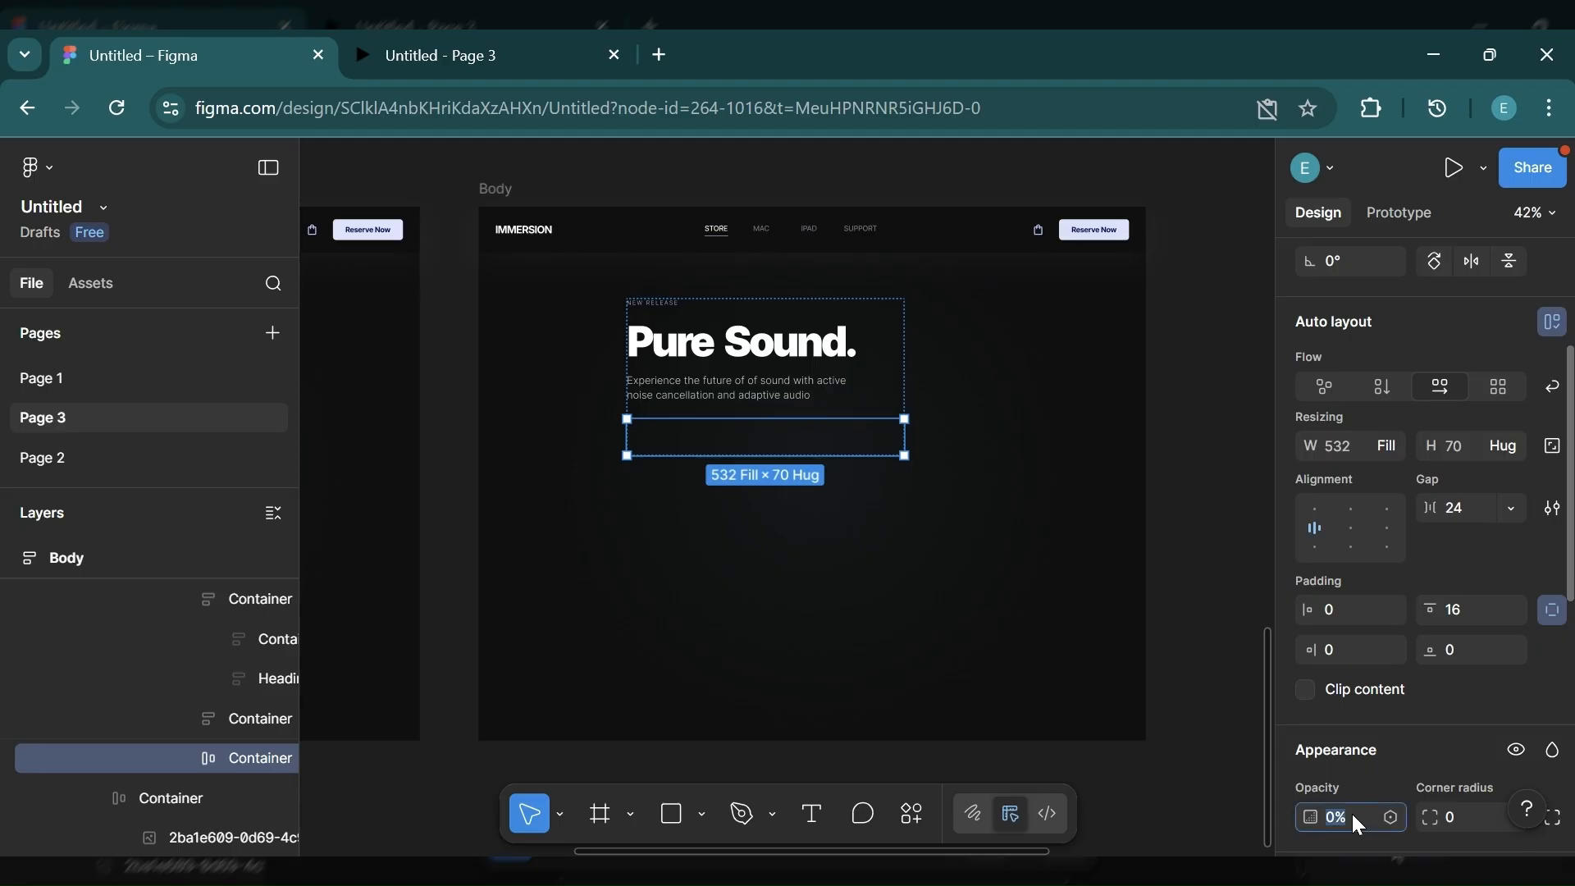
pyautogui.press('Return')
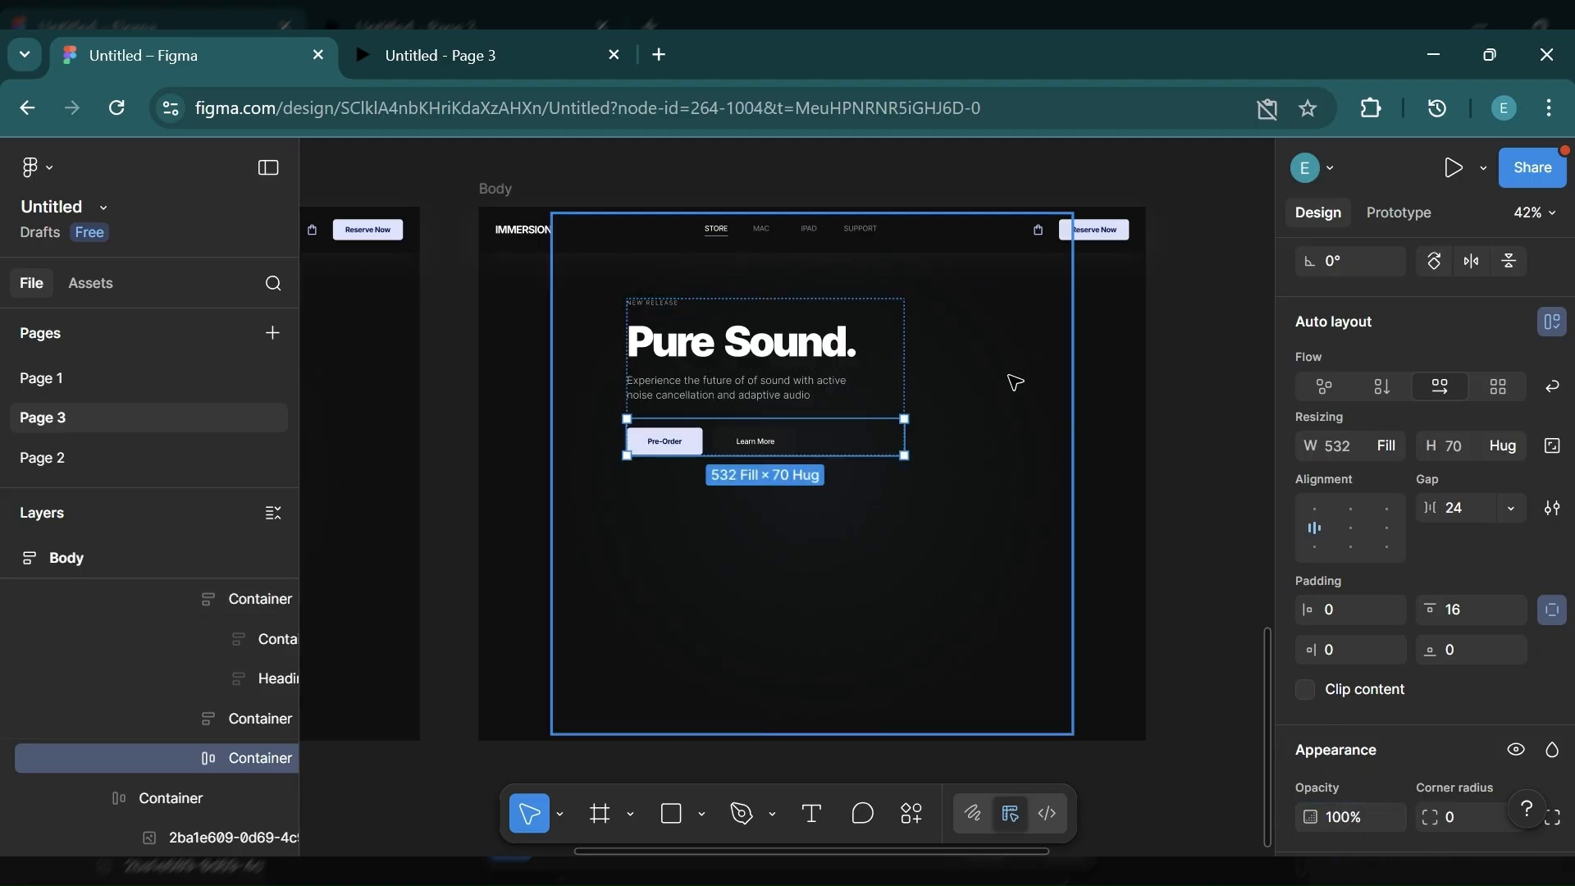
# Step: Set the hidden headphones image's opacity to 100% in the copied Body frame and enlarge it to 495 × 495
pyautogui.click(969, 382)
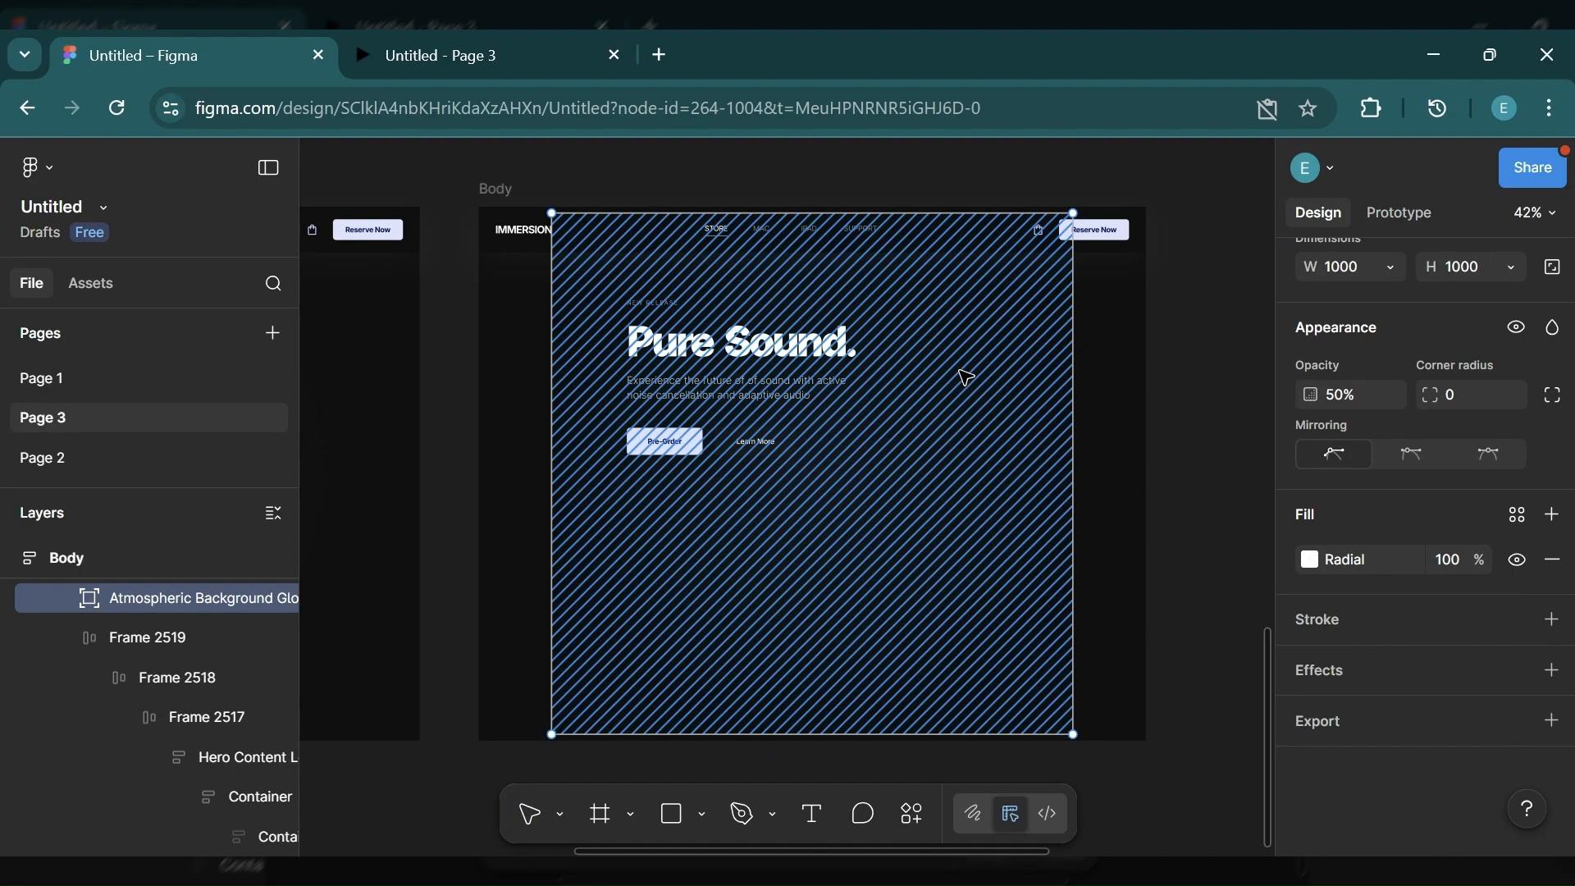
pyautogui.press('Tab')
pyautogui.click(932, 361)
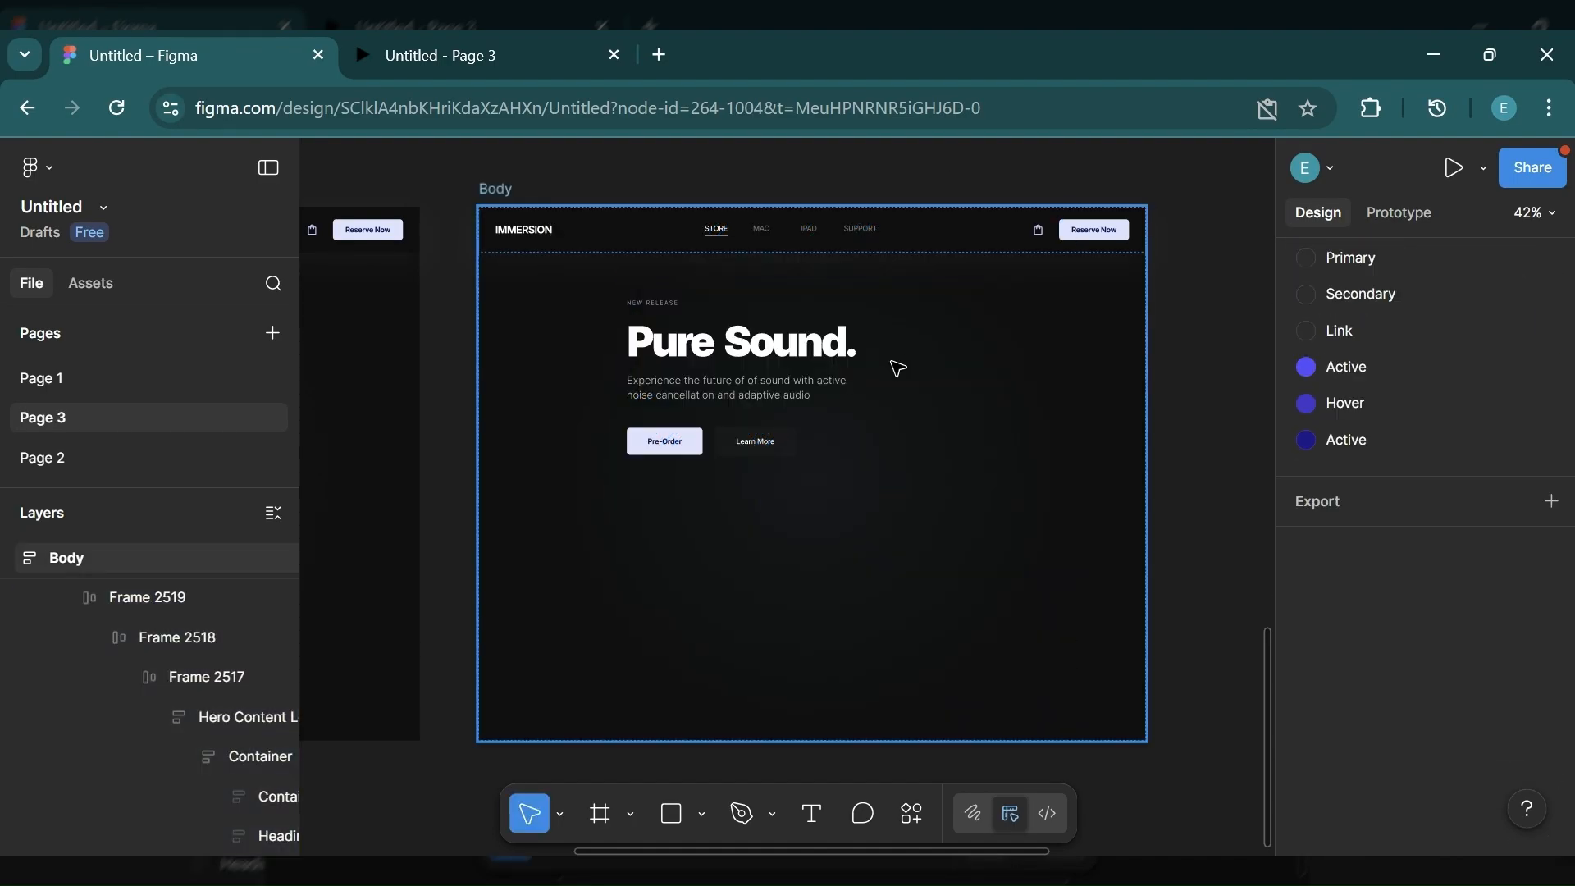
pyautogui.click(897, 370)
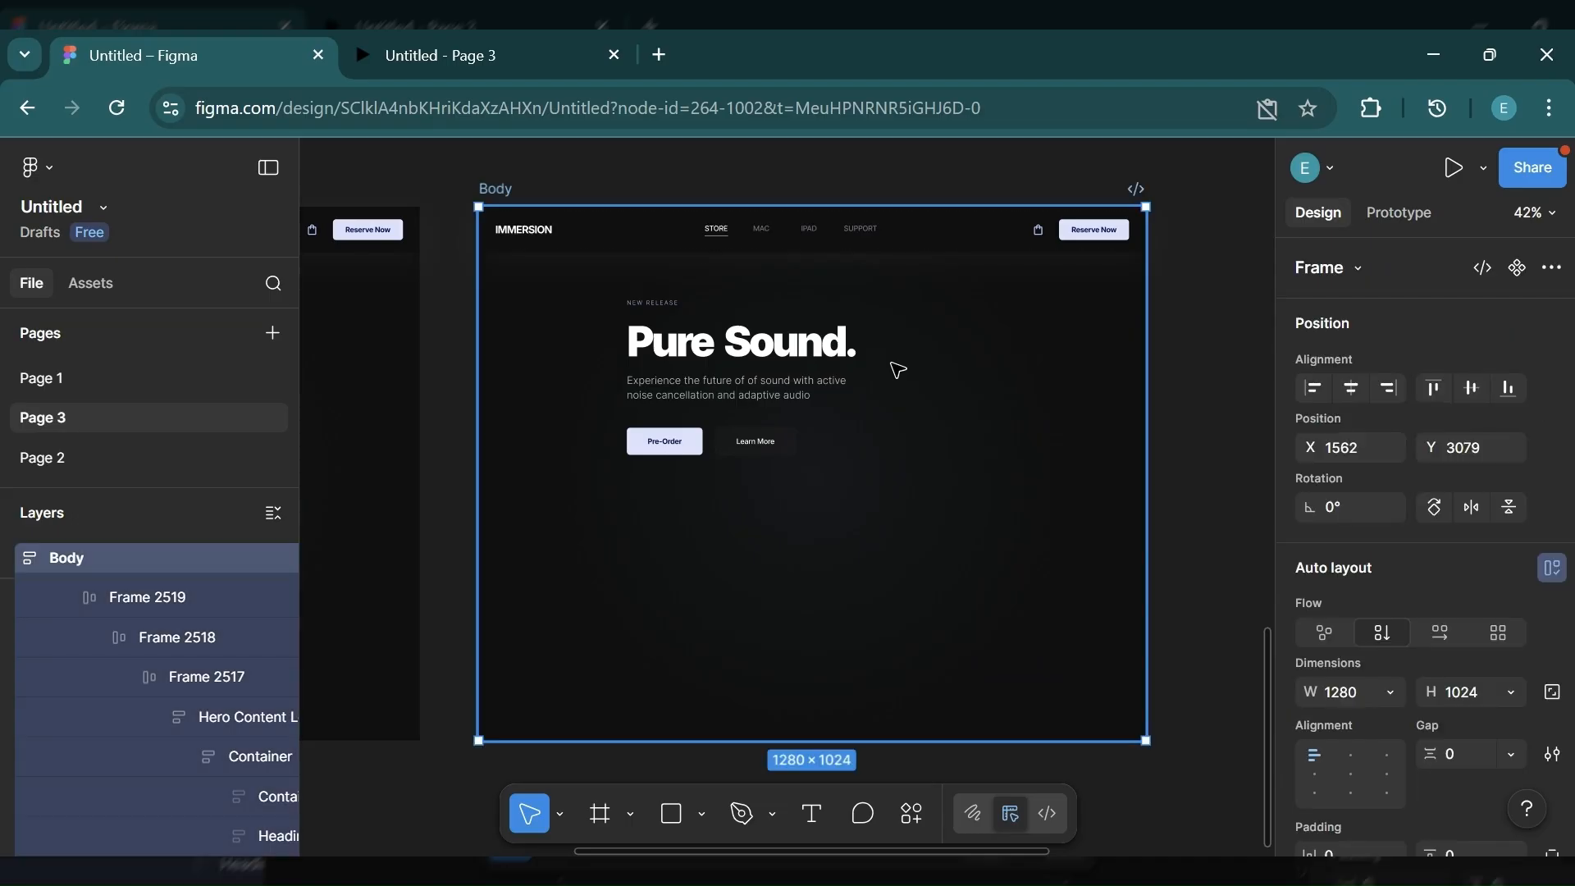
pyautogui.click(892, 363)
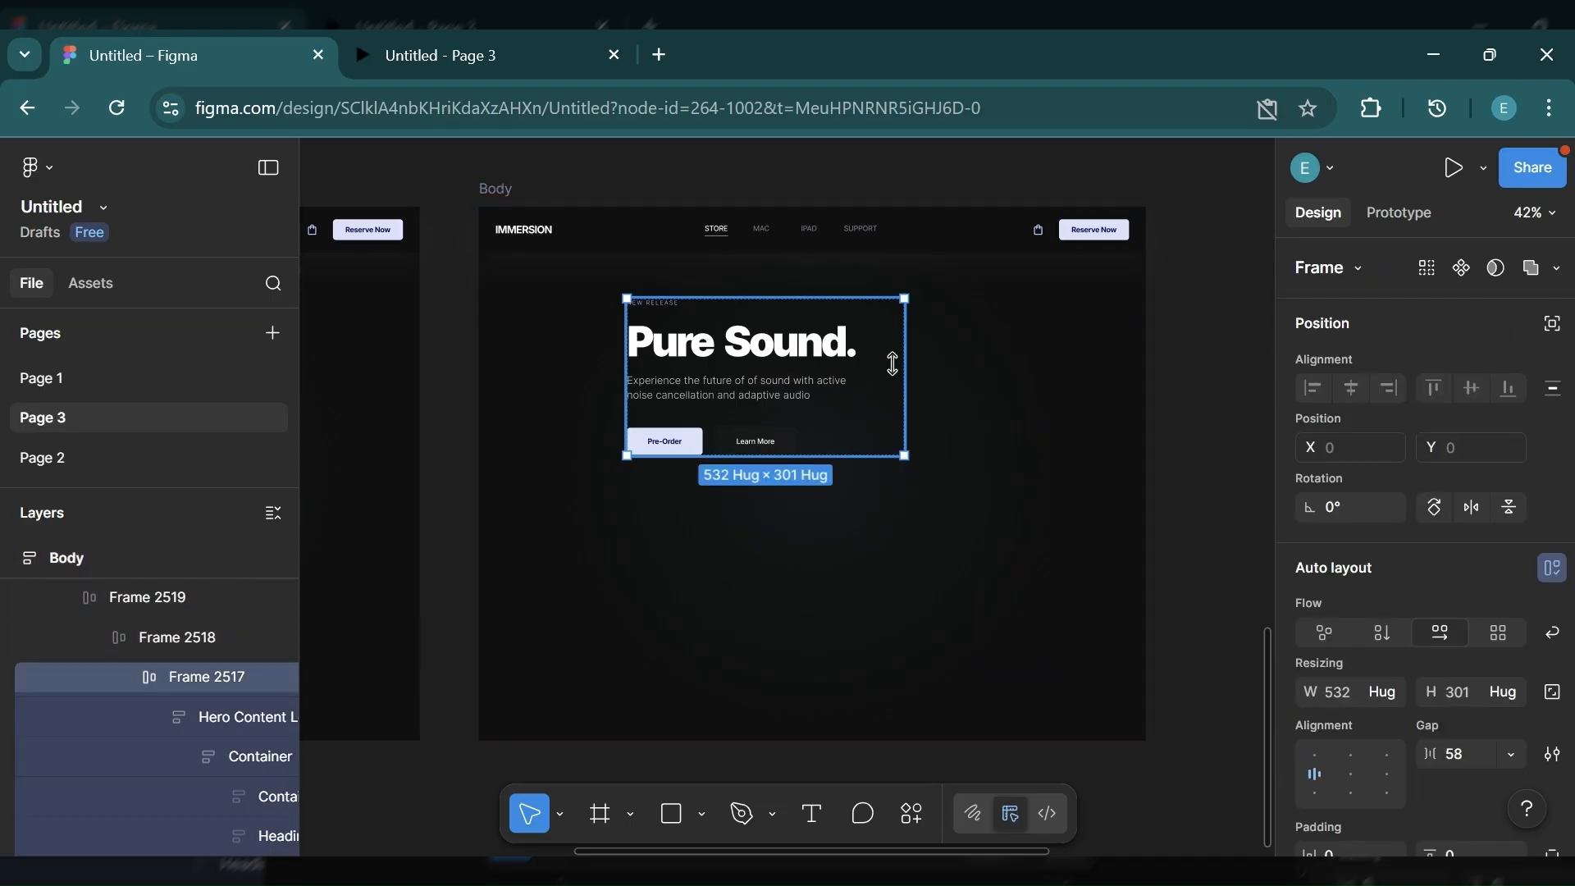
pyautogui.doubleClick(889, 361)
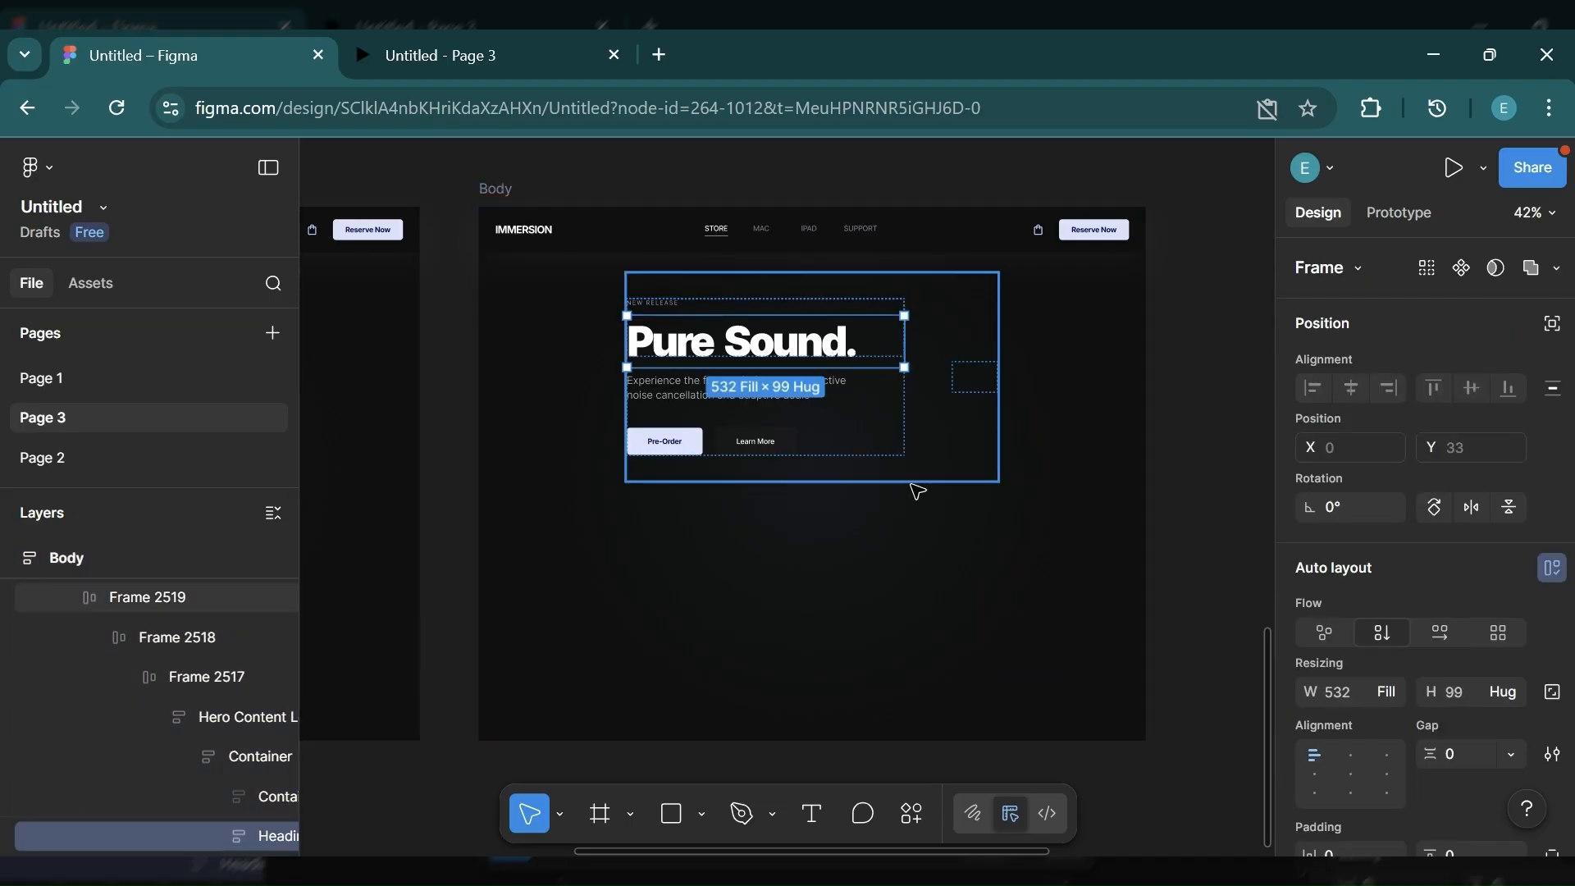
pyautogui.click(981, 449)
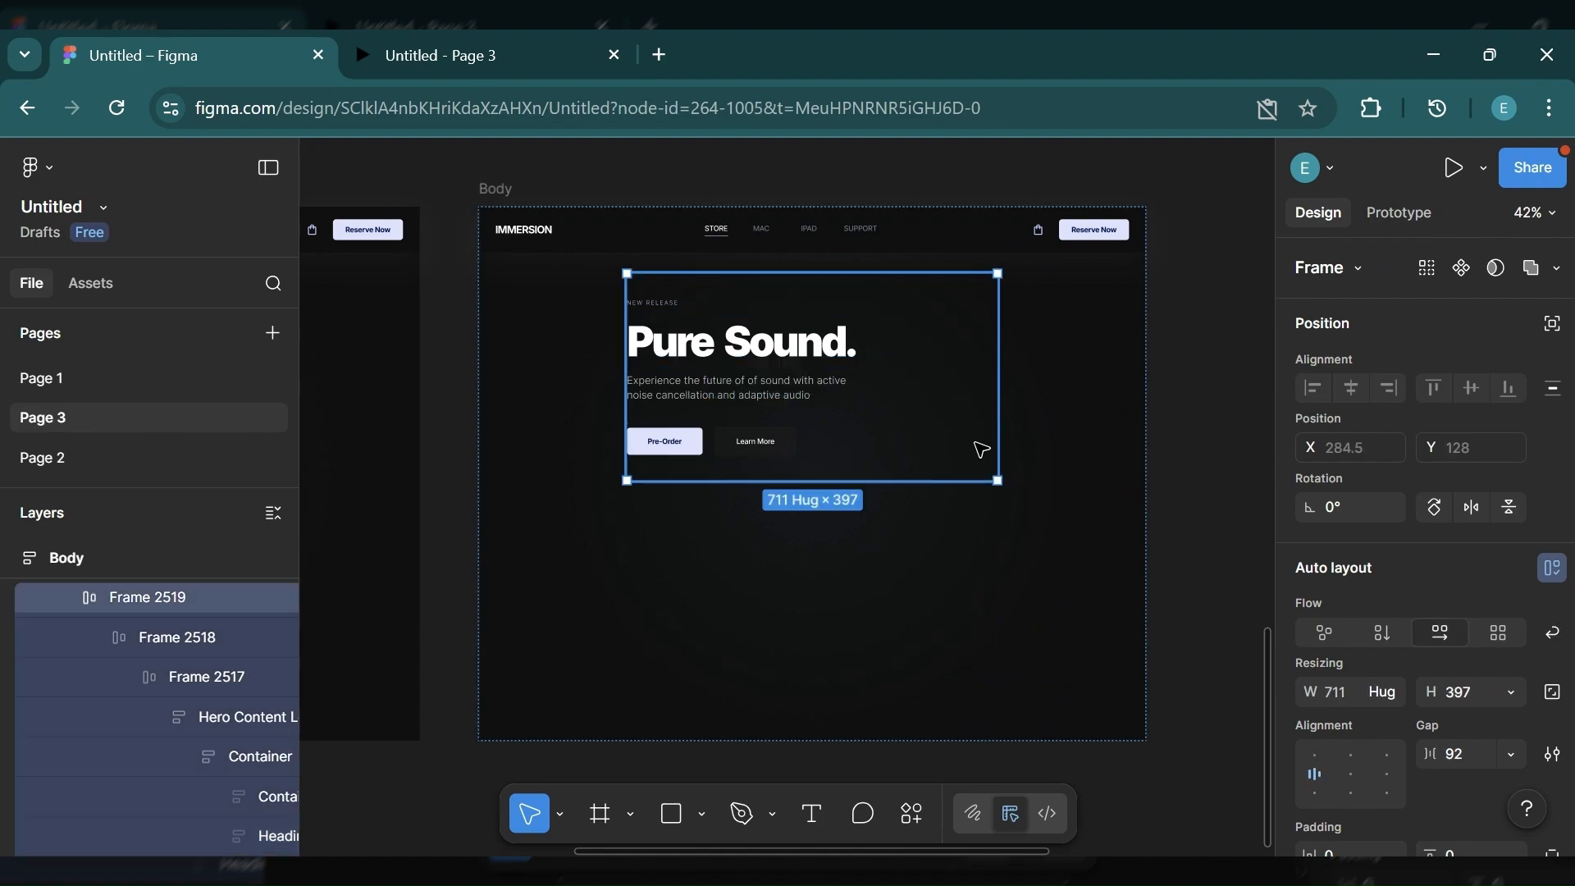
pyautogui.click(976, 394)
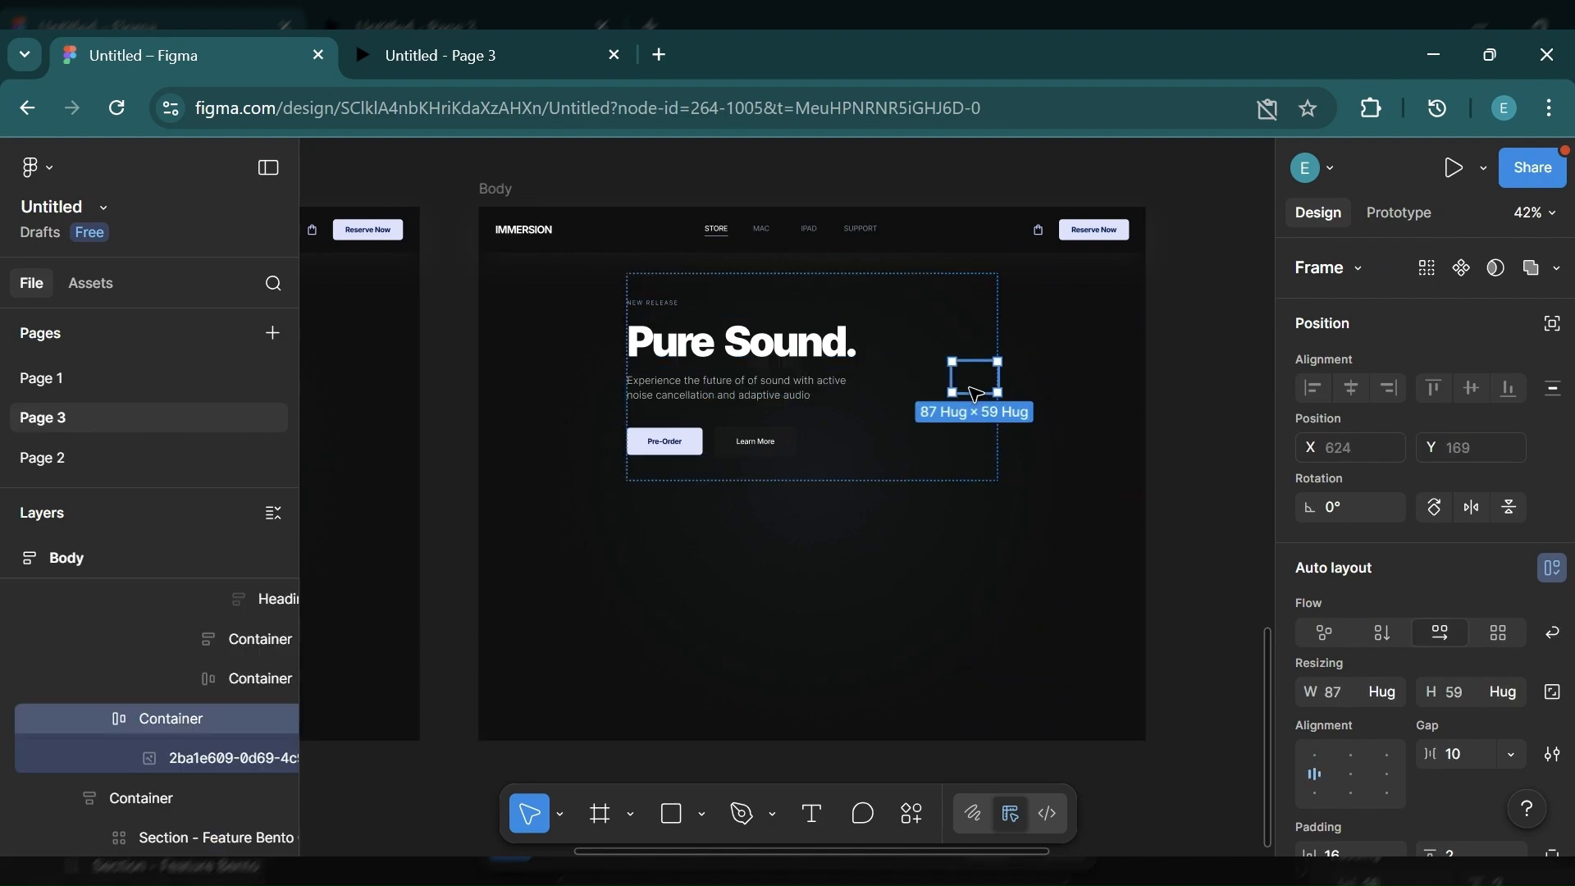
pyautogui.click(180, 764)
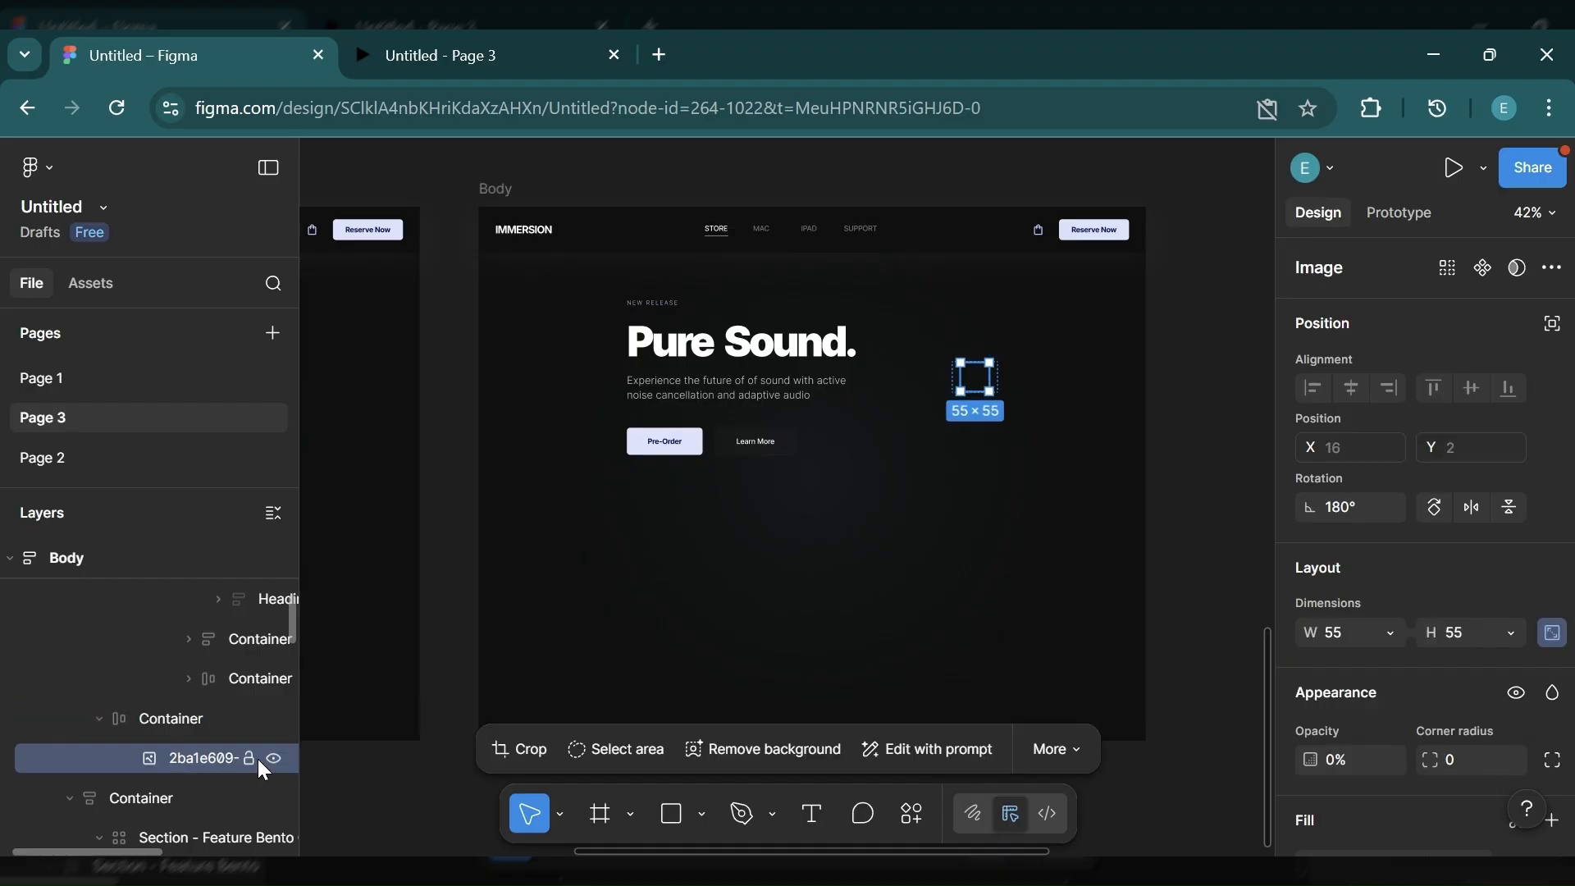
pyautogui.click(1355, 751)
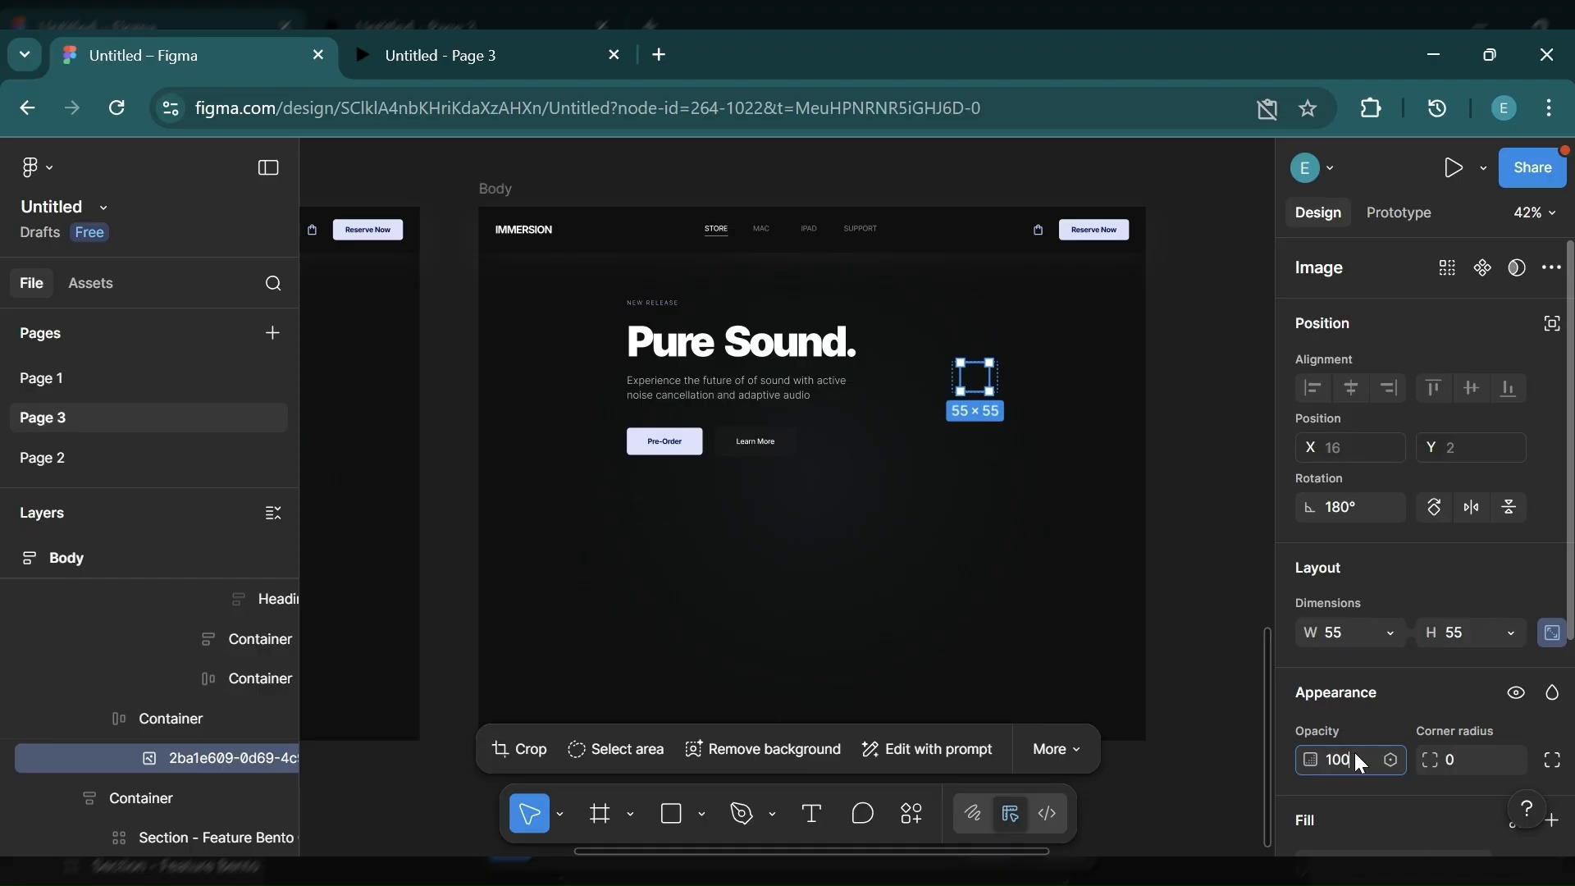
pyautogui.press('Return')
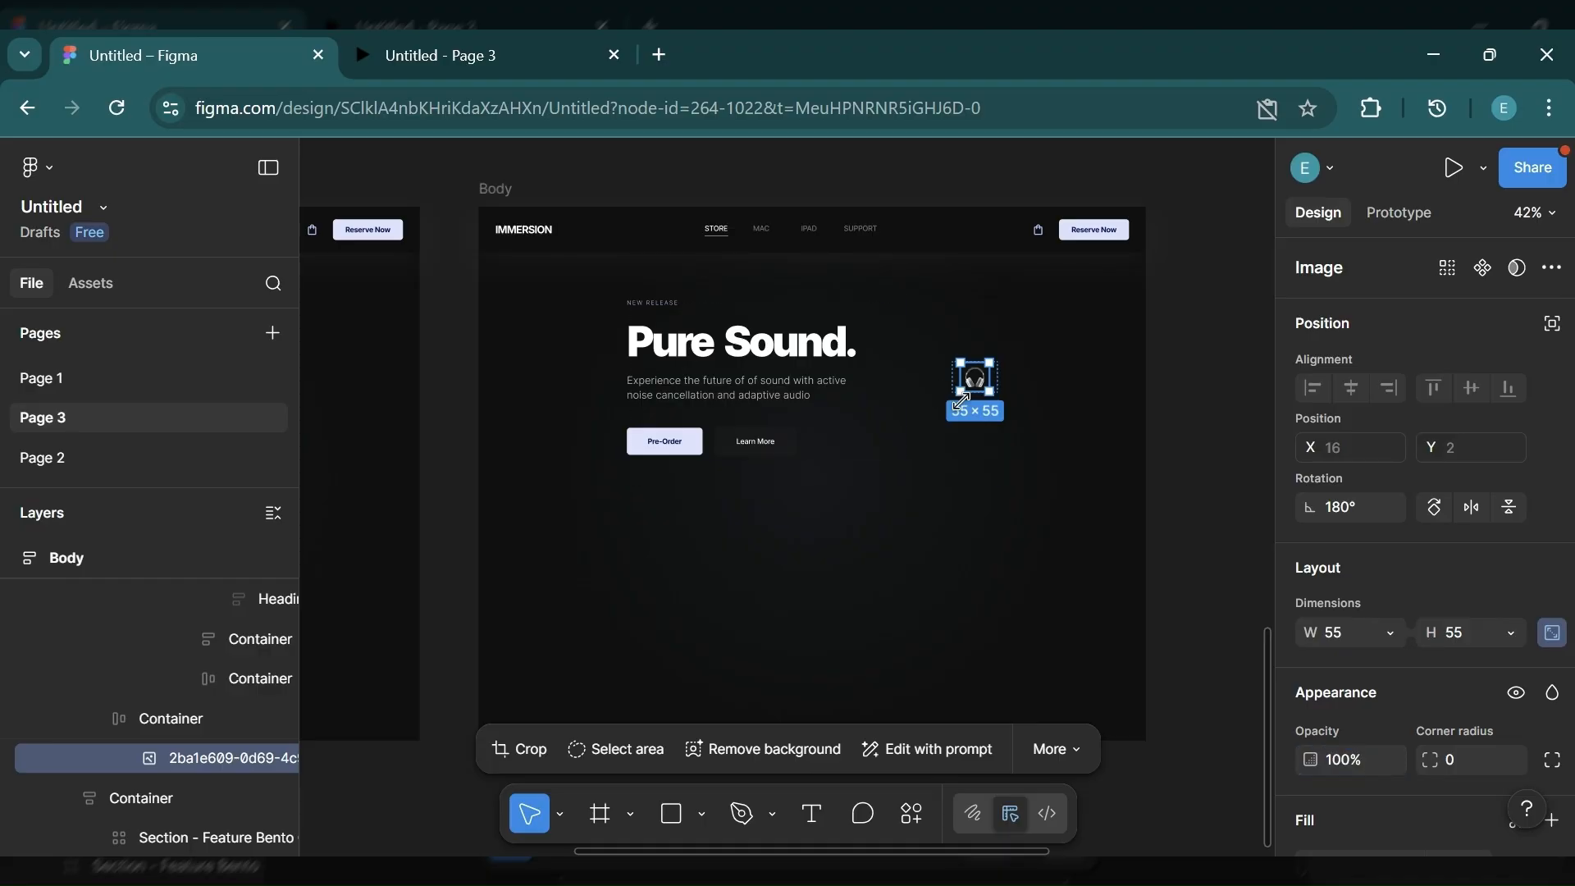
pyautogui.moveTo(942, 408); pyautogui.dragTo(869, 506)
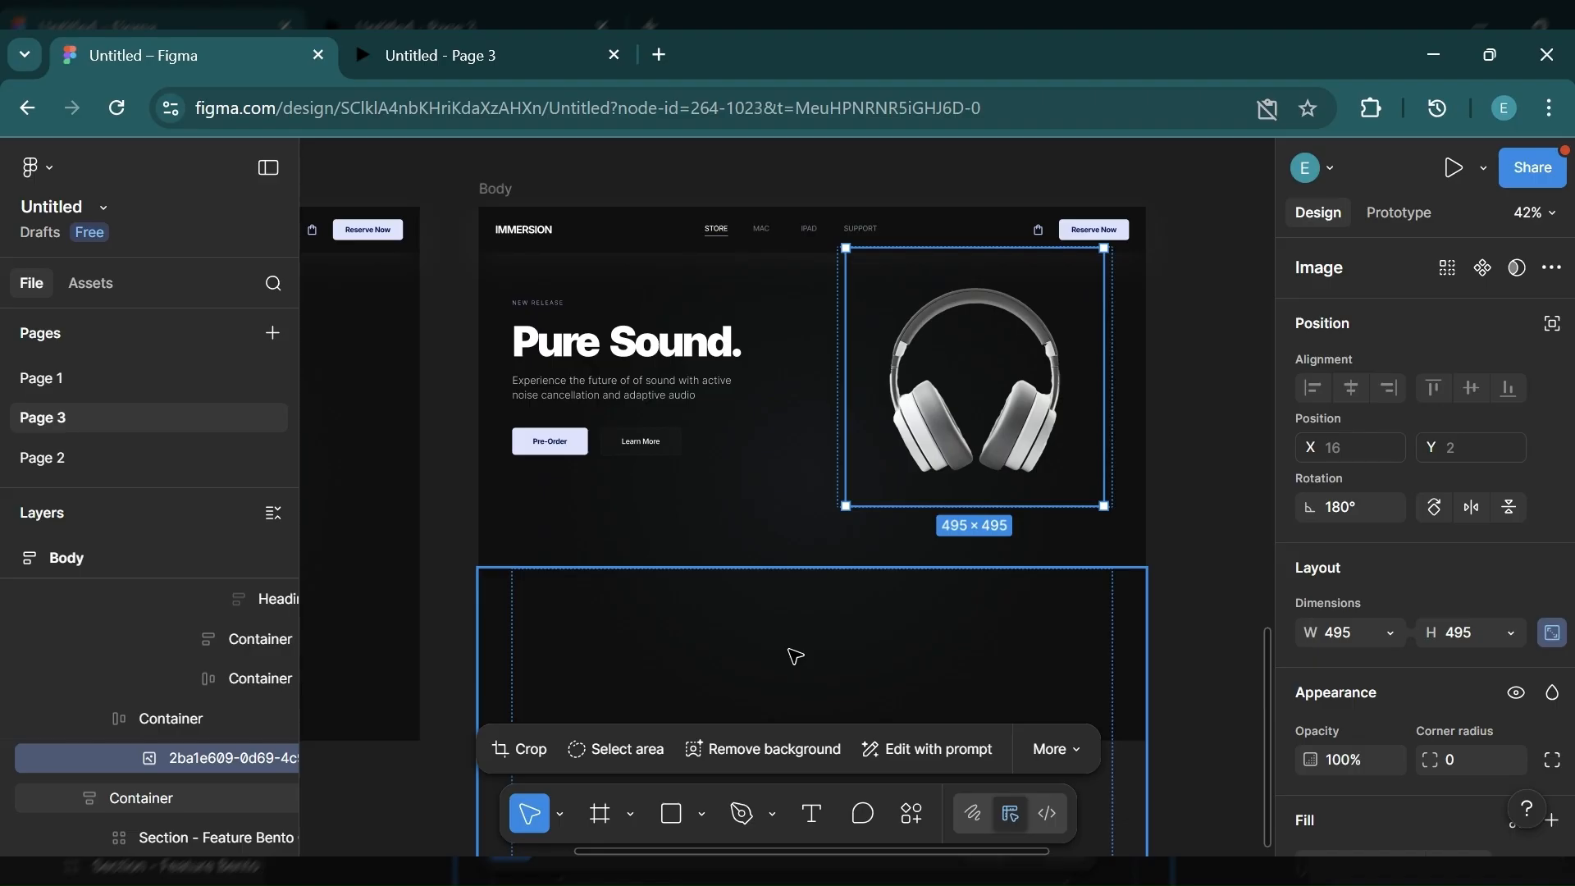
# Step: Set the opacity of the container holding the Spatial Audio and 20 Hours feature cards in the copied frame to 100%
pyautogui.click(794, 656)
pyautogui.scroll(-5, 1359, 663)
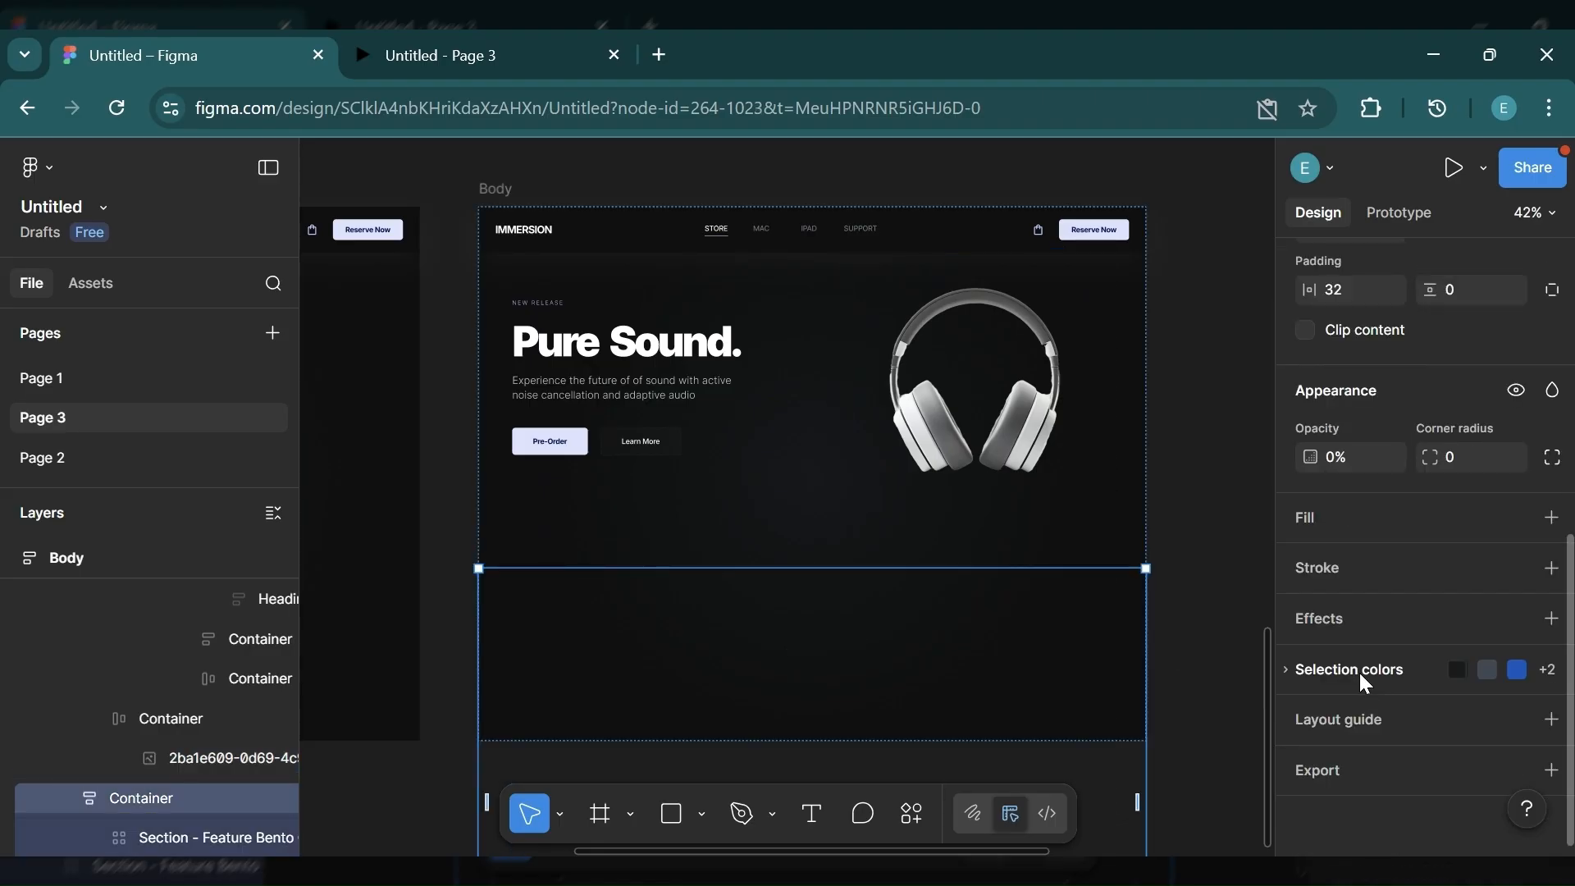
pyautogui.click(1356, 453)
pyautogui.write('100')
pyautogui.press('Return')
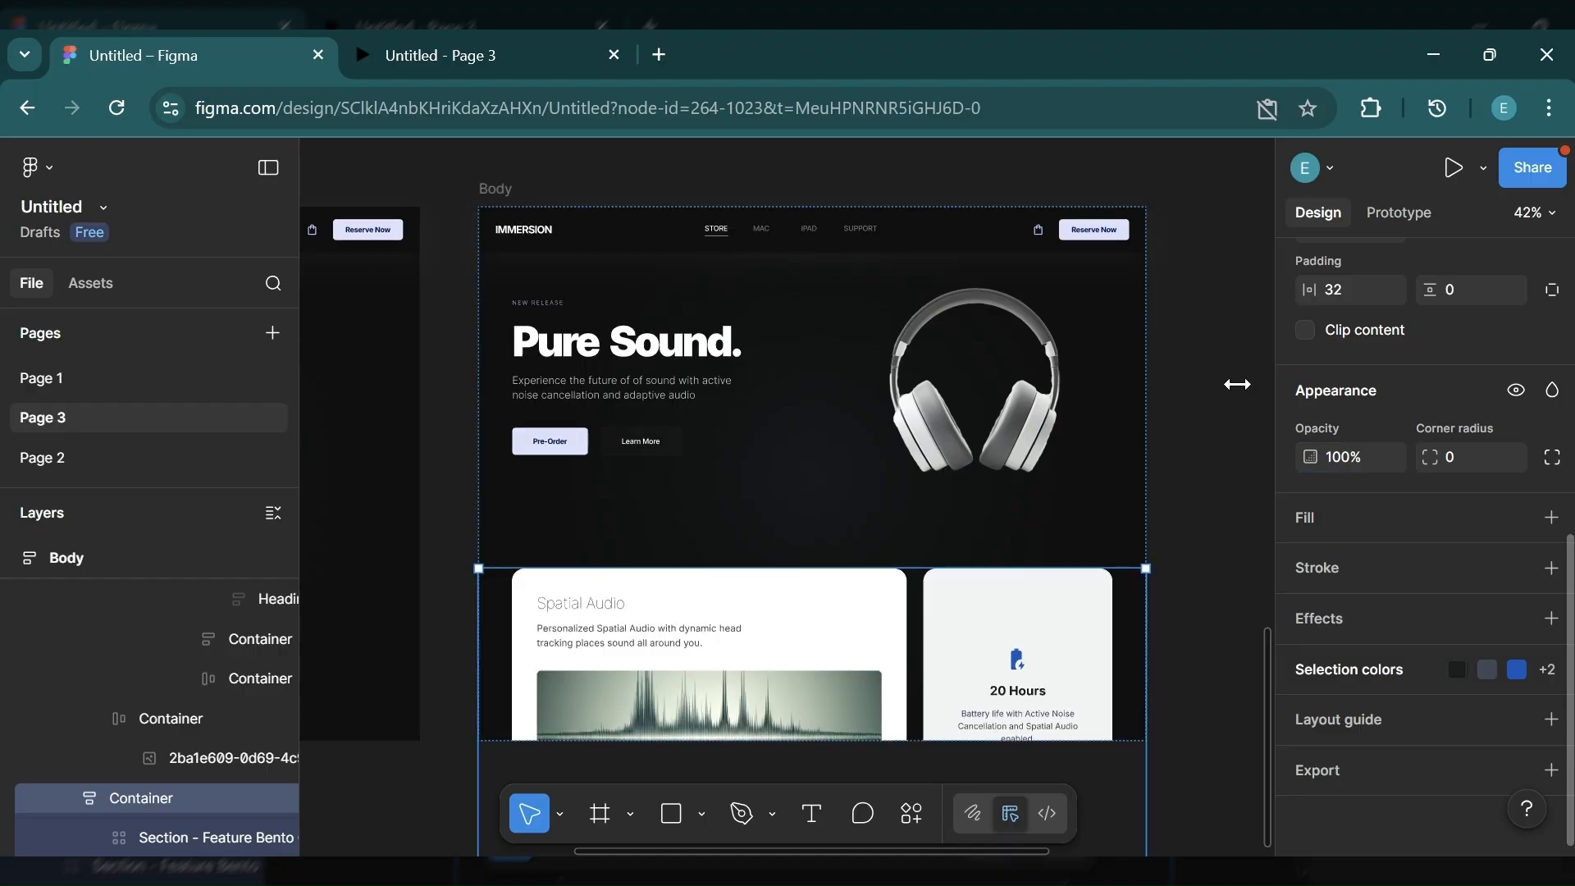
pyautogui.click(1218, 271)
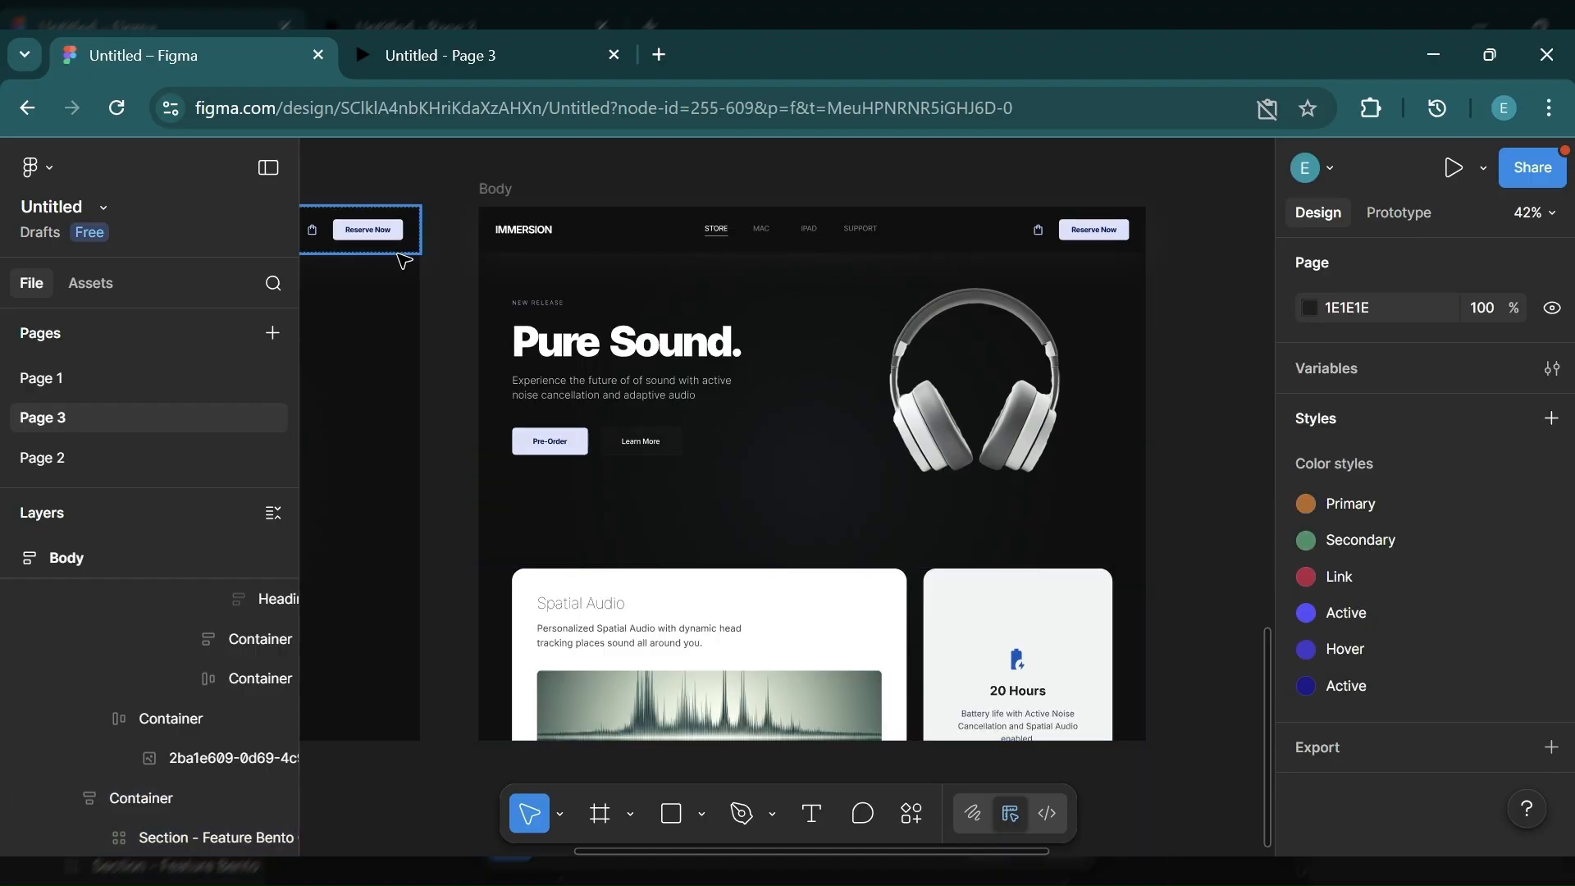
# Step: Connect the original empty Body frame to the copied Body frame with a prototype interaction
pyautogui.moveTo(994, 851); pyautogui.dragTo(718, 851)
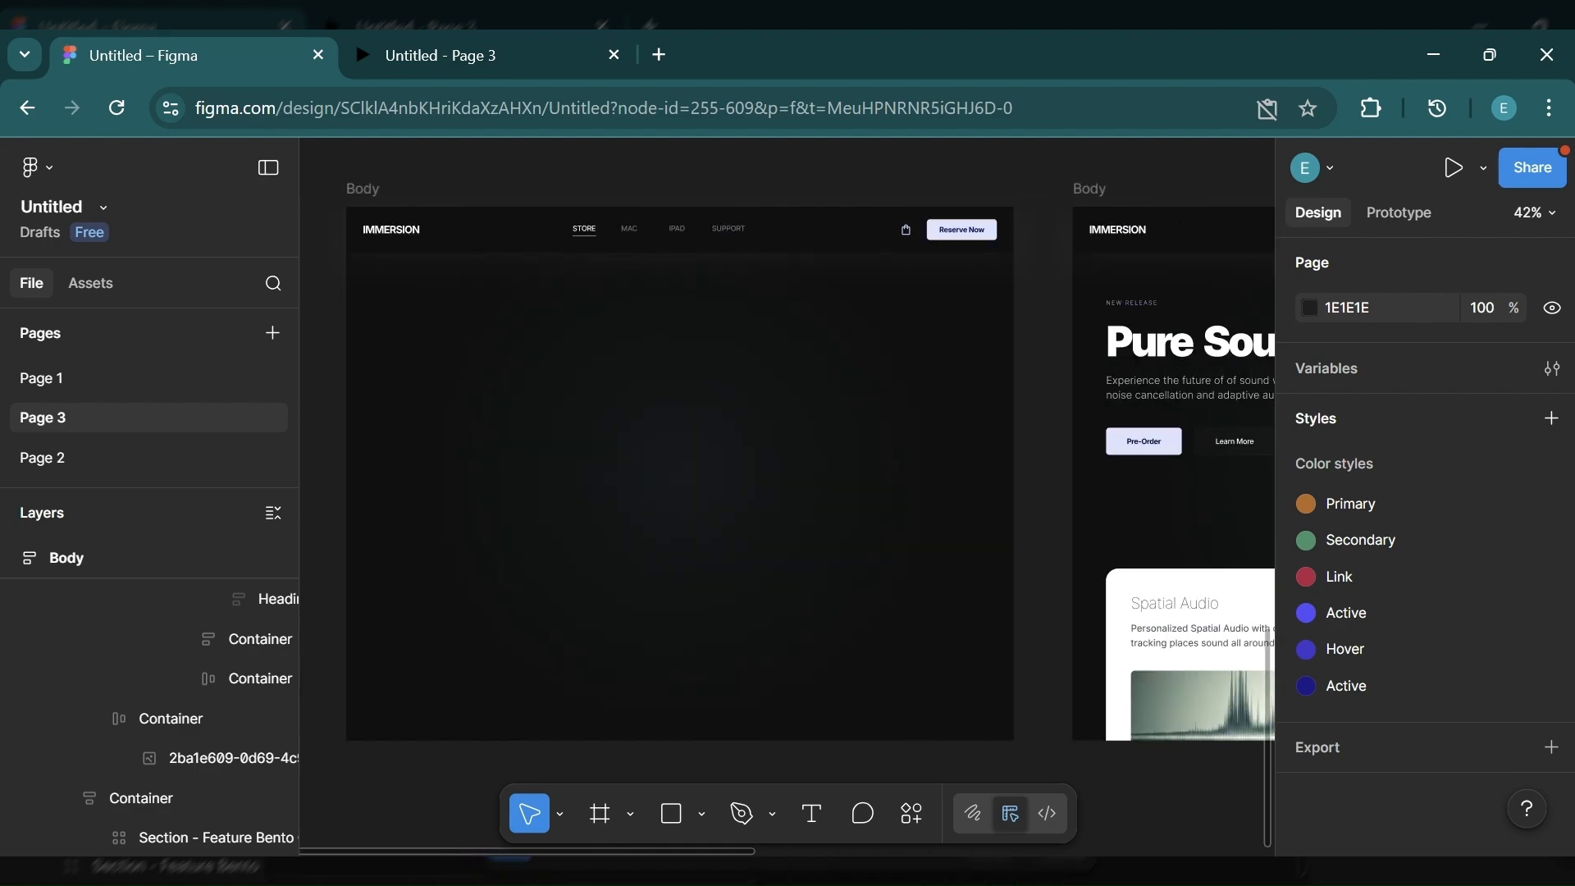
pyautogui.click(365, 202)
pyautogui.click(397, 193)
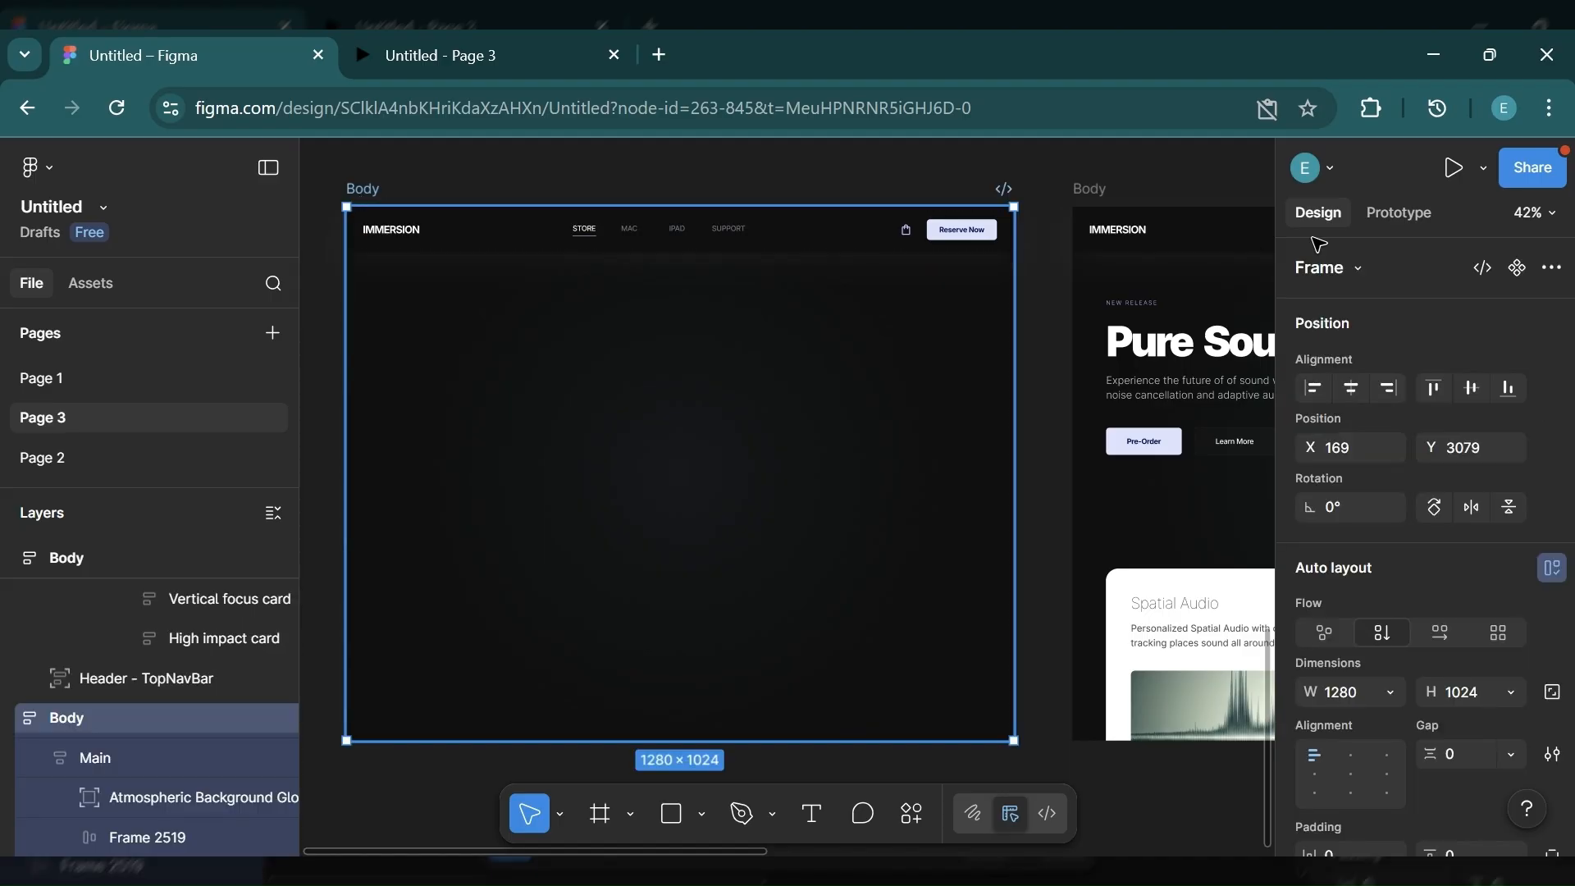
pyautogui.click(1413, 216)
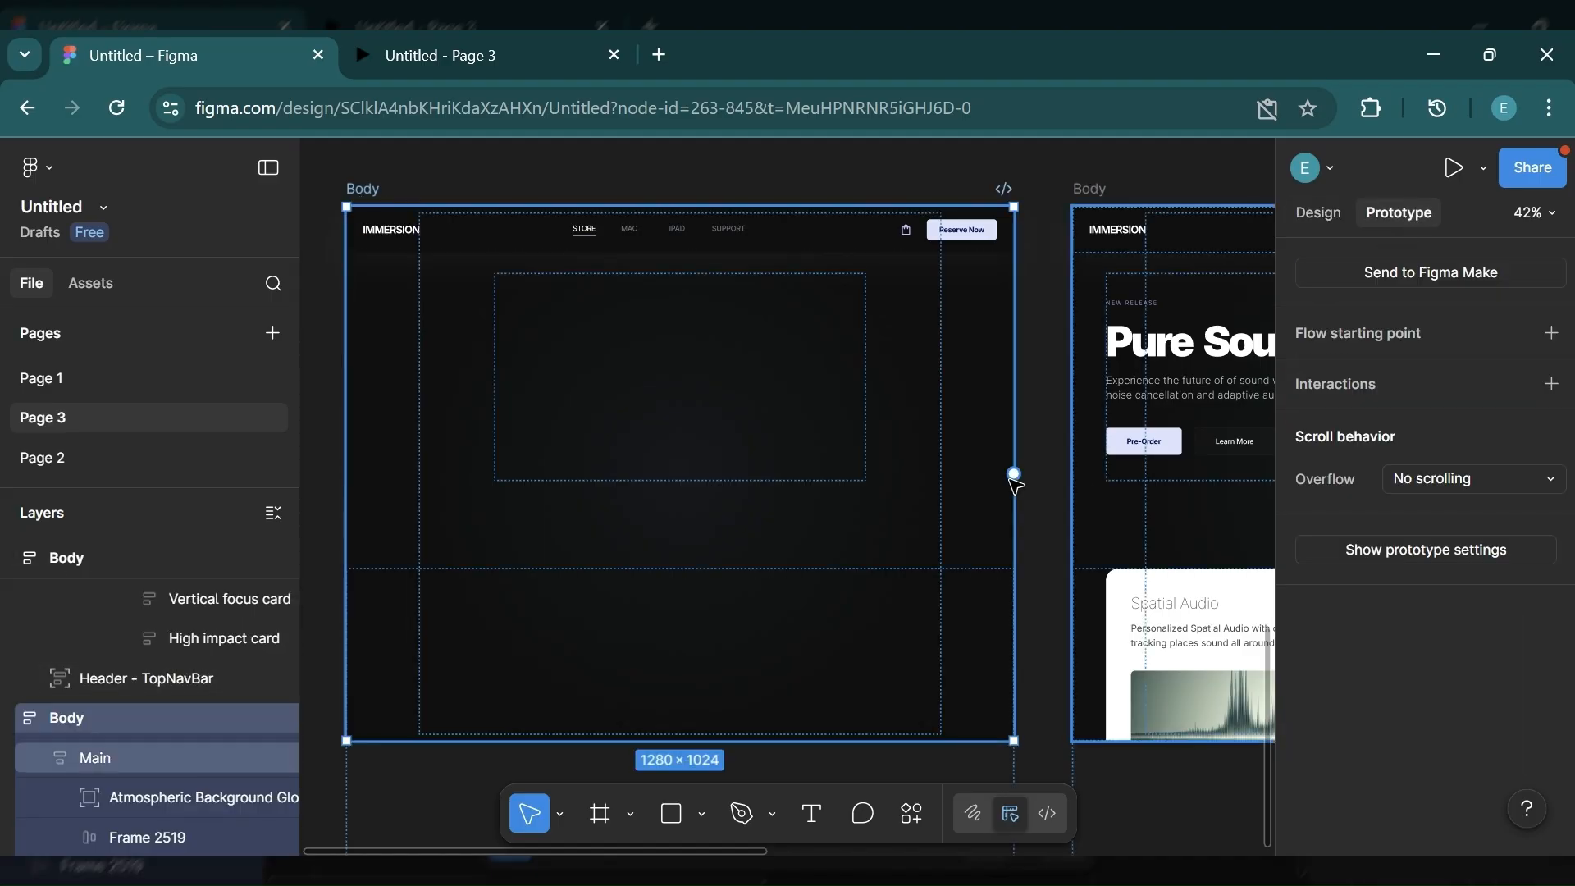
pyautogui.moveTo(1014, 473); pyautogui.dragTo(1130, 517)
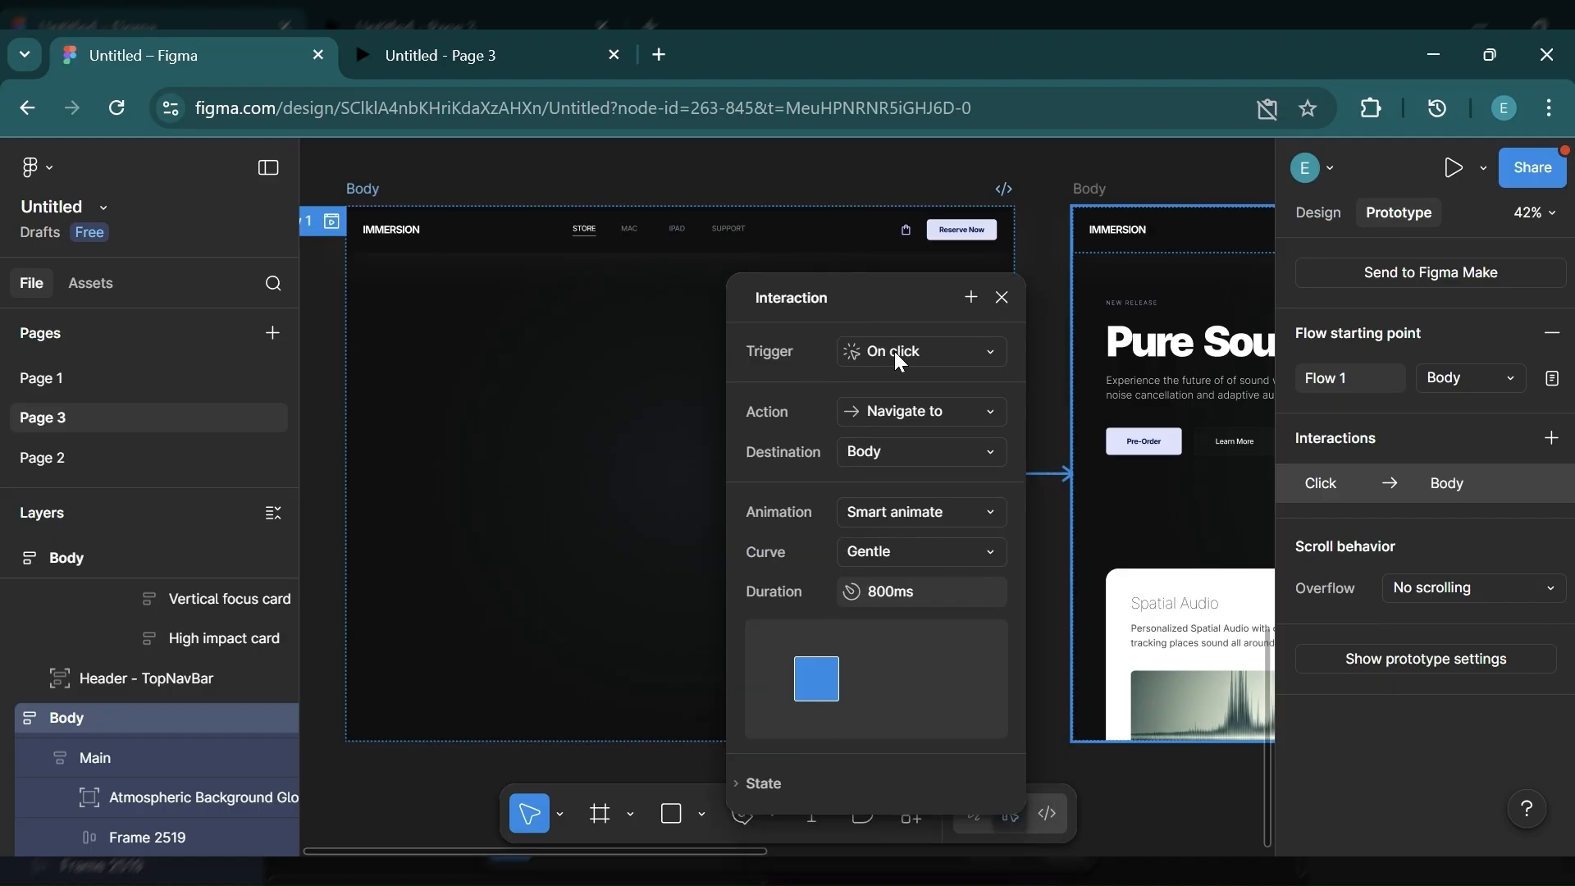
# Step: Set the interaction's trigger to After delay with a 1 ms delay and choose the Gentle curve
pyautogui.click(894, 351)
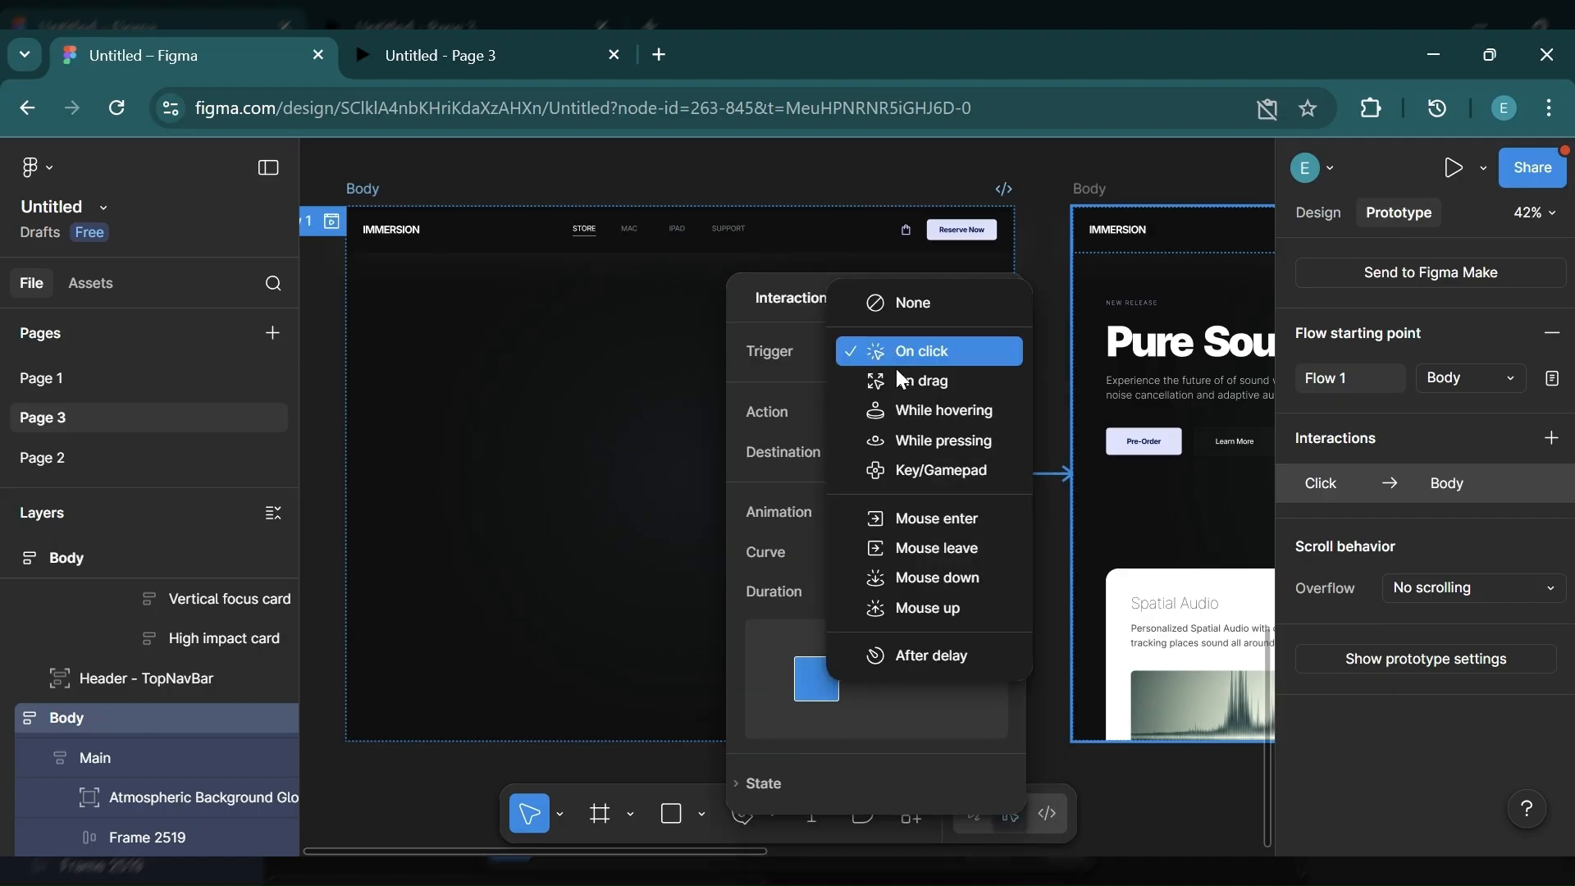
pyautogui.click(929, 656)
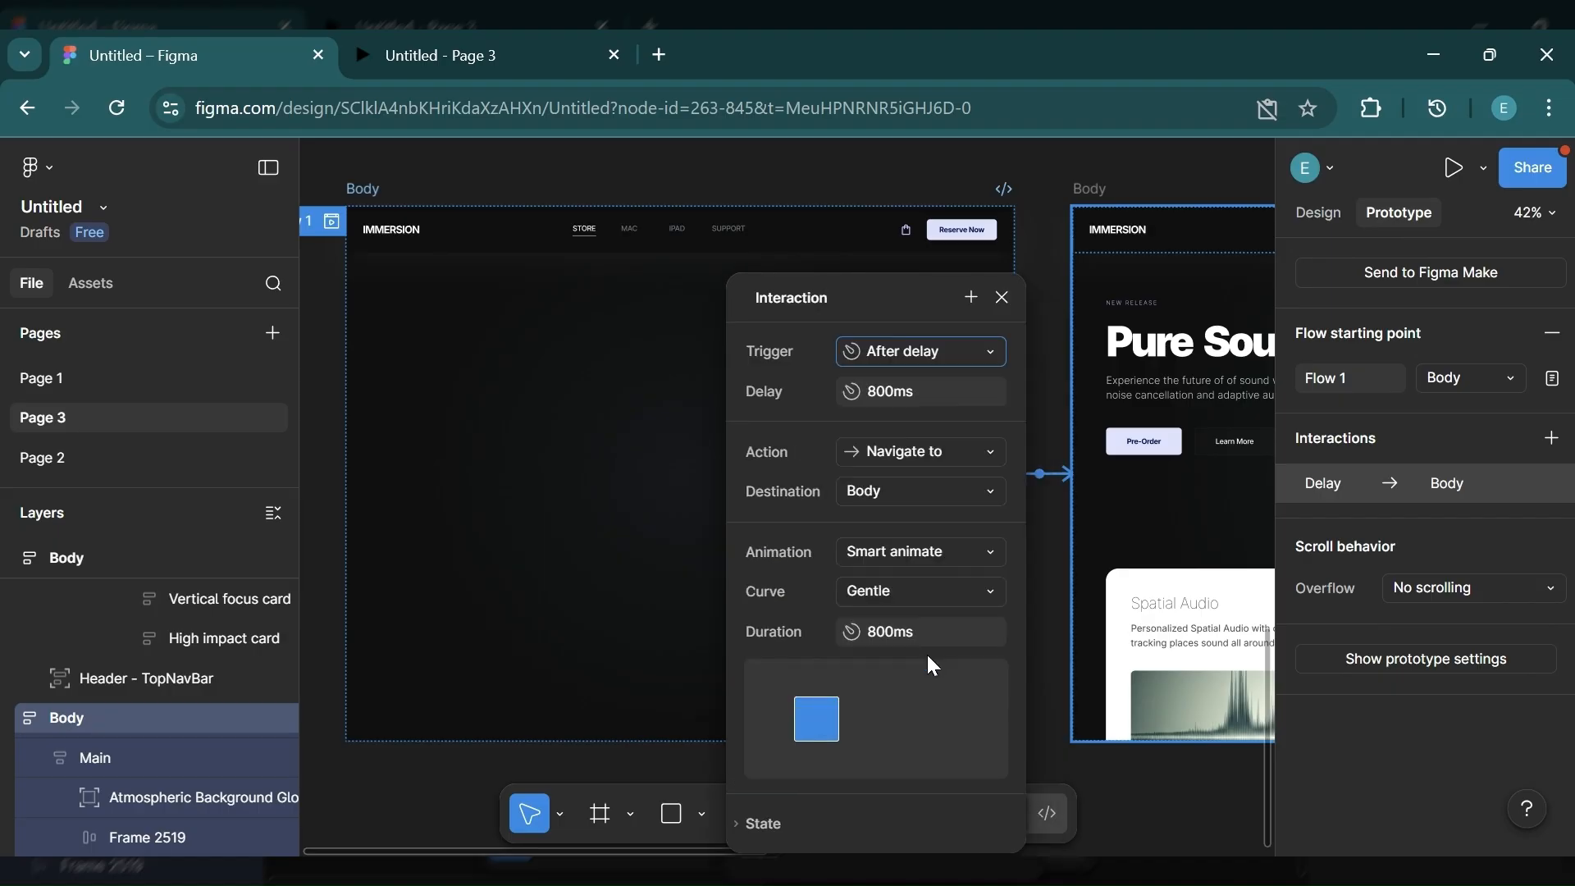
pyautogui.click(907, 392)
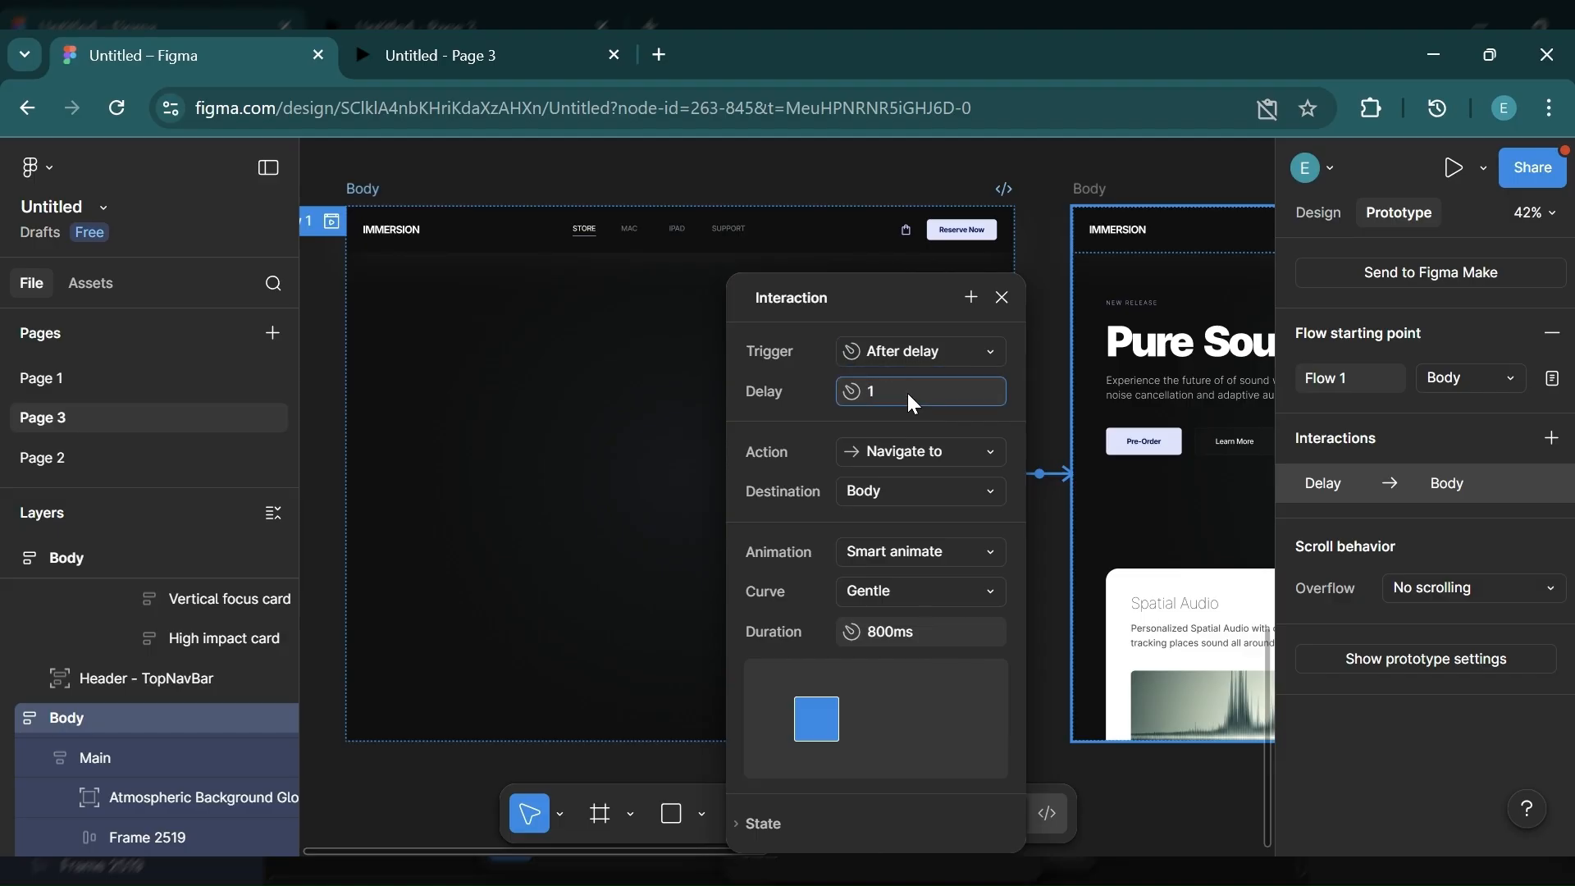
pyautogui.press('Return')
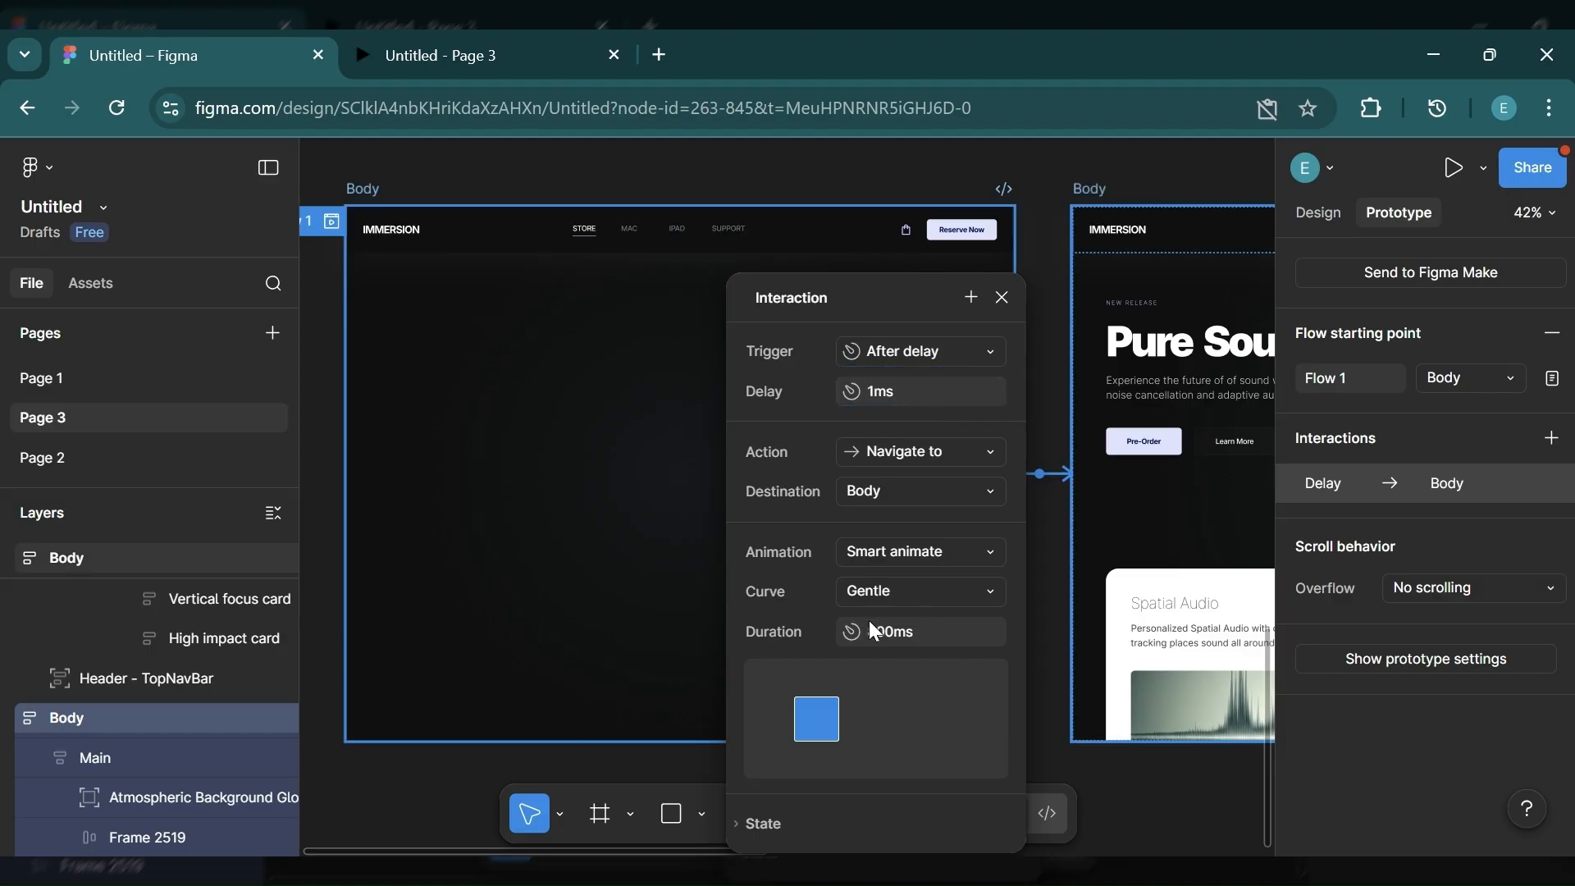
pyautogui.click(907, 592)
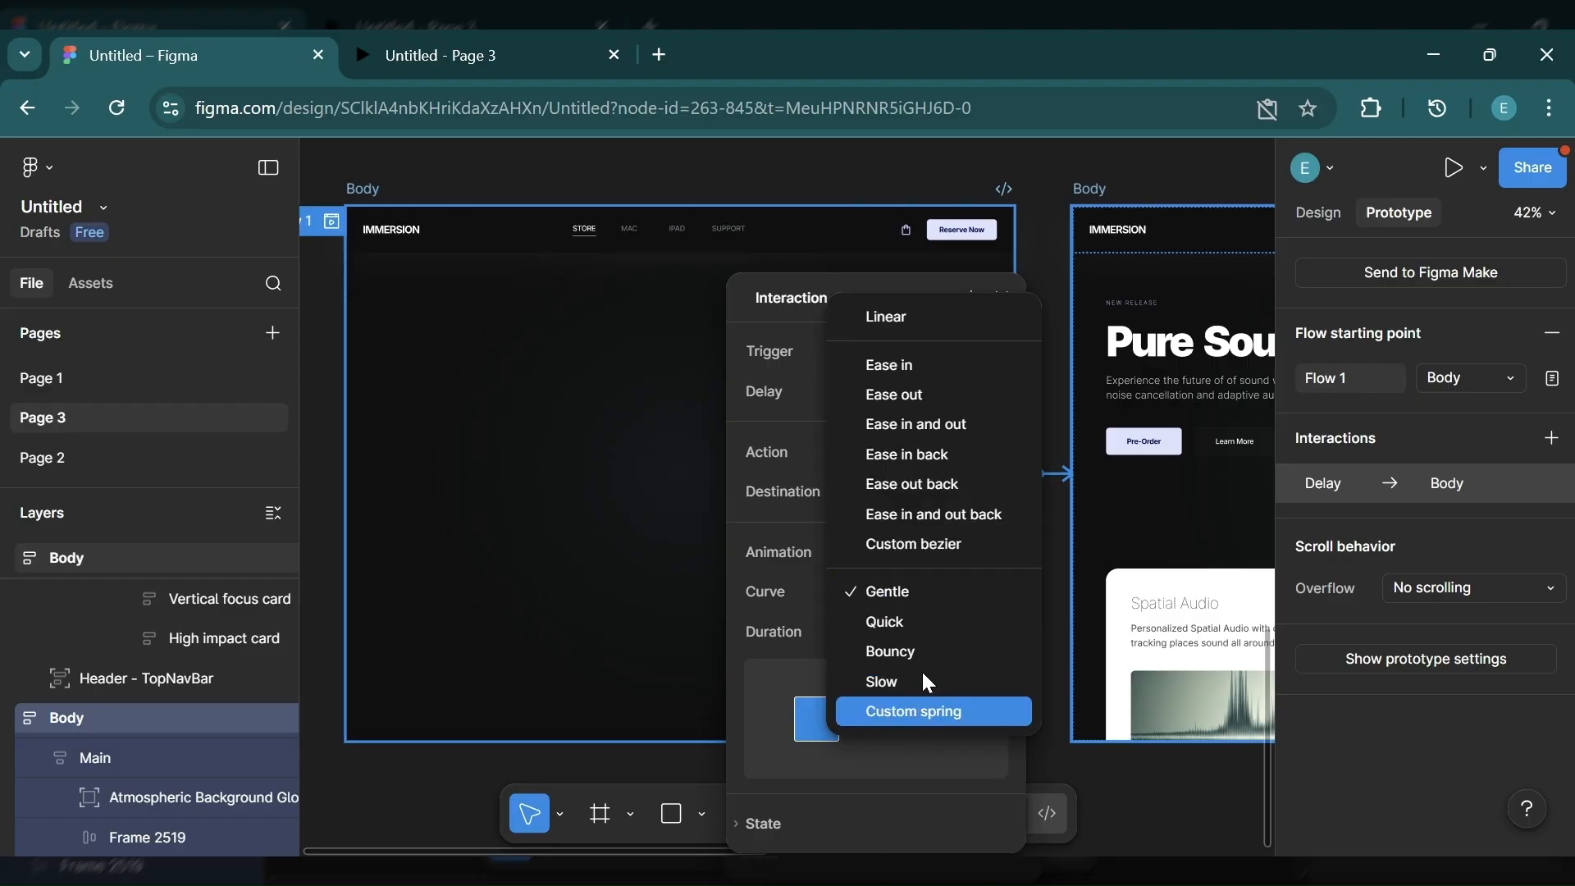
pyautogui.click(899, 599)
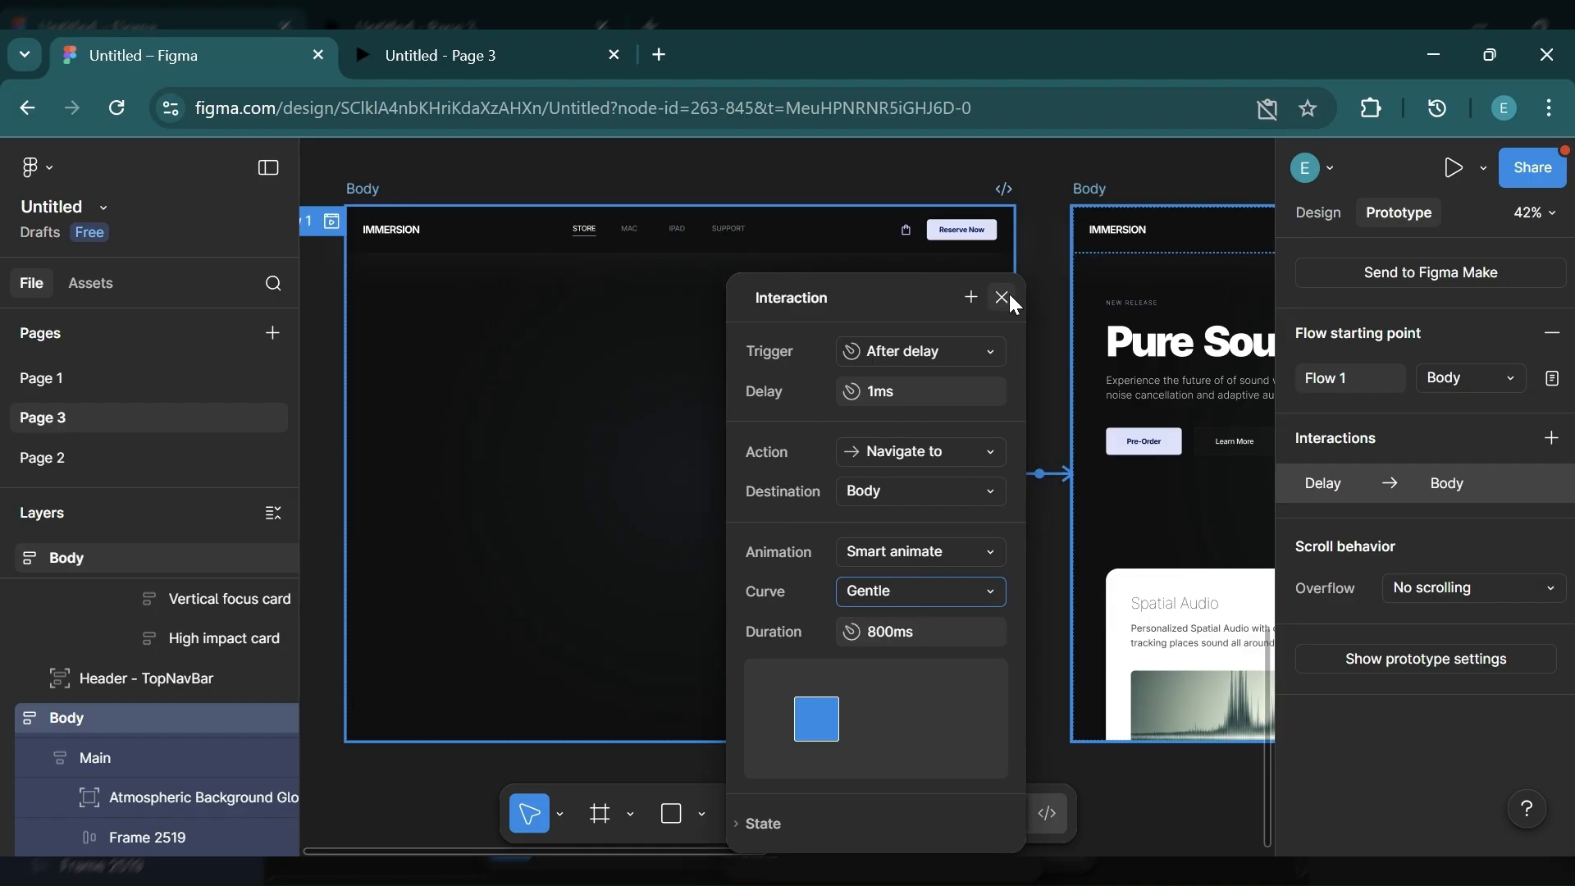
pyautogui.click(945, 171)
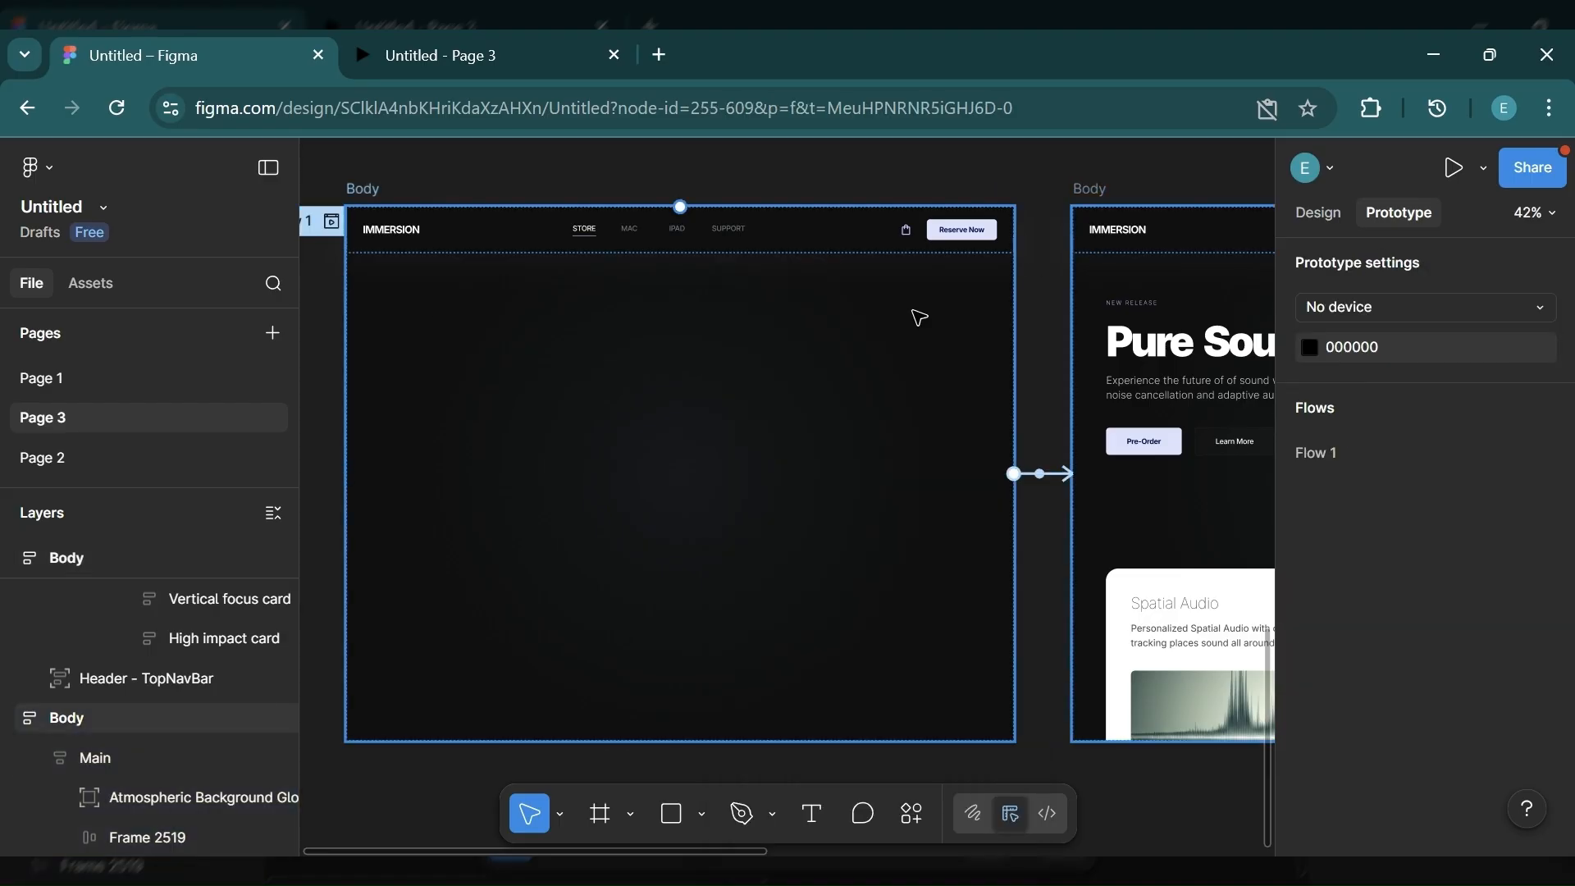
# Step: Preview the prototype flow from the original empty Body frame and replay the hero reveal animation several times
pyautogui.click(379, 191)
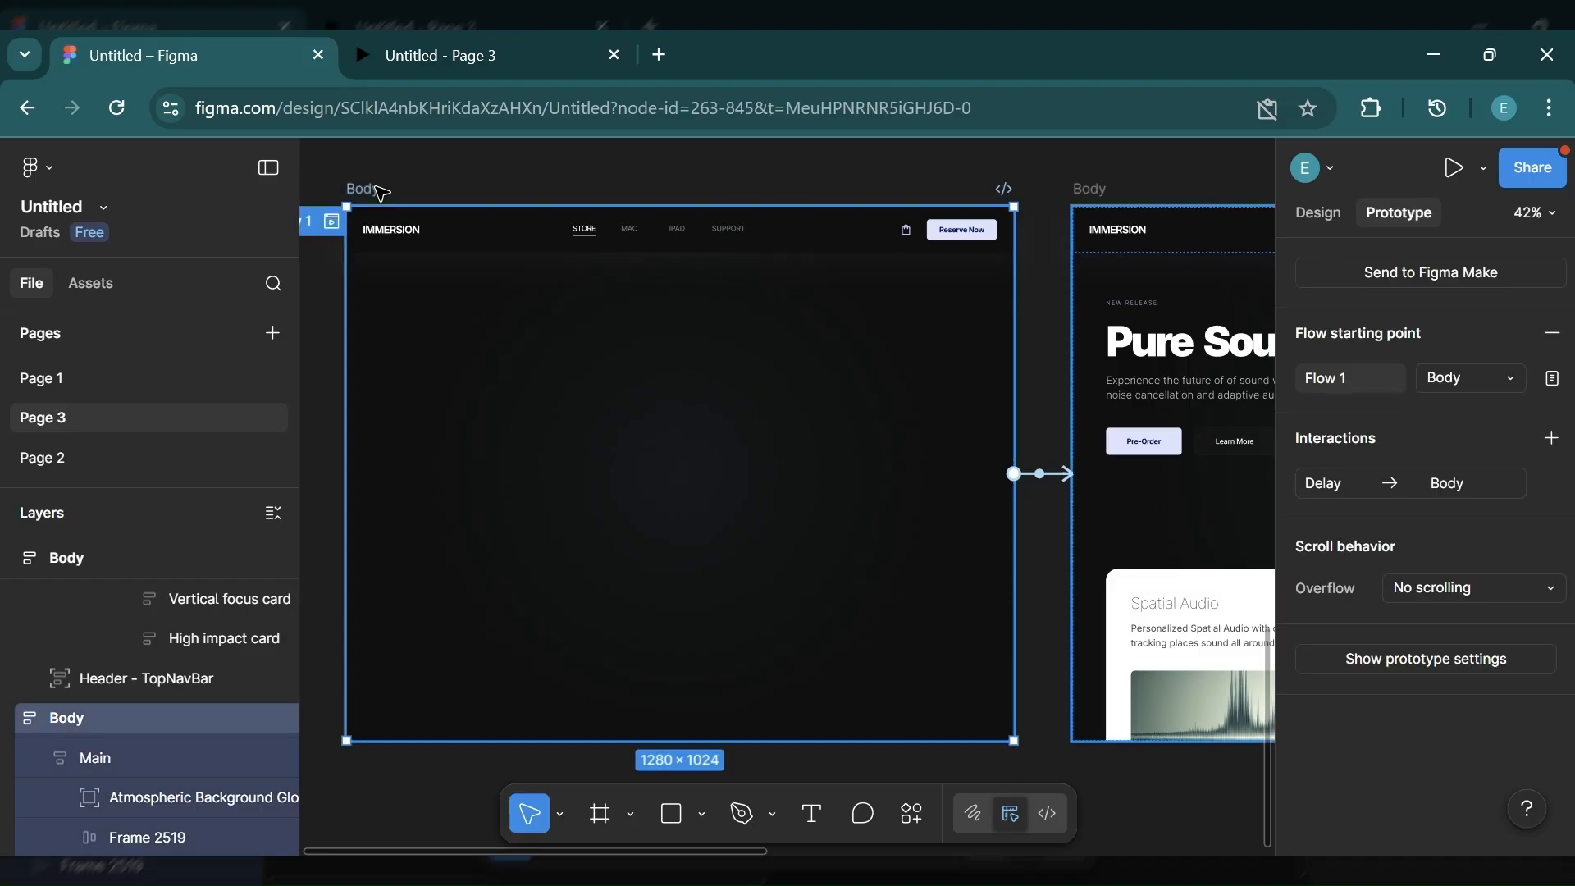
pyautogui.click(1447, 164)
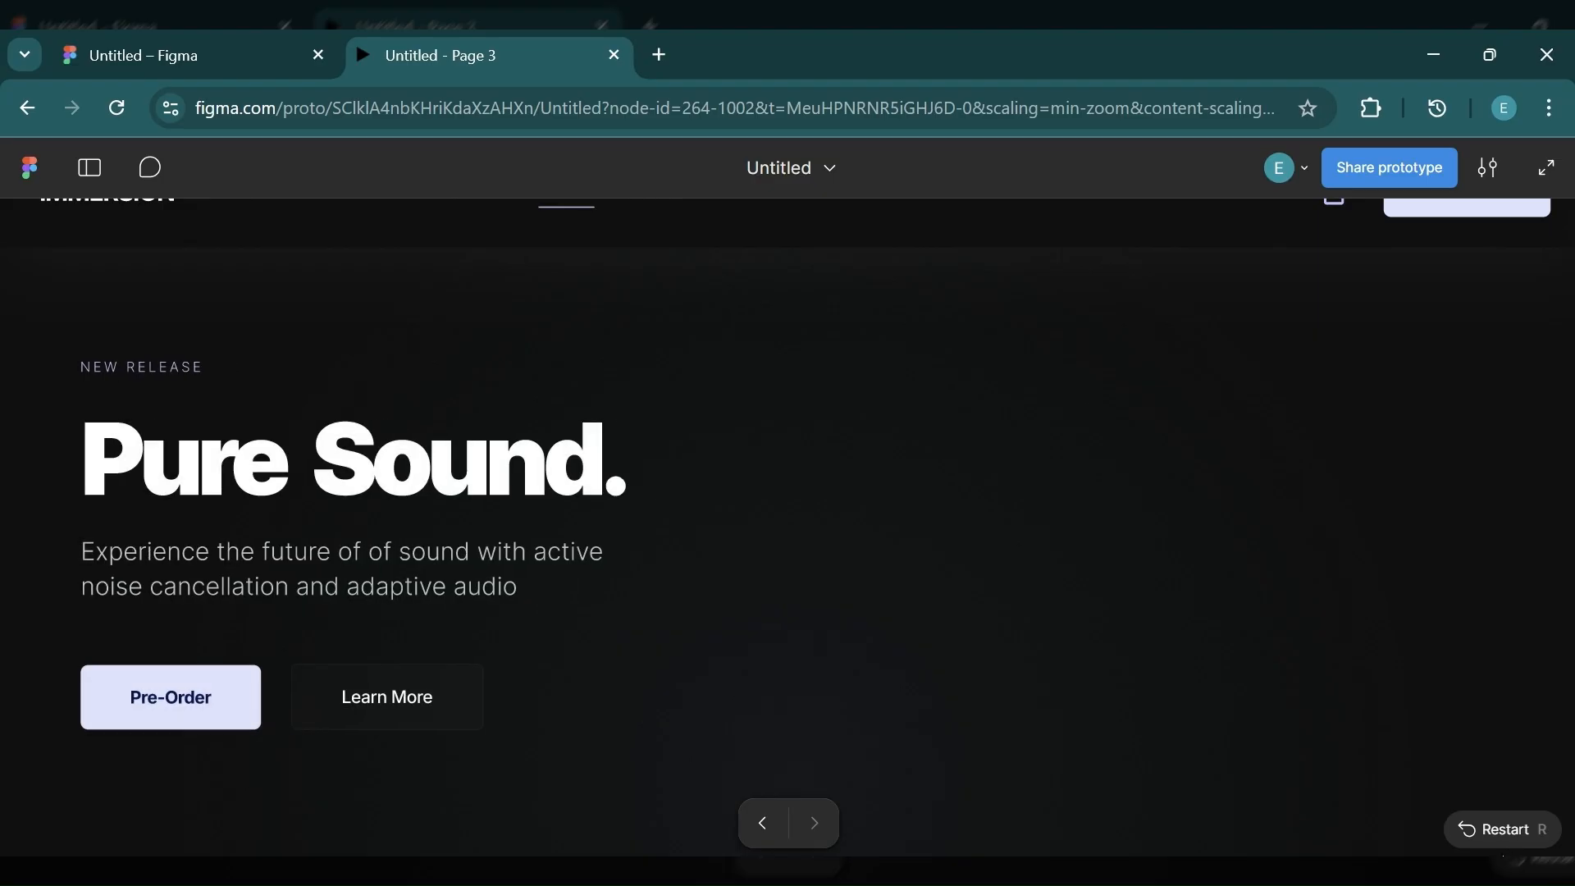
pyautogui.click(1489, 832)
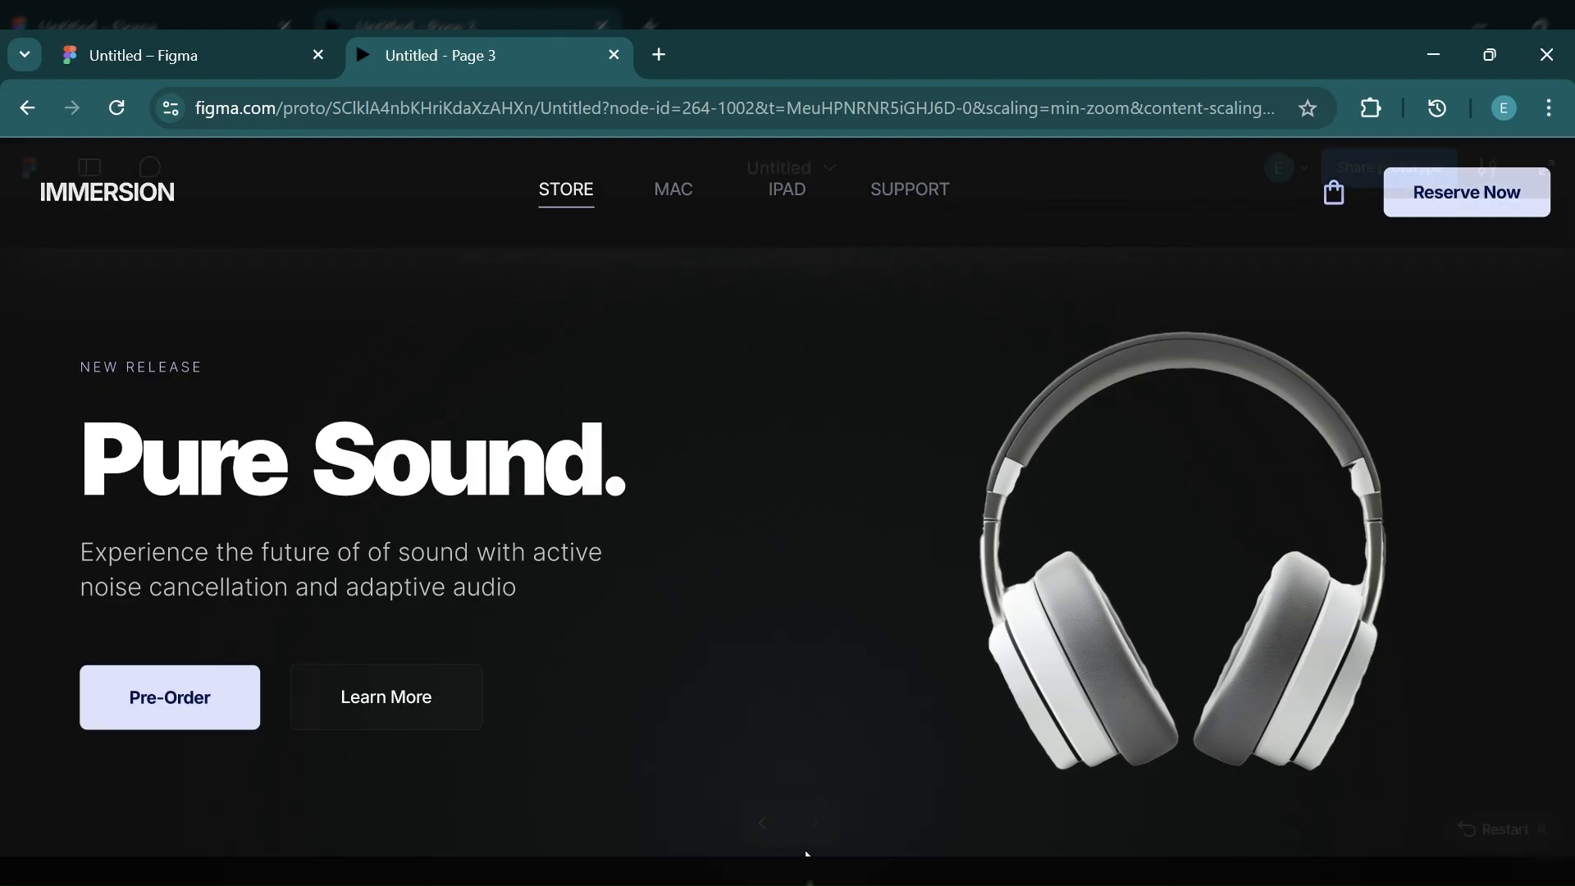
pyautogui.moveTo(1384, 812)
pyautogui.click(1466, 831)
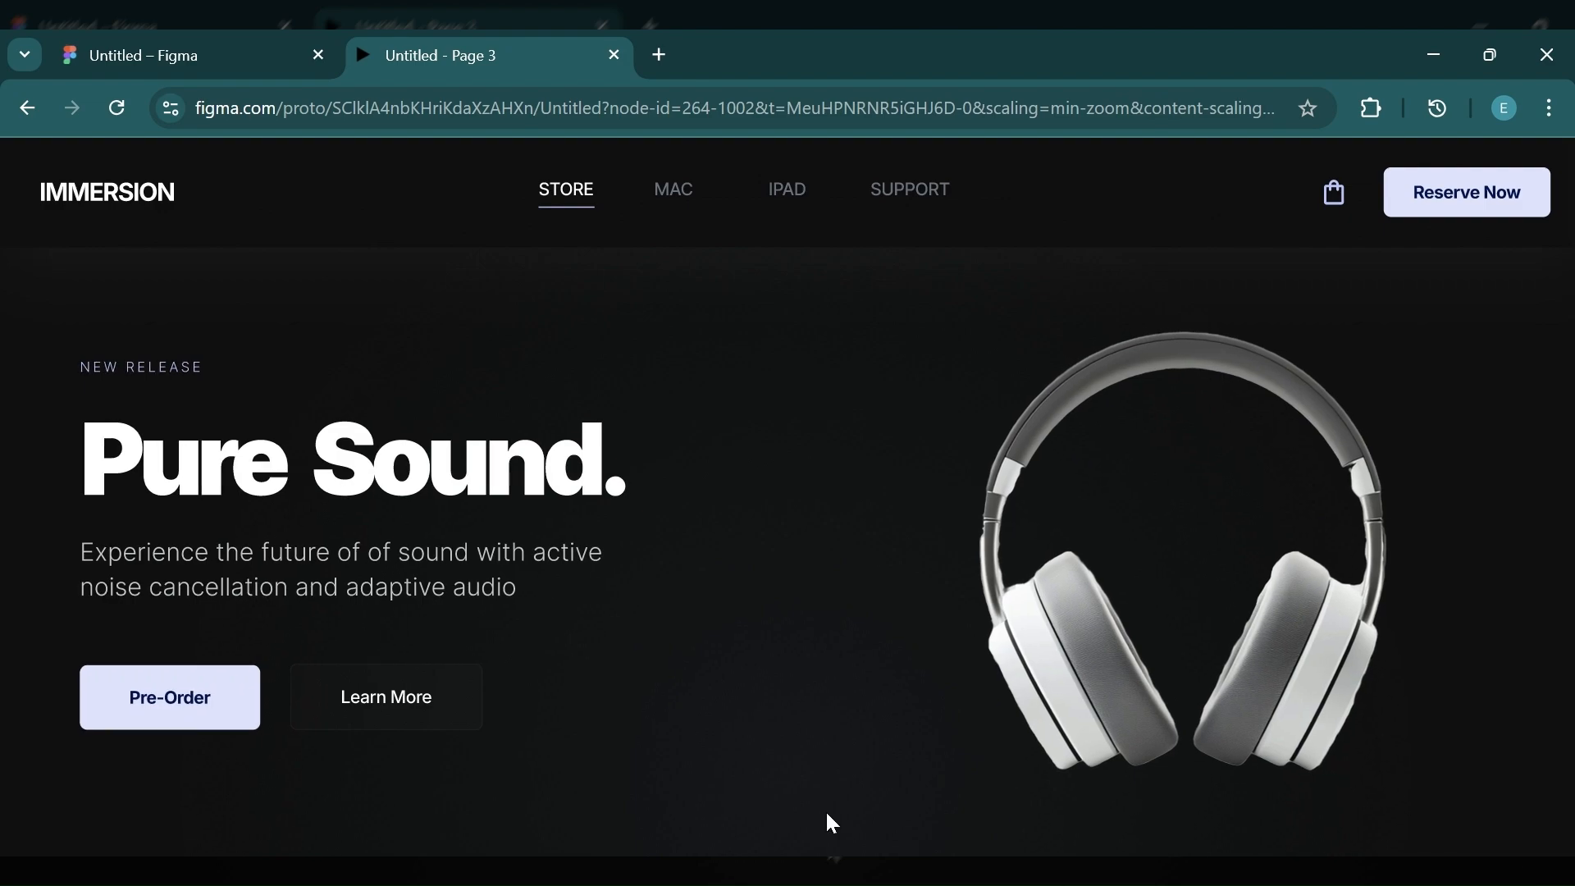
pyautogui.click(1474, 831)
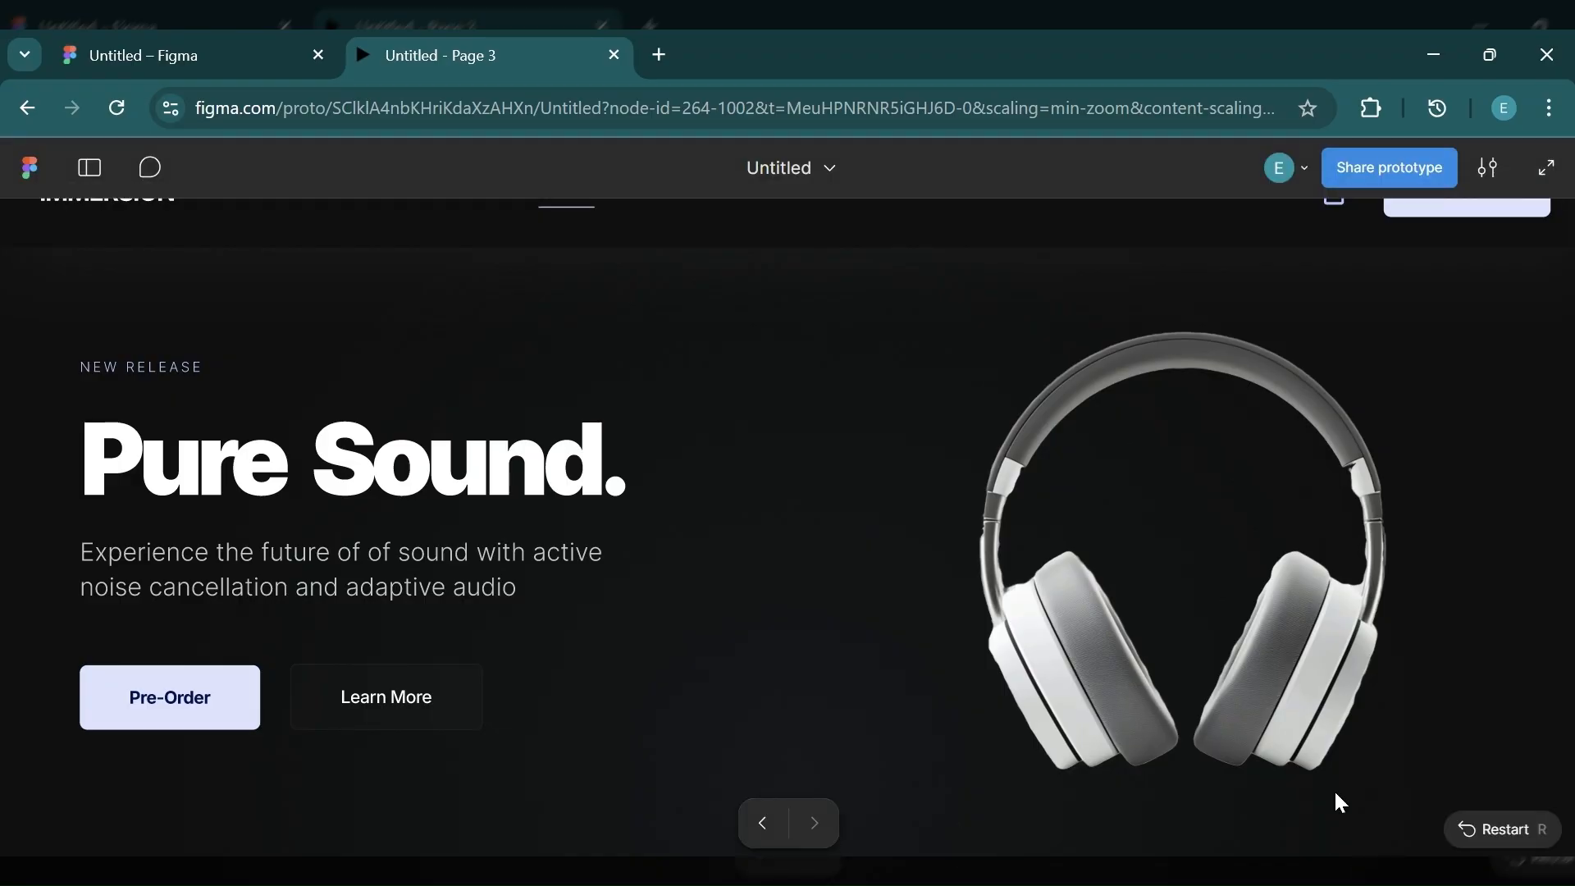
pyautogui.click(1473, 829)
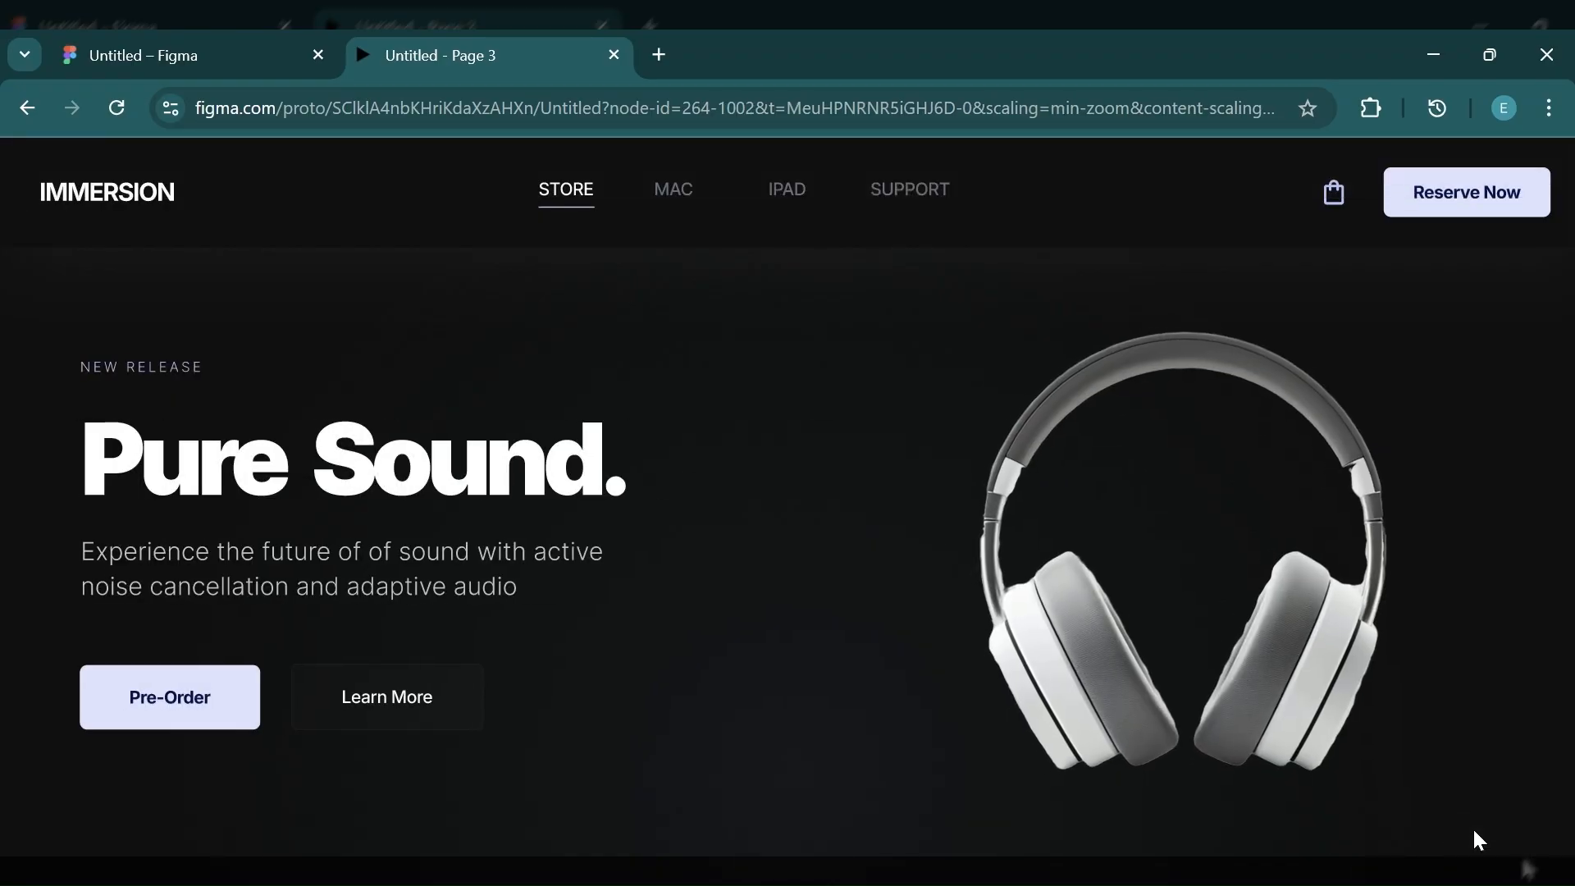